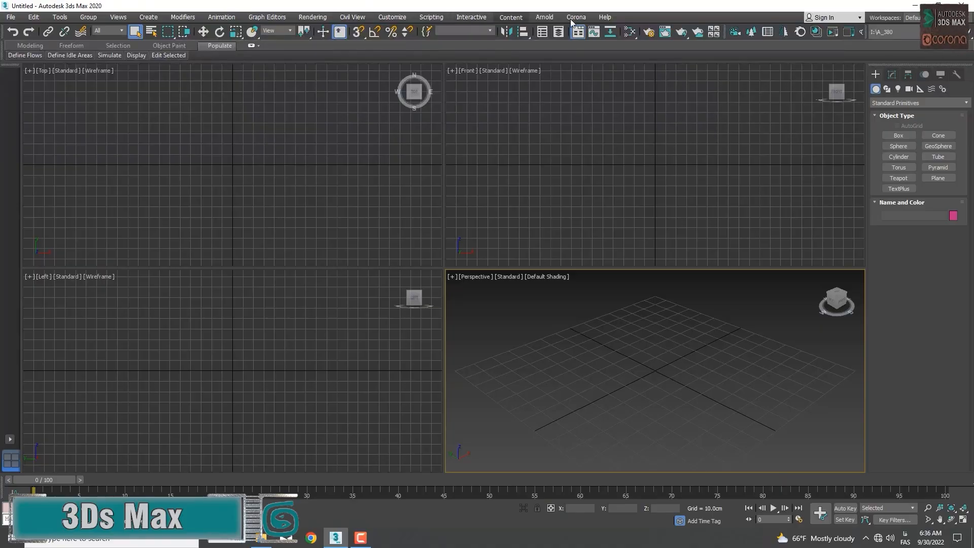
- Open the units setup and set the metric display unit scale to Meters
click(393, 17)
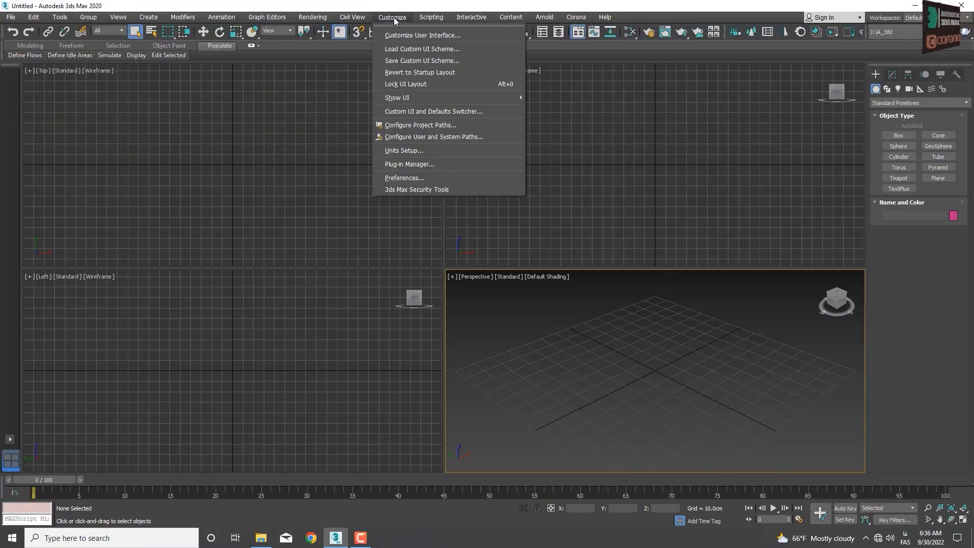
click(407, 151)
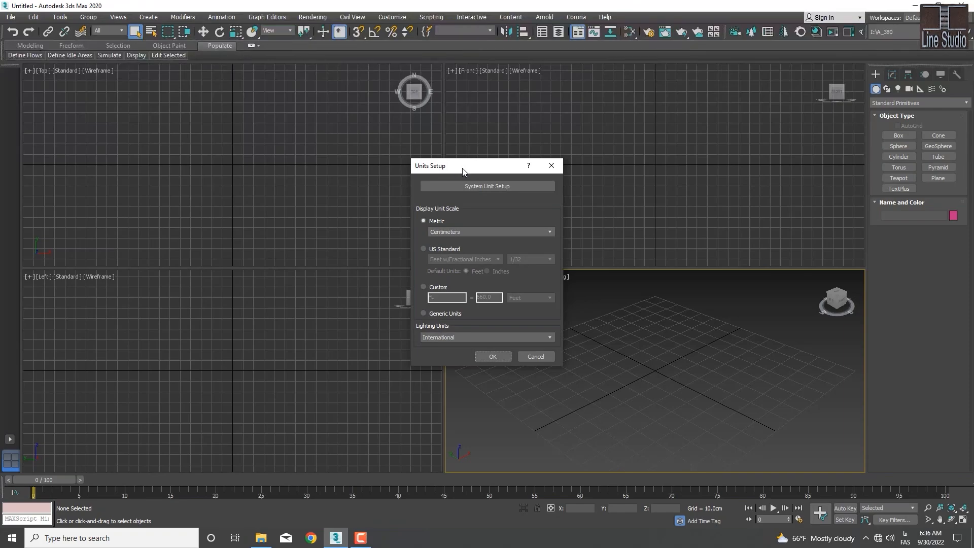
drag(462, 168, 436, 142)
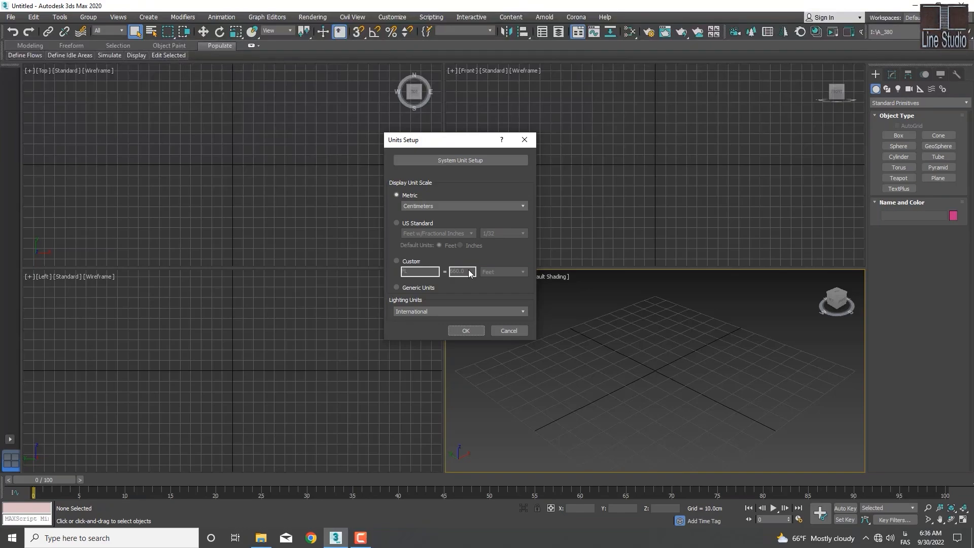
click(433, 206)
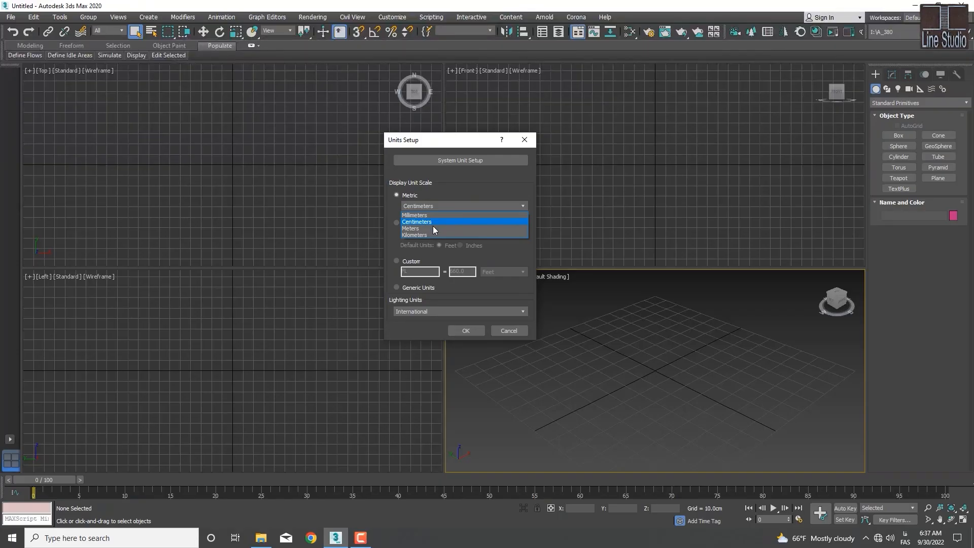
click(433, 228)
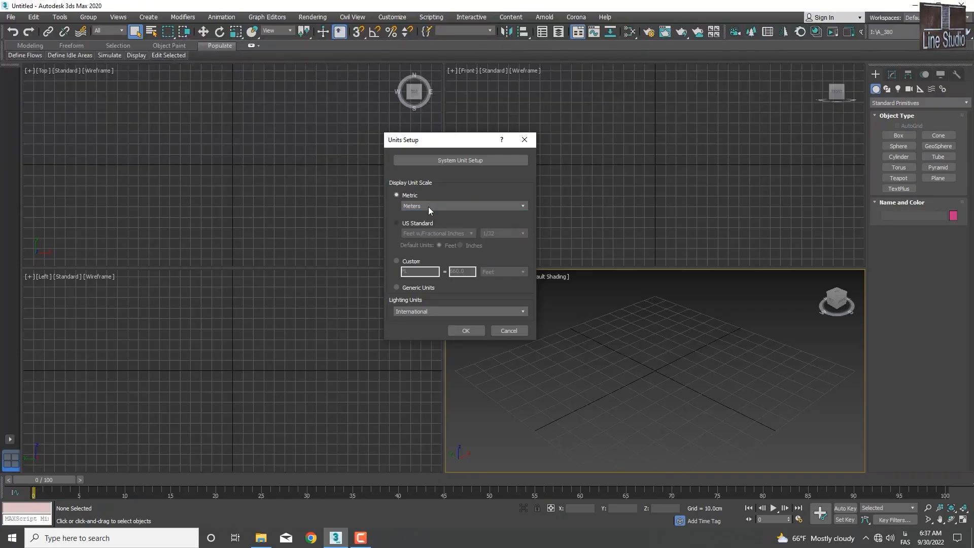
- Try the US Standard display units with feet as the default unit, and return to the Metric scale
click(397, 224)
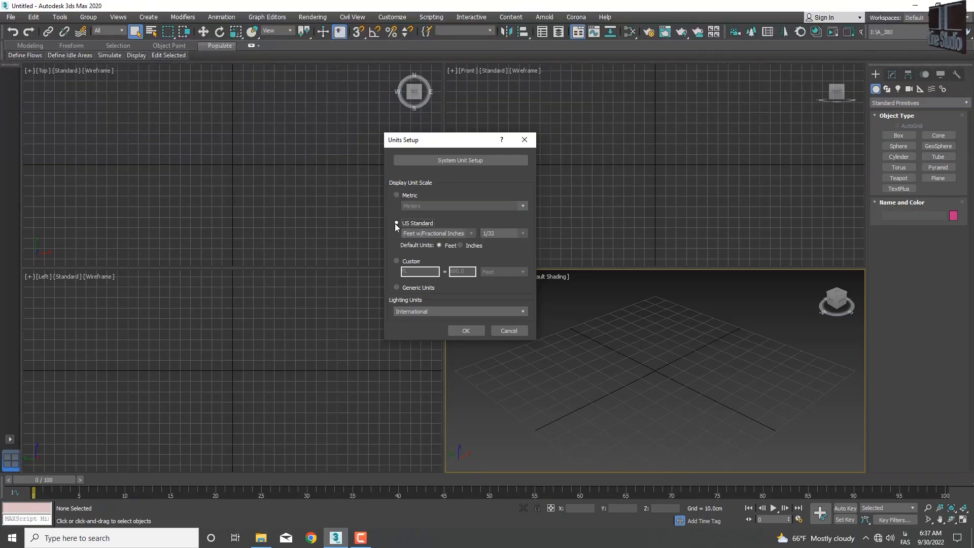
click(468, 234)
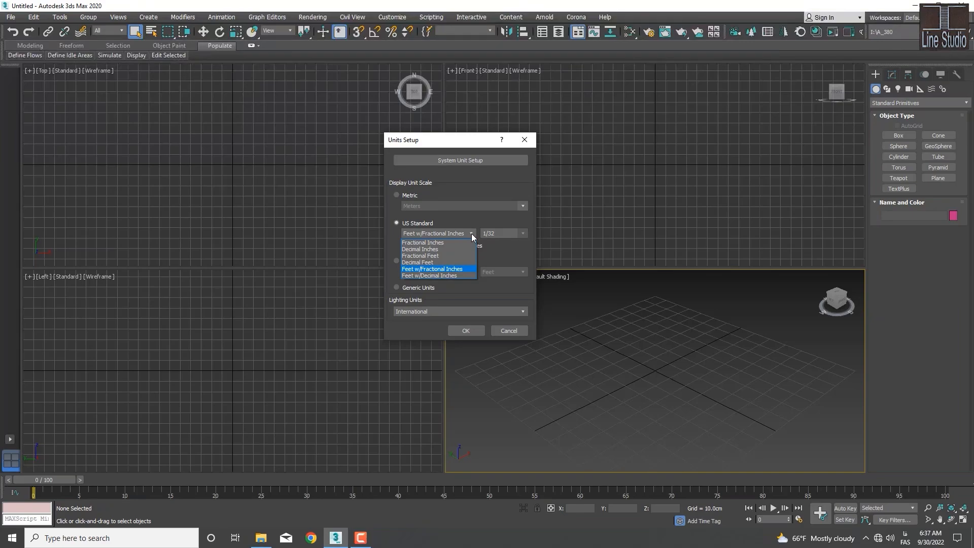
click(471, 234)
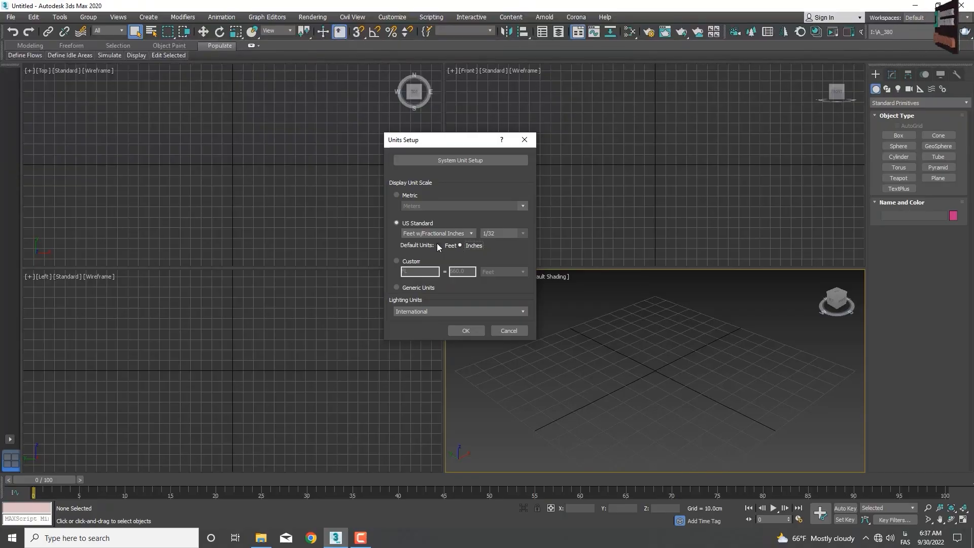
click(439, 245)
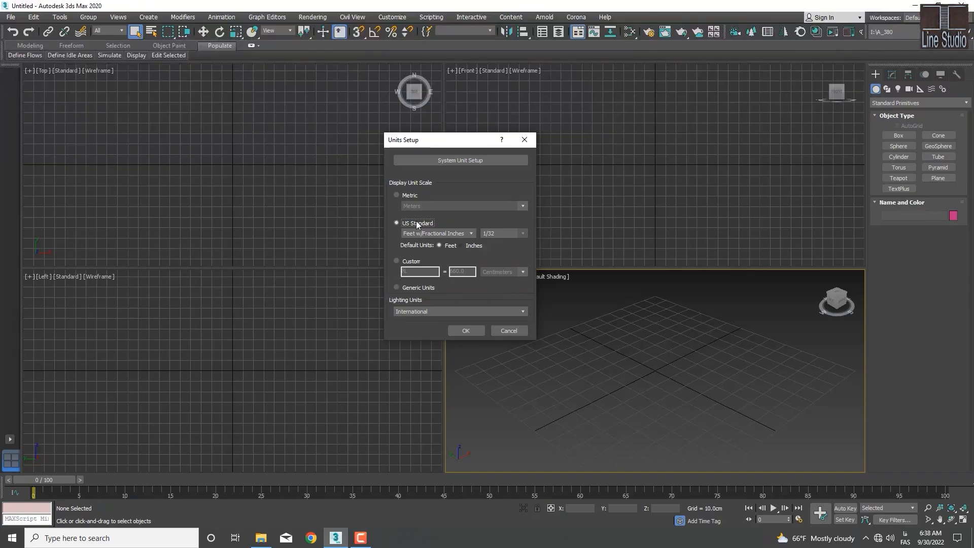
click(396, 196)
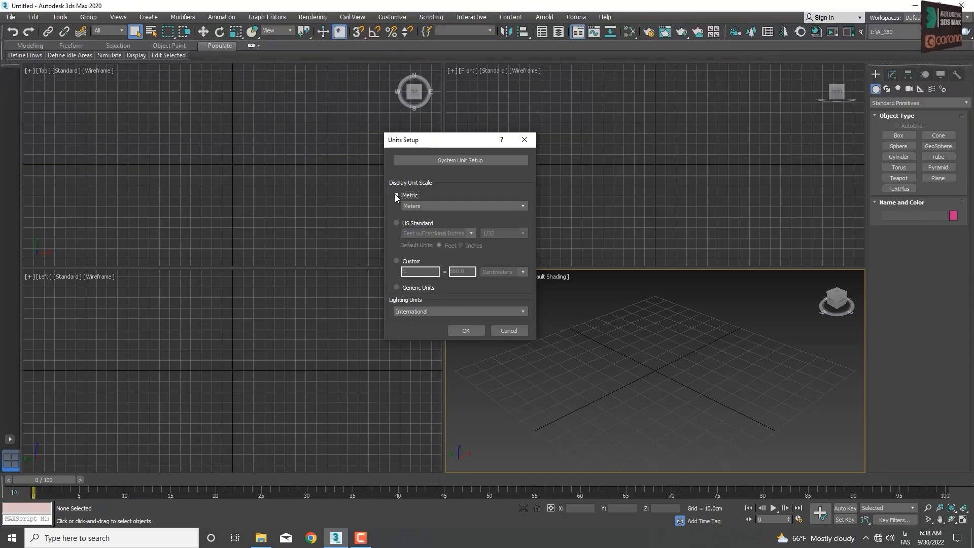
- Change the metric display unit to Centimeters
click(455, 207)
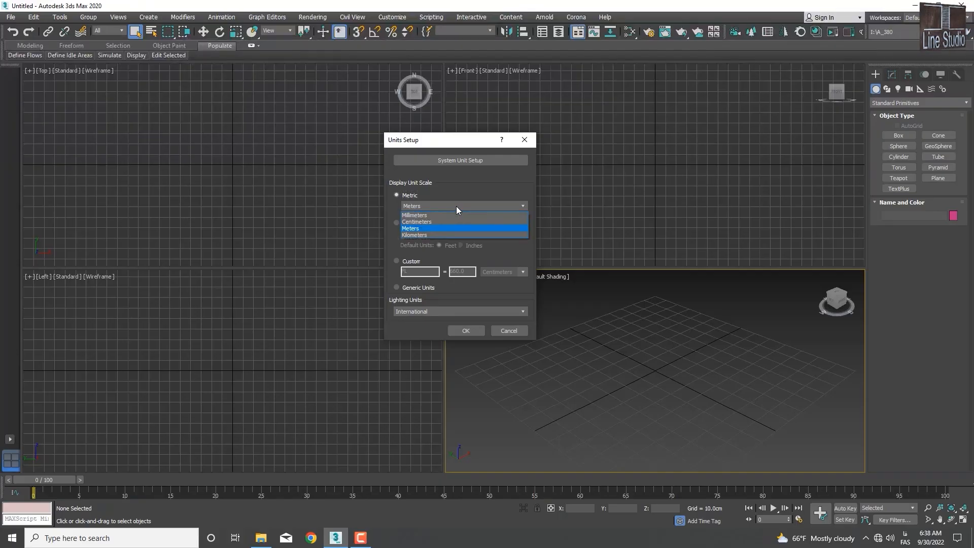
click(456, 206)
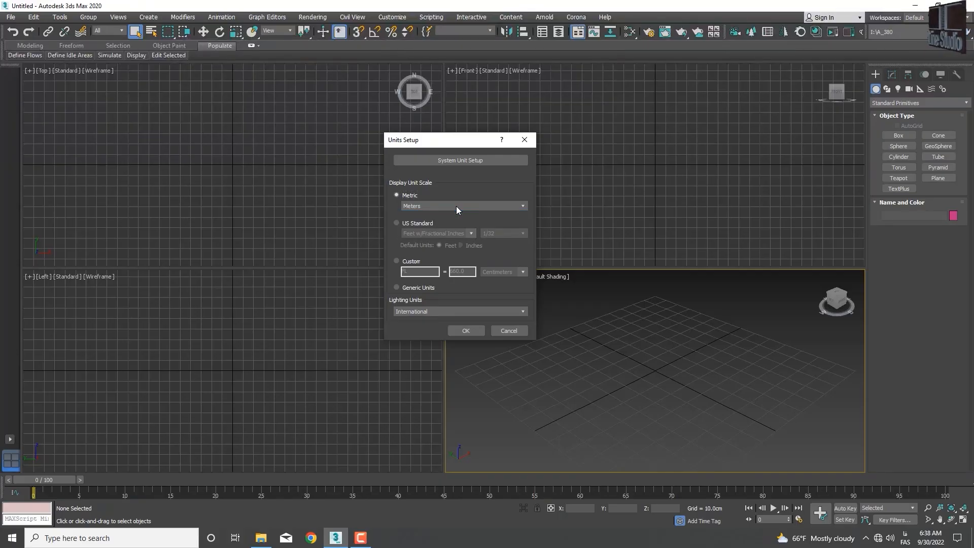
click(424, 205)
click(422, 222)
- Set the metric display unit back to Meters and accept the units setup
click(447, 206)
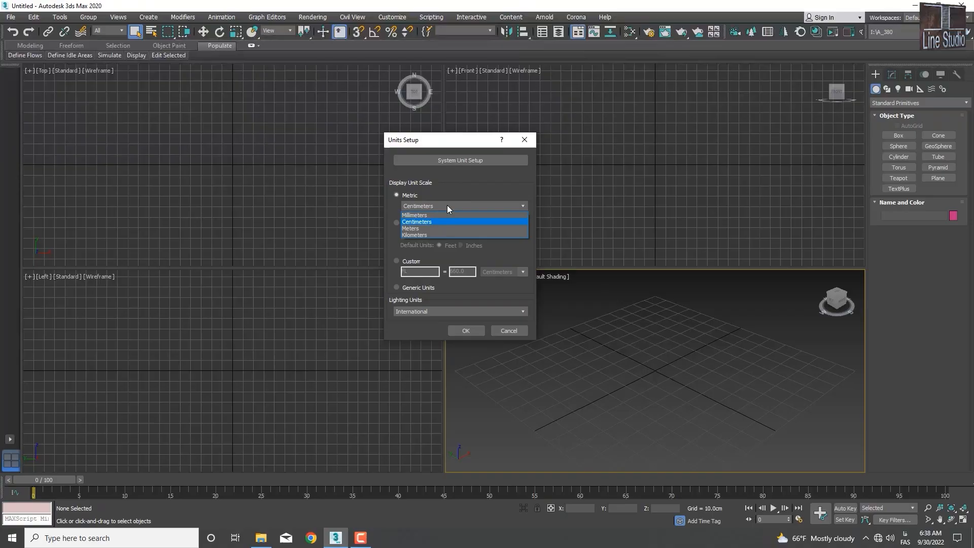
click(412, 229)
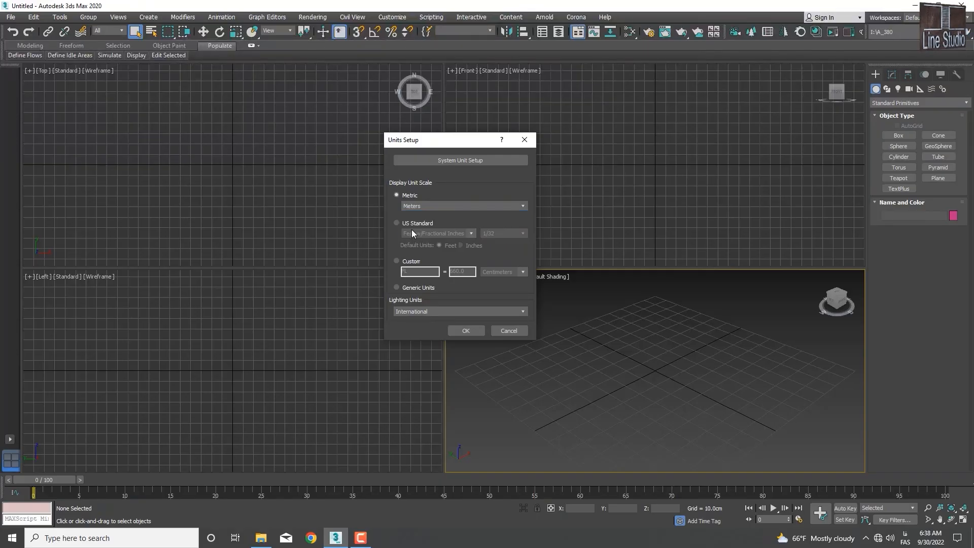
click(436, 206)
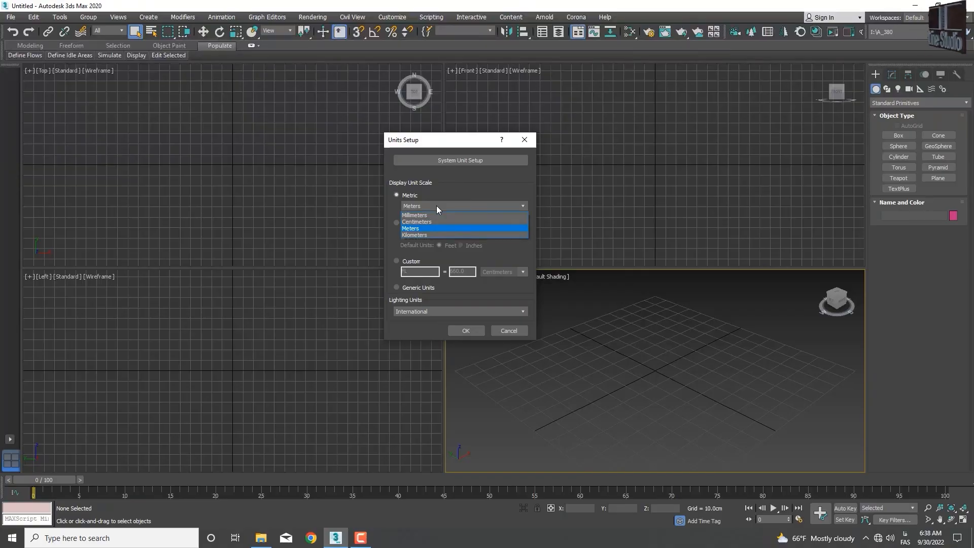
click(436, 205)
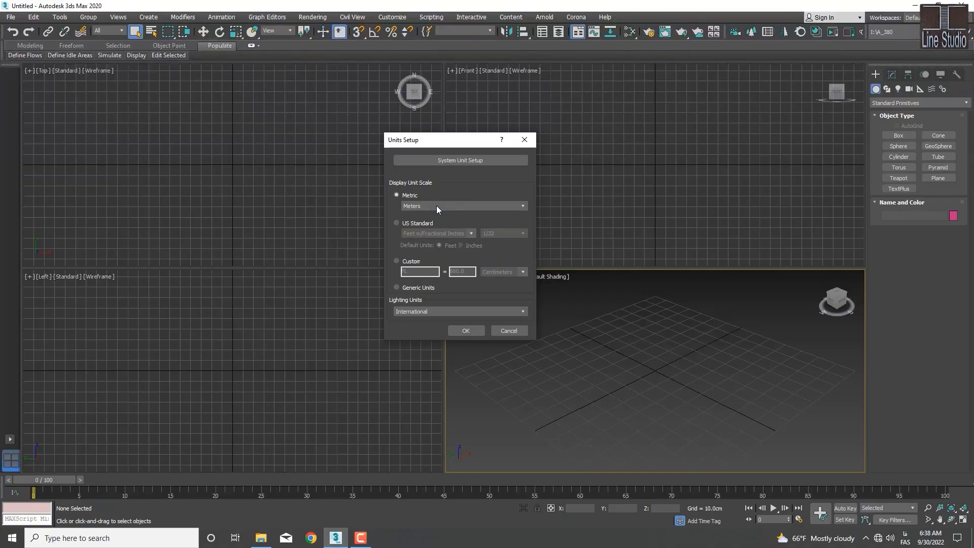
click(437, 206)
click(437, 206)
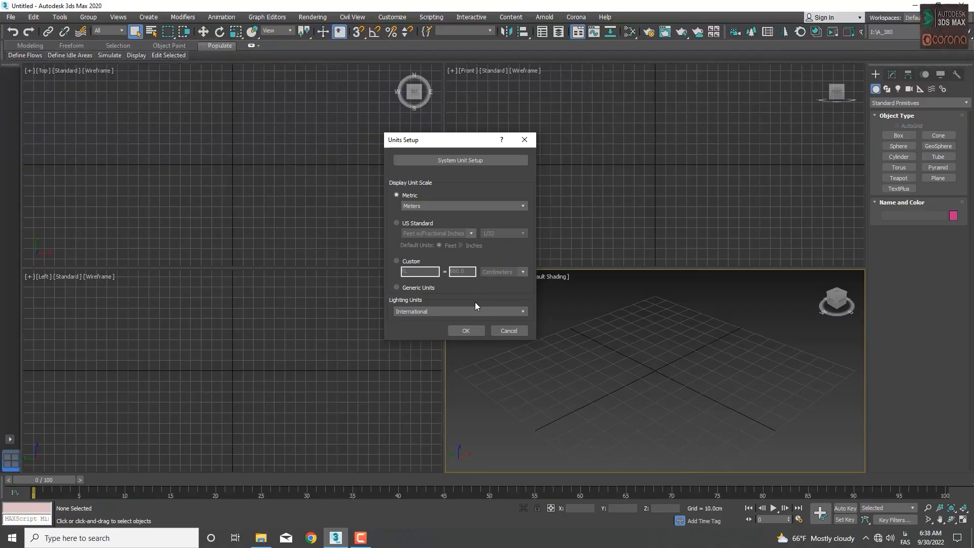
click(466, 331)
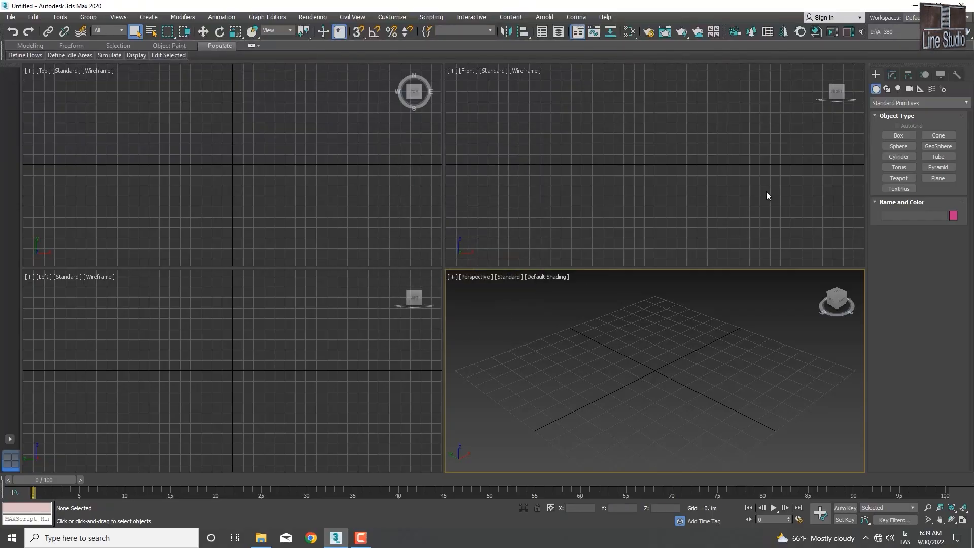
- Create a box near the grid centre in the Perspective view, about 0.197 m long, 0.42 m wide and 0.673 m high
click(898, 167)
click(906, 138)
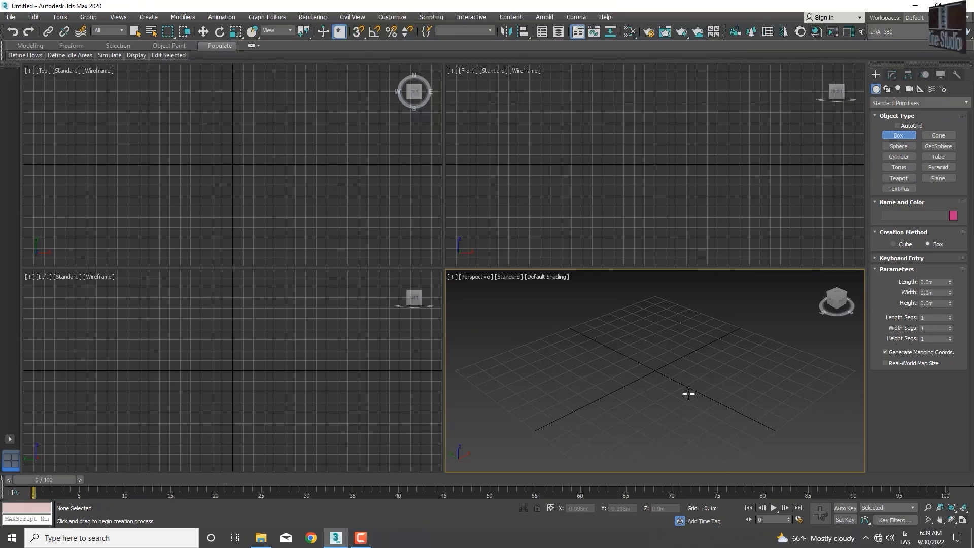
mouse_move(680, 370)
mouse_down()
mouse_move(654, 395)
mouse_move(647, 421)
mouse_up()
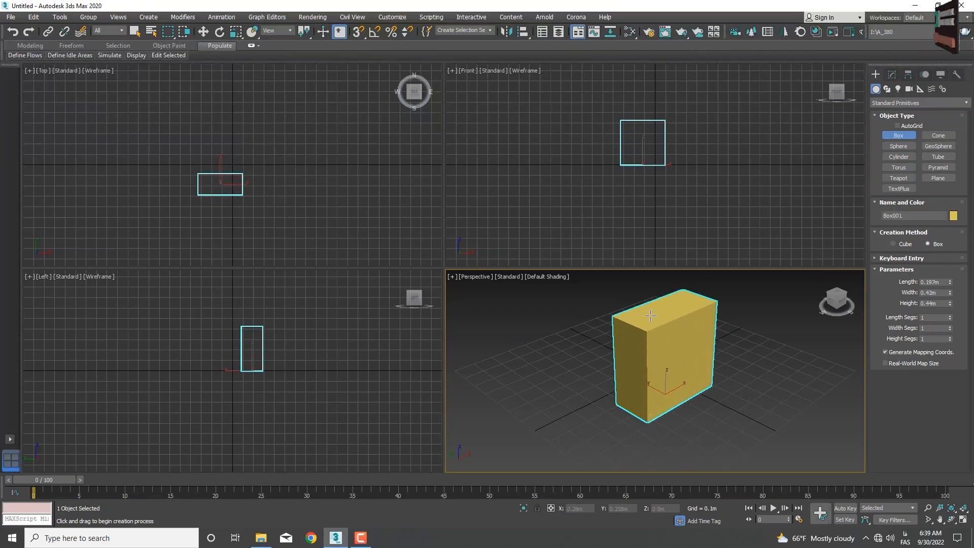
click(641, 285)
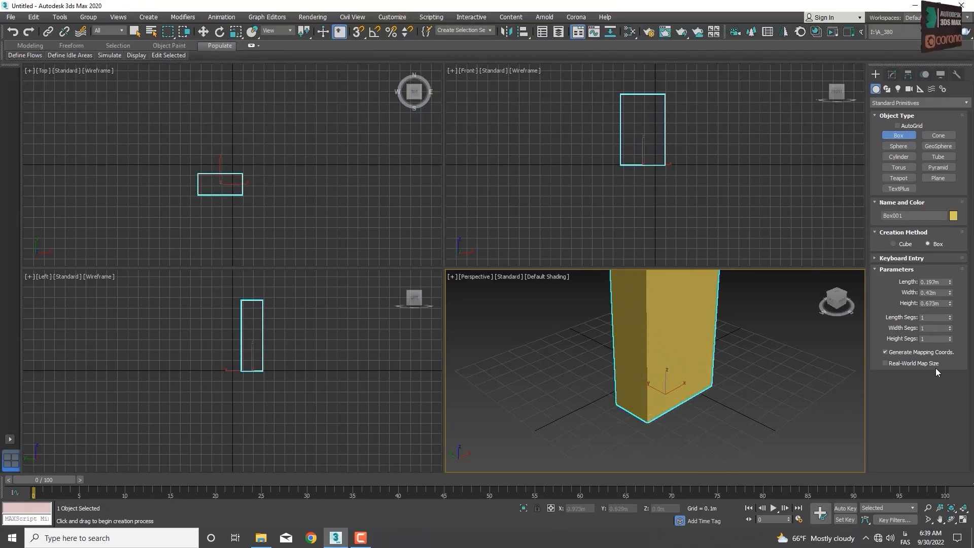
- Set the box's segments to 5 along the length, 6 along the width and 5 along the height
click(950, 315)
click(950, 316)
click(950, 315)
click(950, 315)
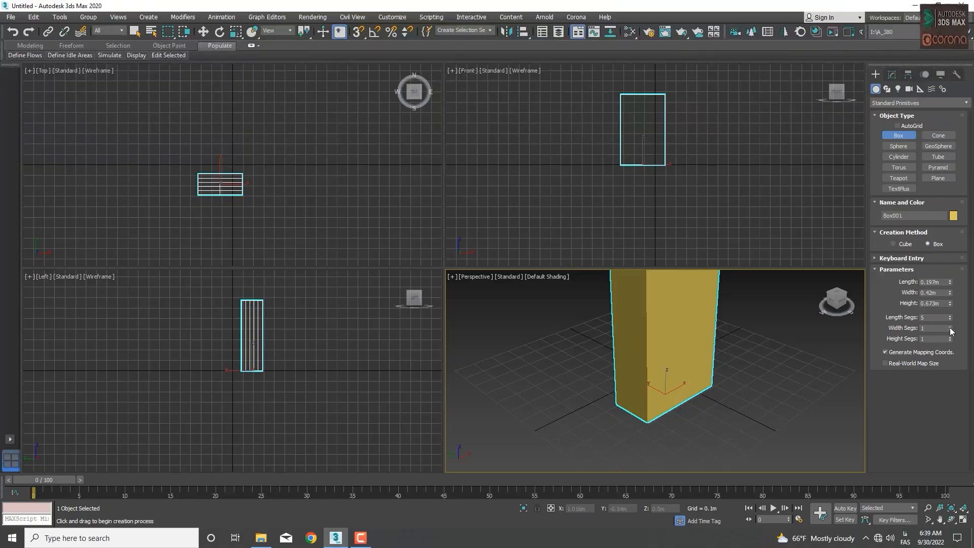
click(950, 327)
click(950, 326)
click(950, 326)
click(949, 326)
click(950, 326)
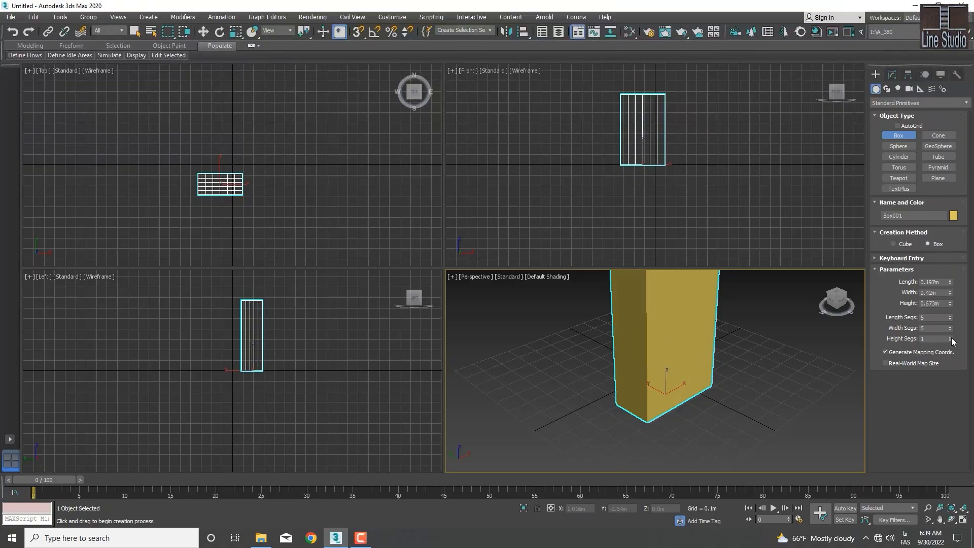
click(950, 337)
click(950, 337)
click(950, 336)
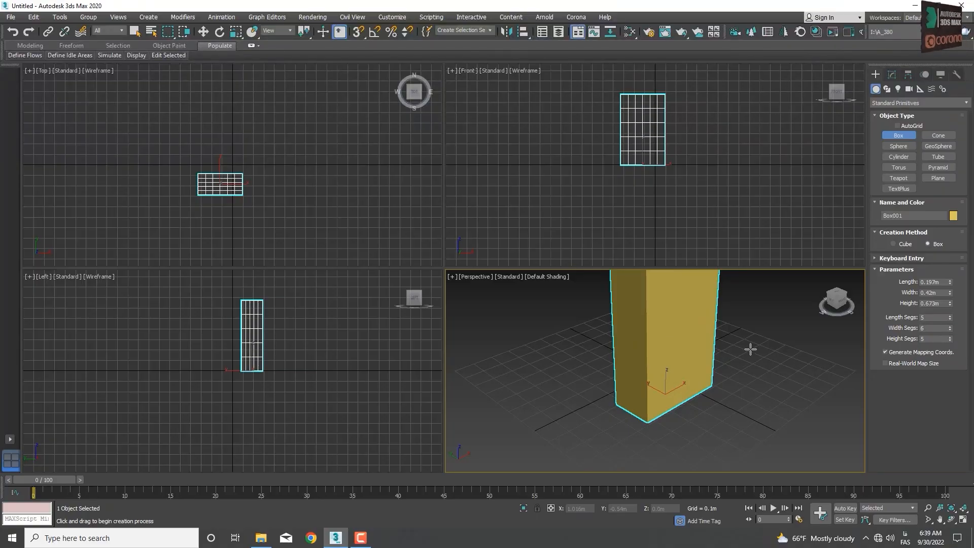
- Maximize the Perspective viewport and display the box with edged faces
middle_drag(676, 334, 627, 360)
scroll(661, 367, down, 3)
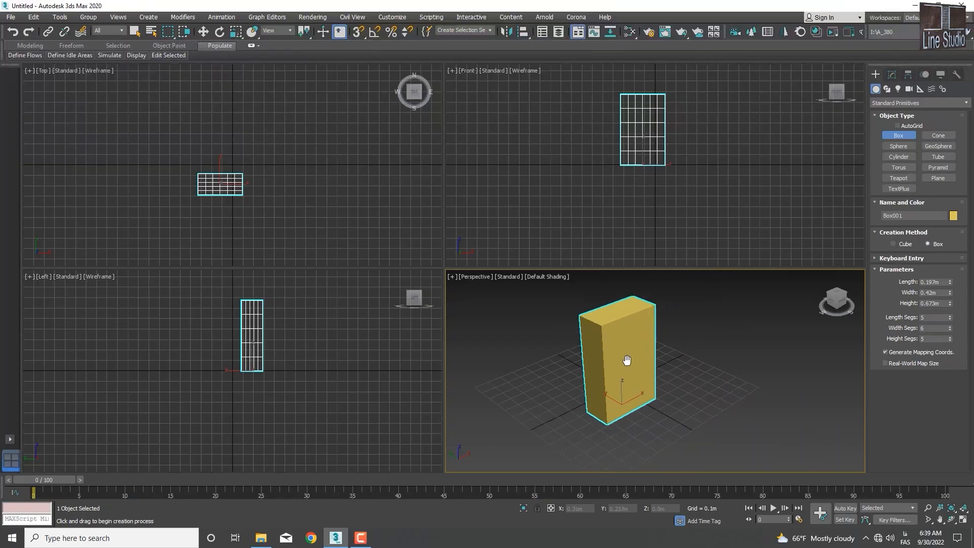
key(alt+w)
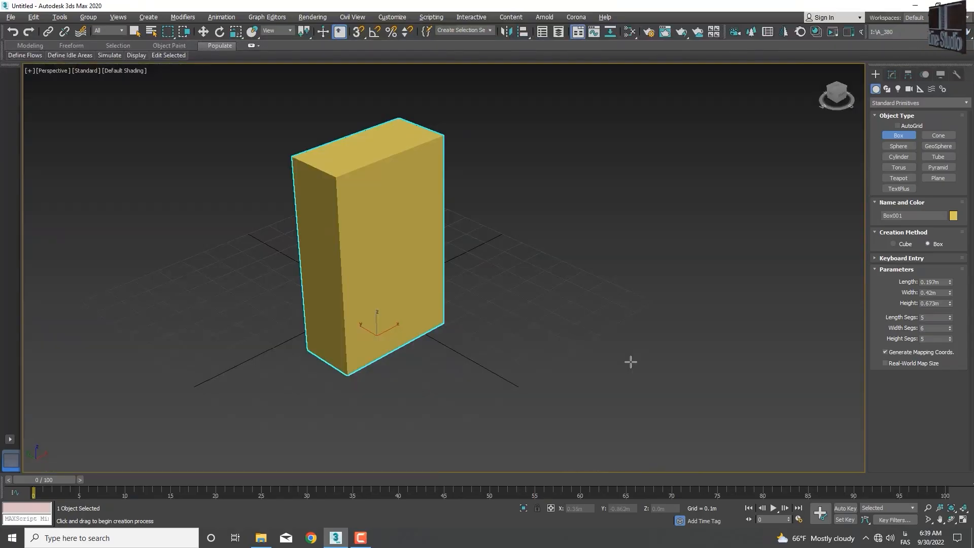
scroll(455, 315, down, 1)
middle_drag(455, 315, 488, 323)
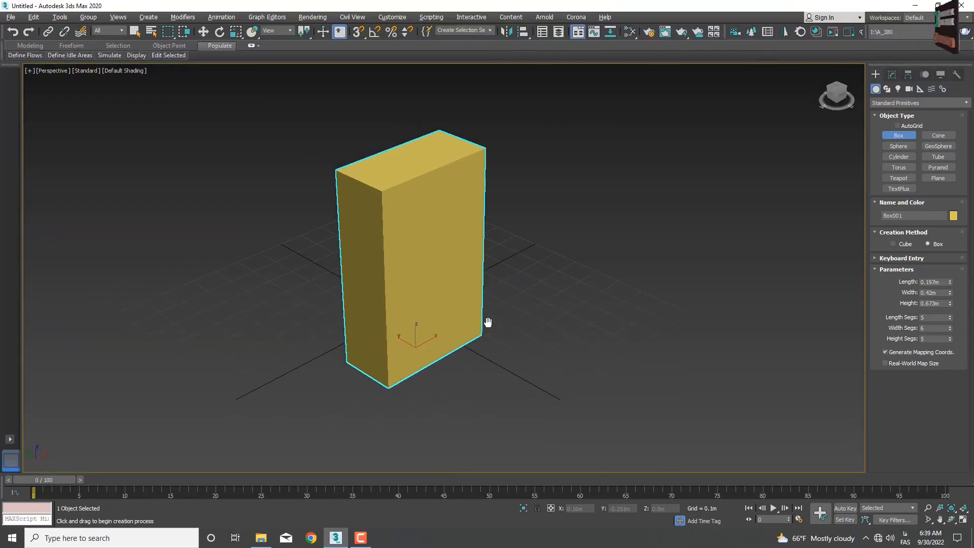
key(F4)
middle_drag(430, 299, 451, 310)
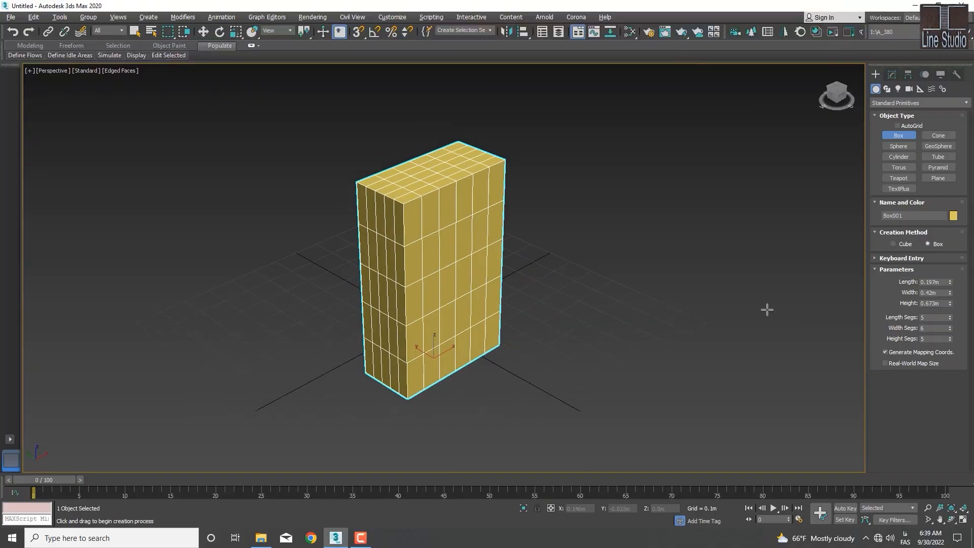
- Resize the box to about 0.264 m length, 0.336 m width and 0.842 m height, with 4 length and 4 width segments
drag(950, 284, 952, 304)
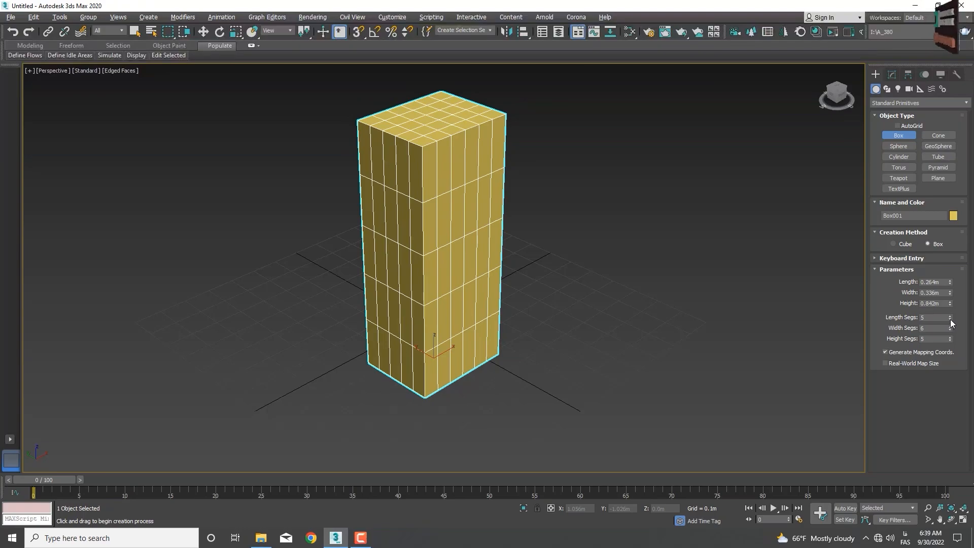
click(950, 319)
click(950, 330)
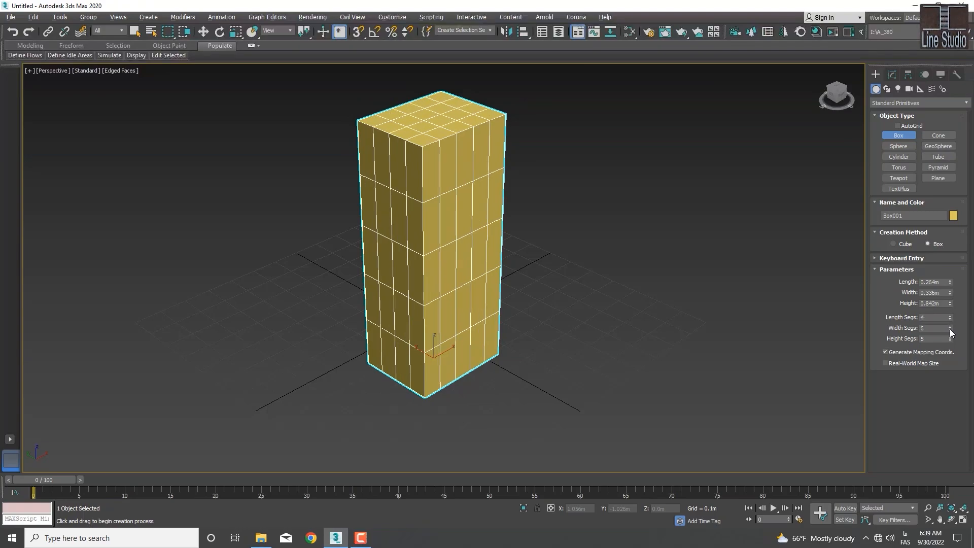
click(950, 329)
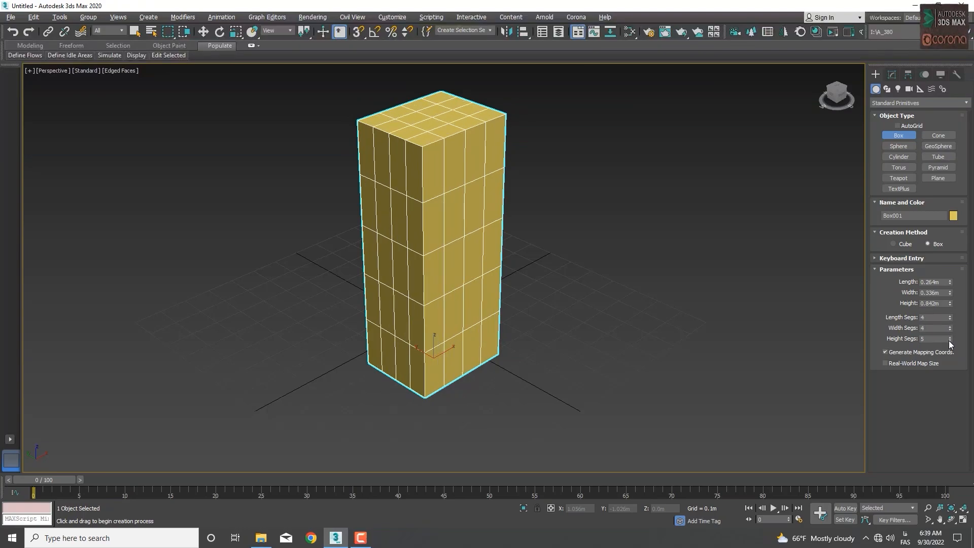
- Try 6 and 4 height segments on the box, finishing at 5
click(950, 337)
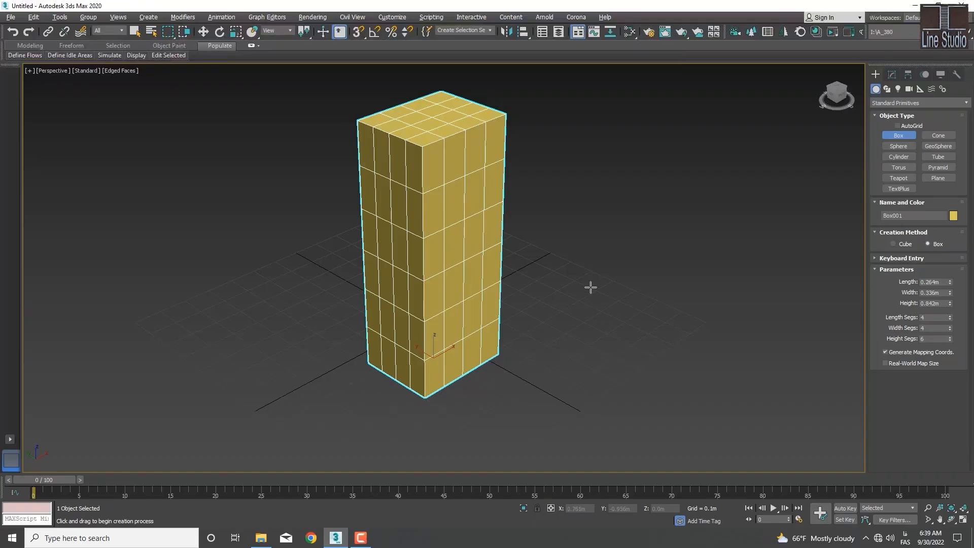
click(949, 341)
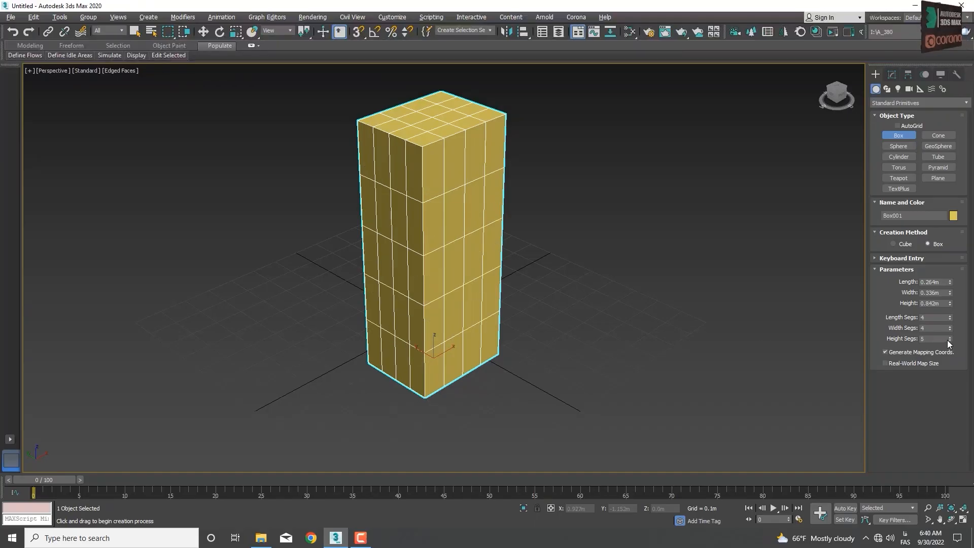
click(949, 340)
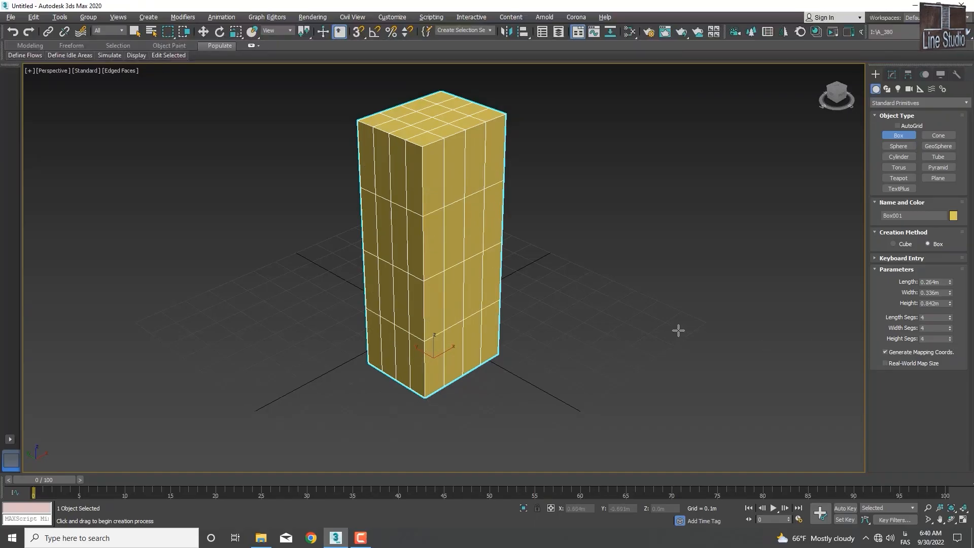
click(950, 336)
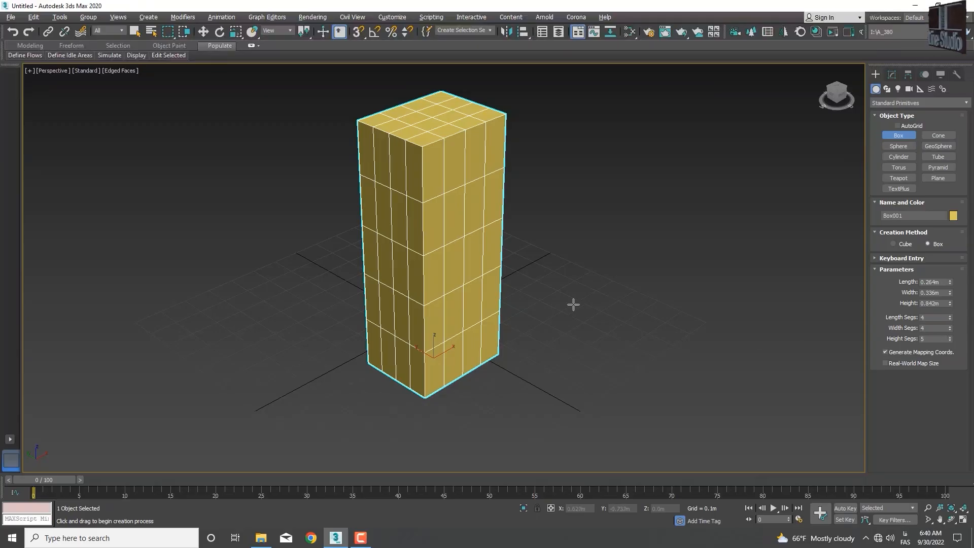
- Change the box's object color from the basic 3ds Max palette to blue
middle_drag(602, 274, 591, 296)
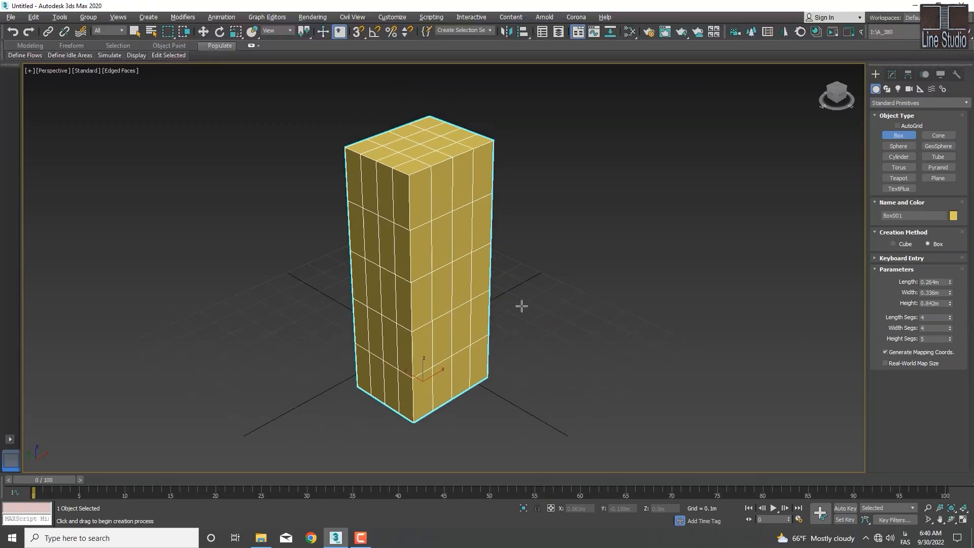
middle_drag(522, 306, 505, 295)
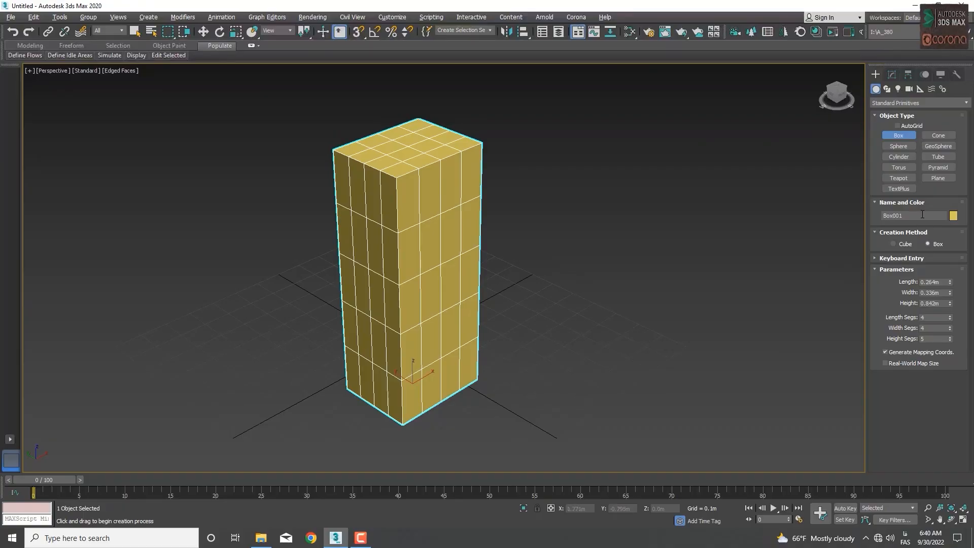
click(893, 74)
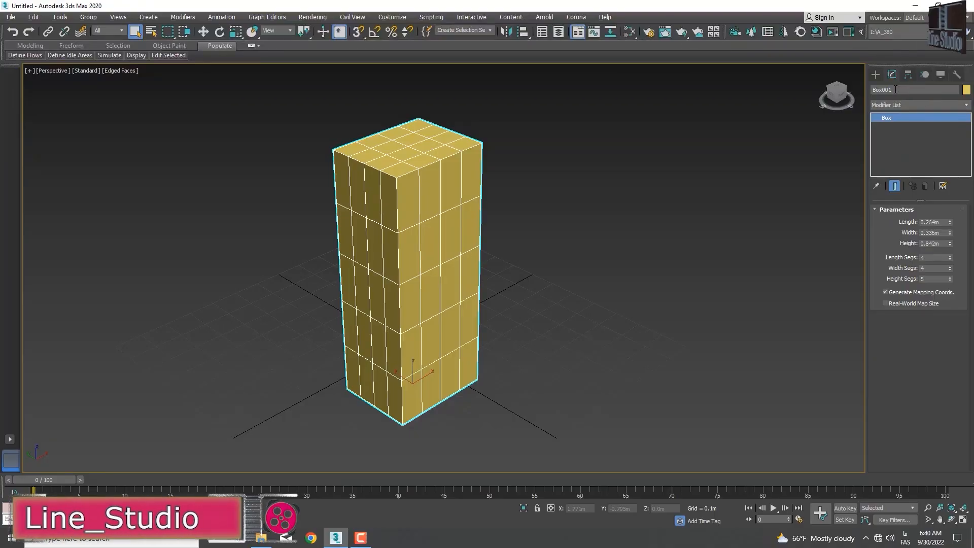
click(966, 90)
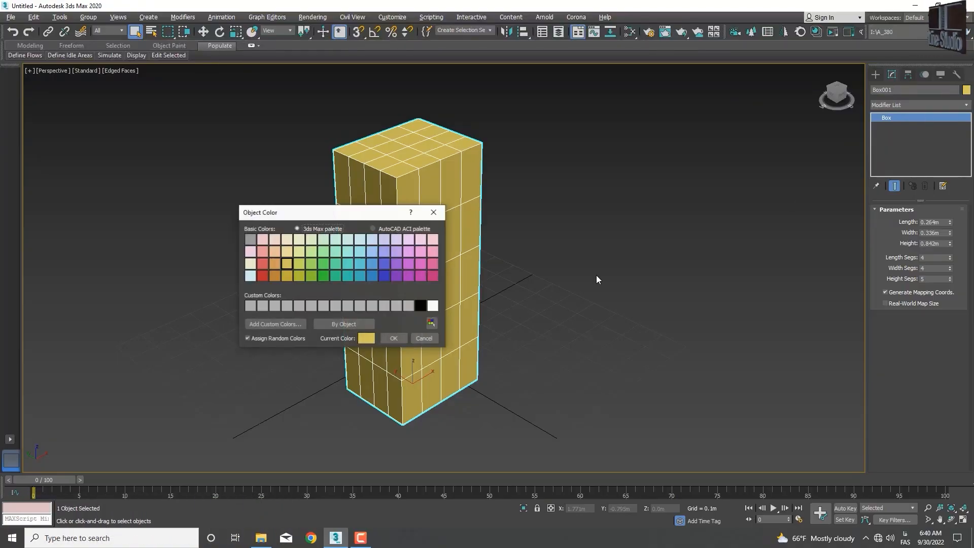
click(408, 275)
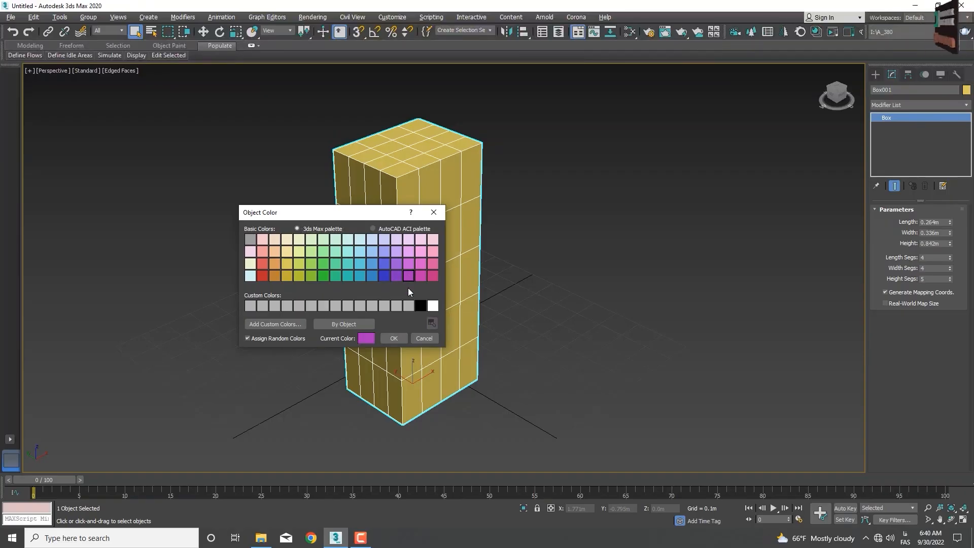
click(371, 275)
click(395, 338)
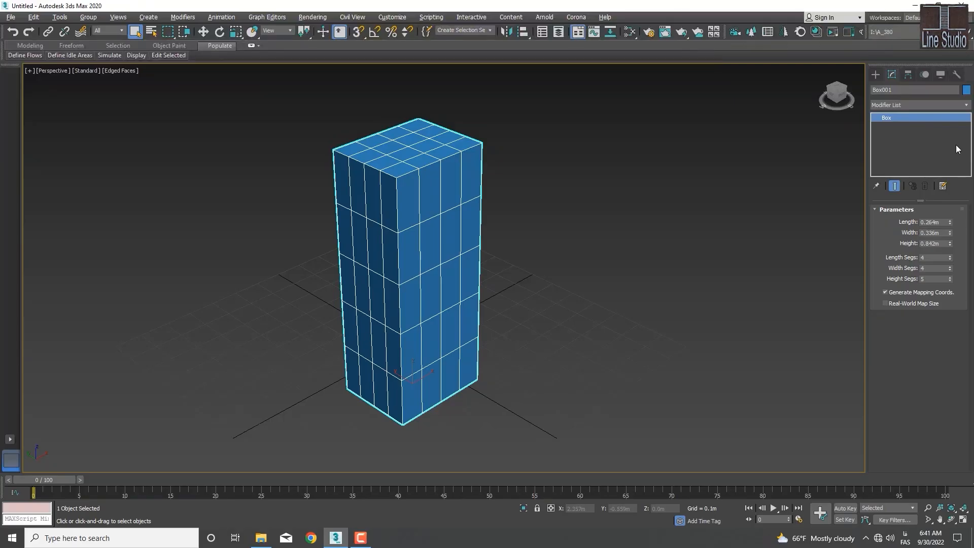
- Look through the full list of modifiers available for the box, from the selection modifiers down to XForm
click(967, 106)
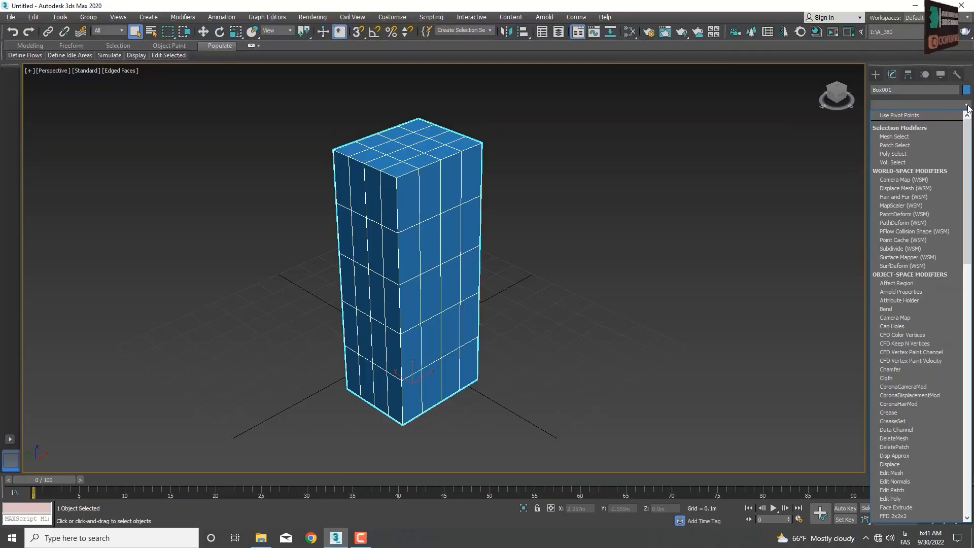
scroll(915, 310, down, 4)
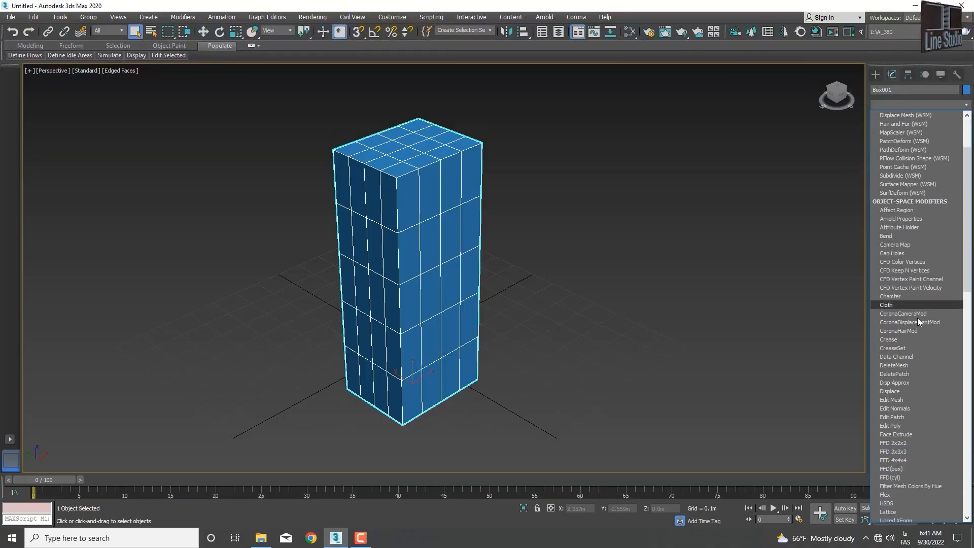
scroll(917, 318, down, 7)
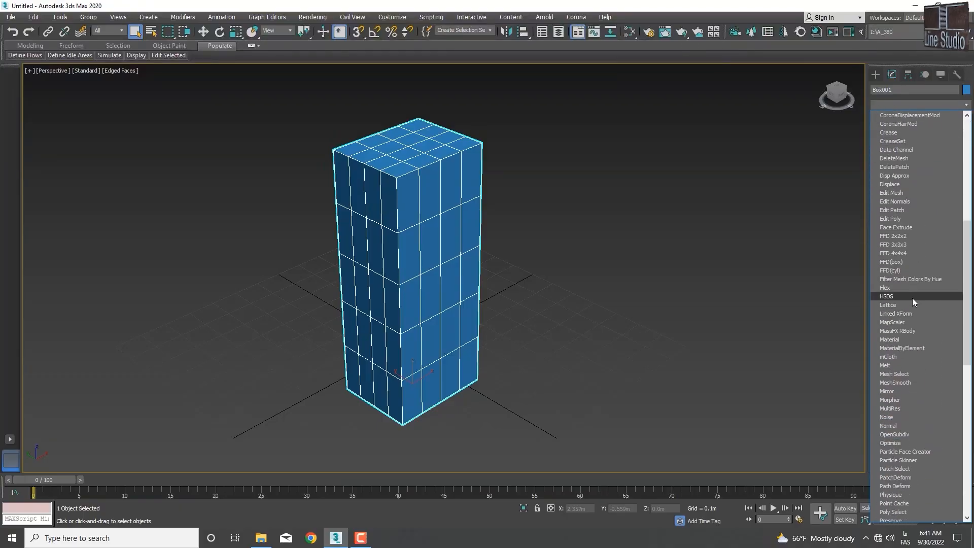
scroll(906, 297, down, 6)
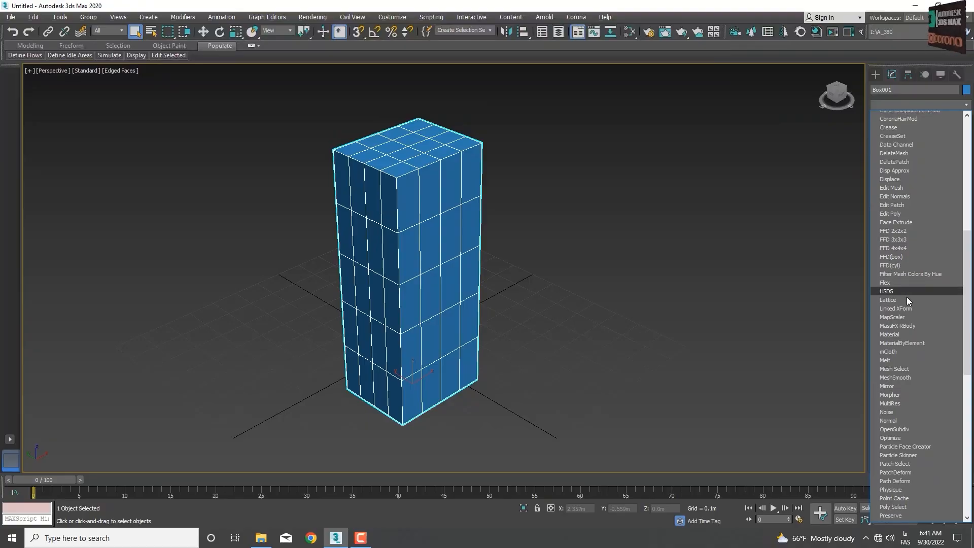
scroll(908, 289, down, 10)
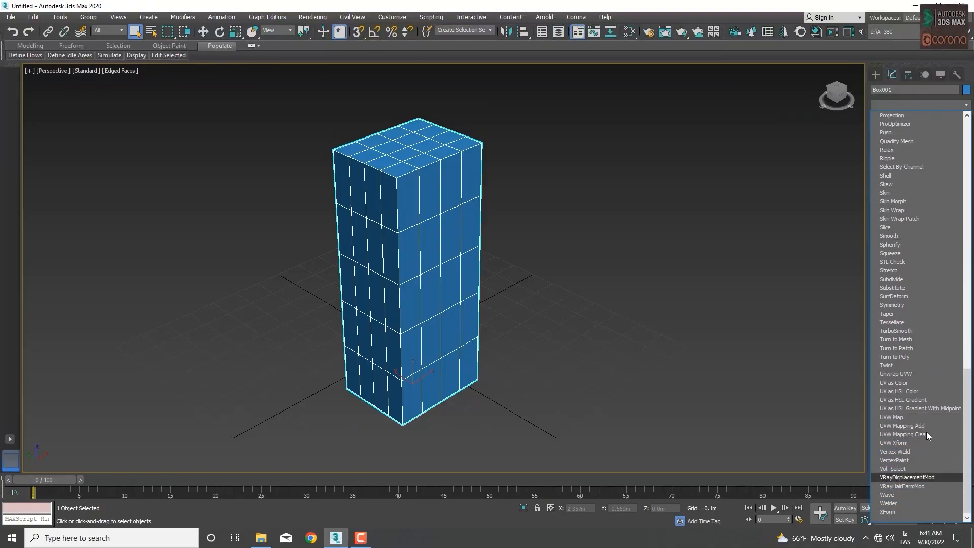
scroll(926, 288, up, 15)
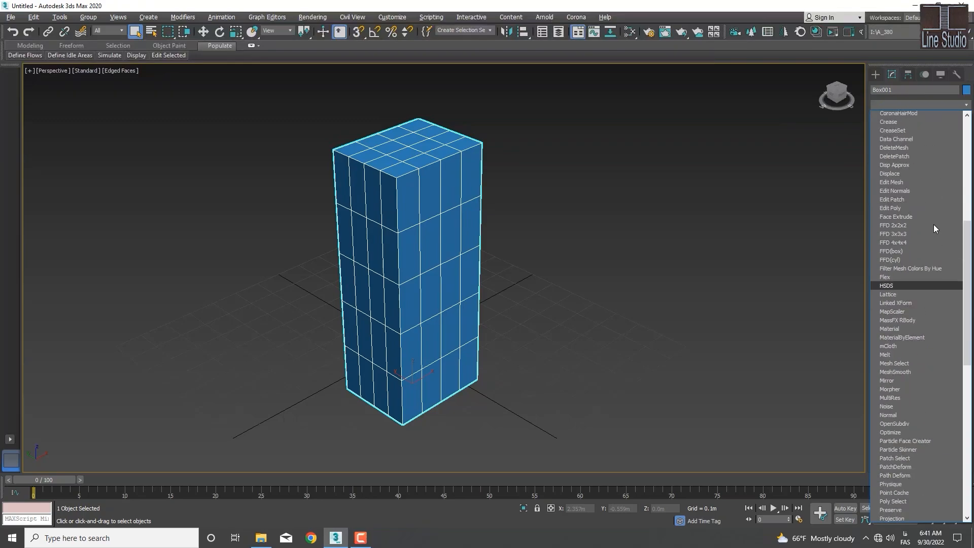
scroll(933, 223, up, 11)
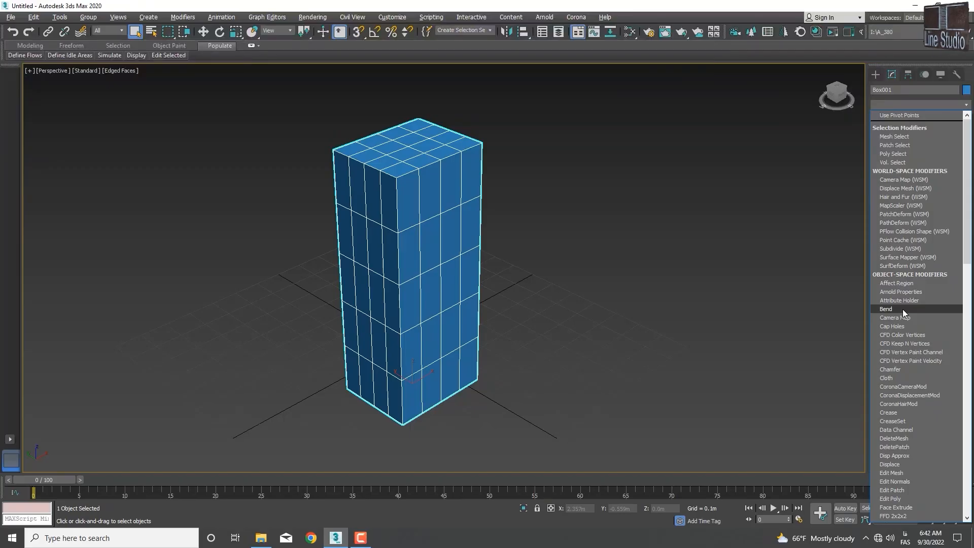
click(966, 105)
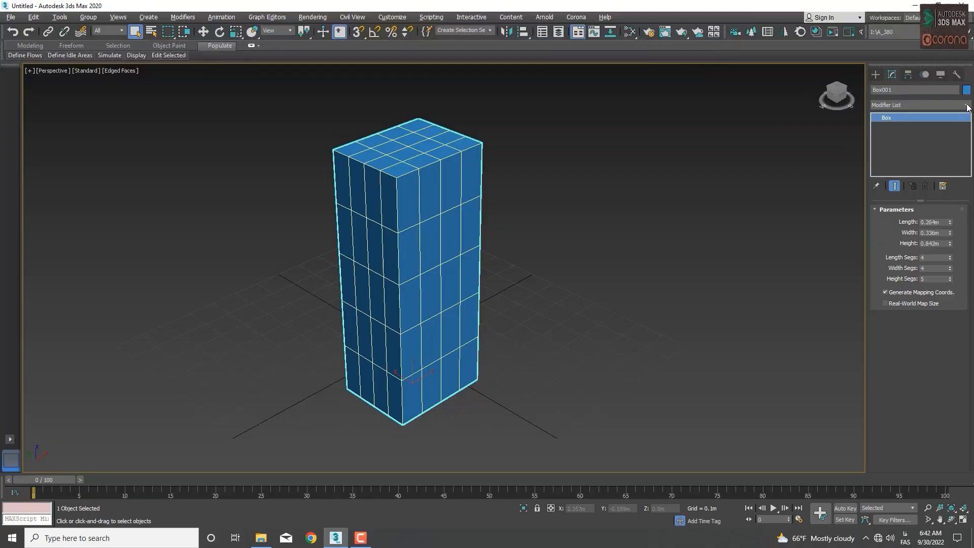
- Apply a Bend modifier to the box
click(966, 105)
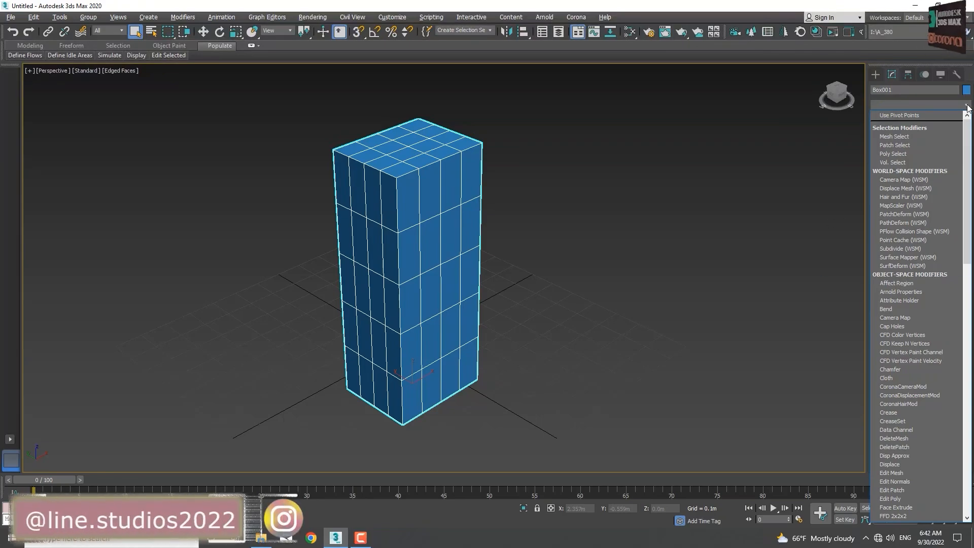
key(b)
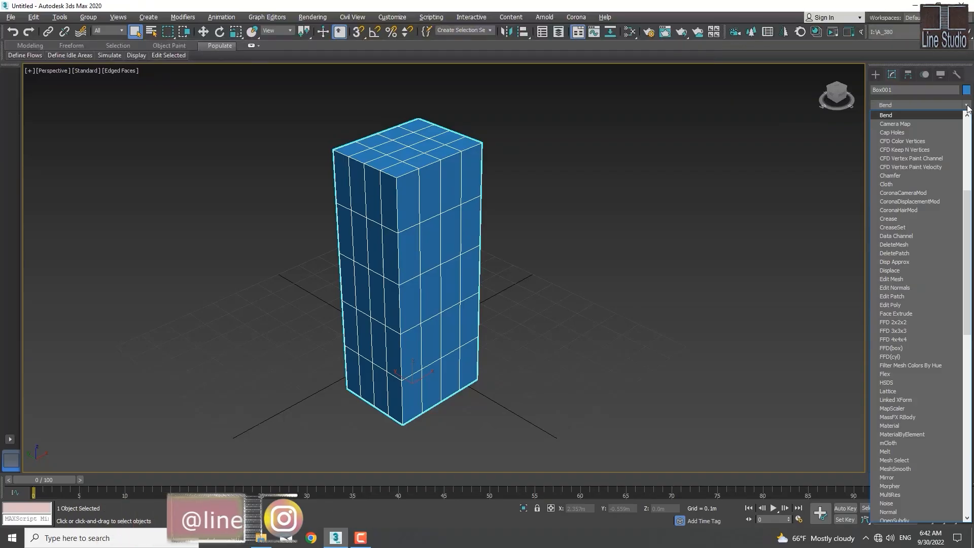
click(884, 116)
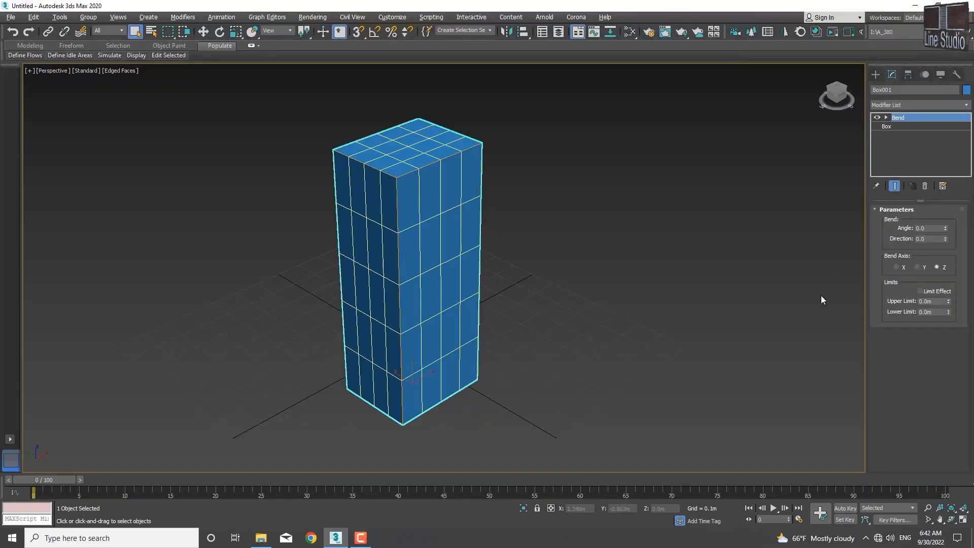
- Examine the Bend modifier's Gizmo and Center sub-levels and compare the parameters of the Box and Bend levels
click(877, 118)
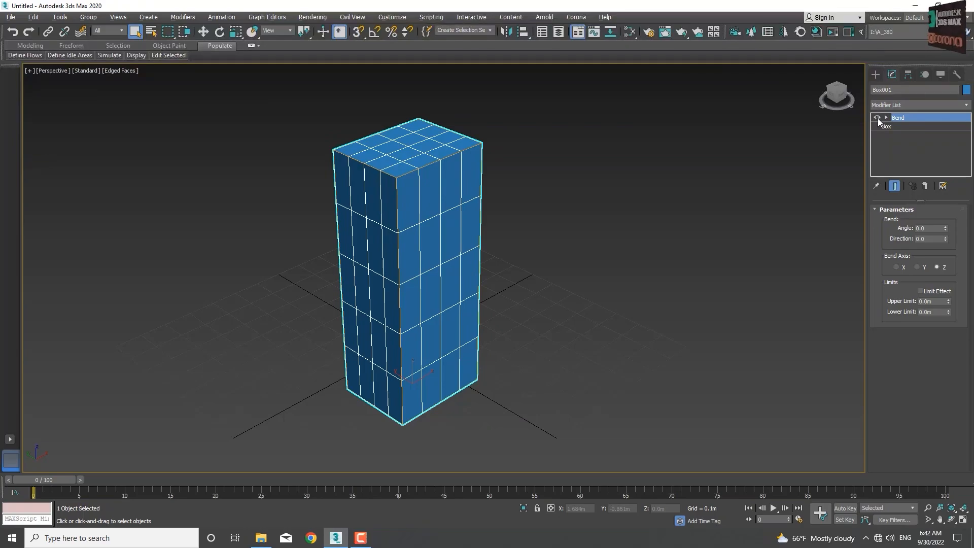
click(885, 117)
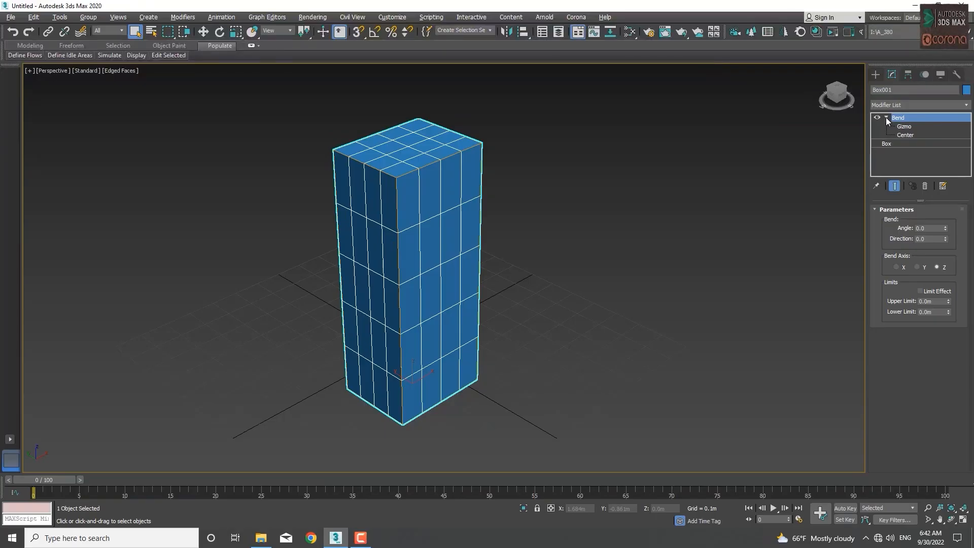
click(886, 117)
click(886, 117)
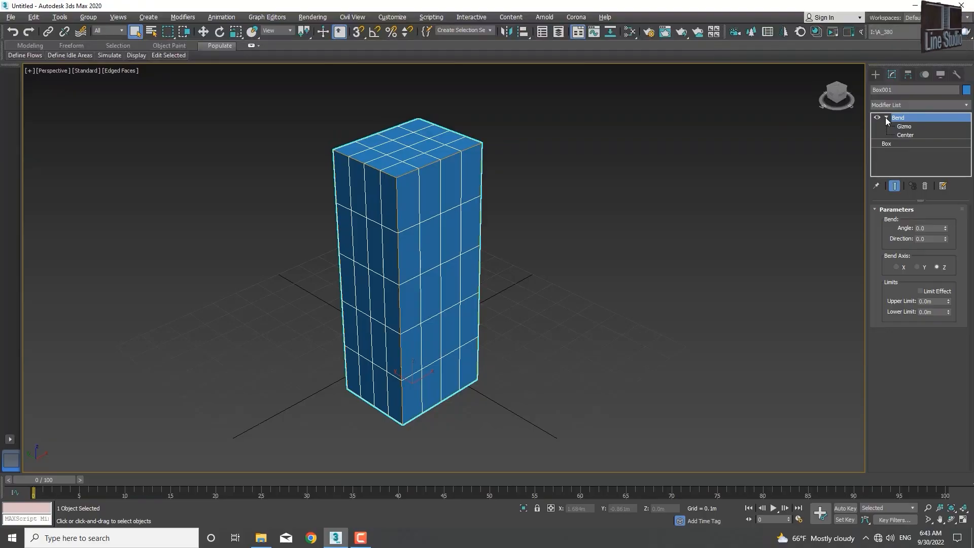
click(886, 117)
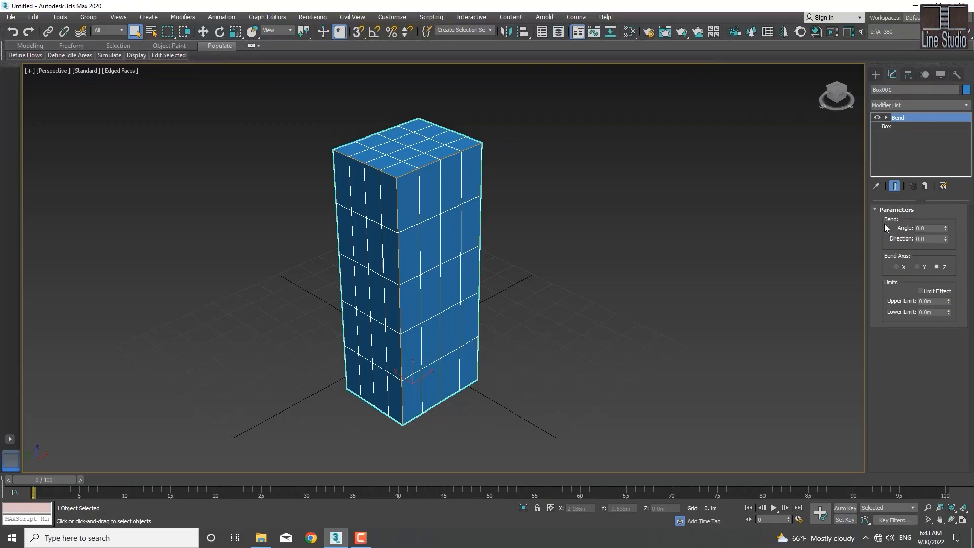
click(887, 126)
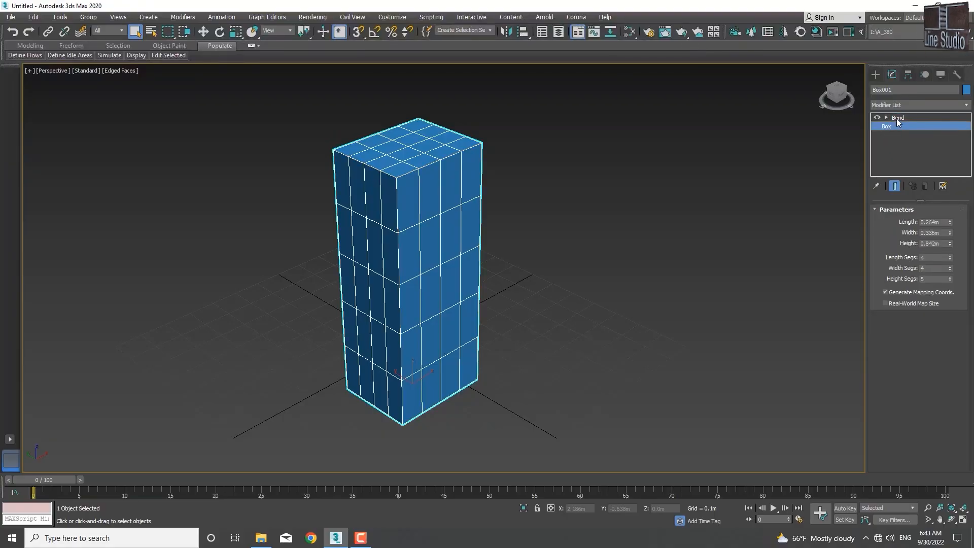
click(897, 117)
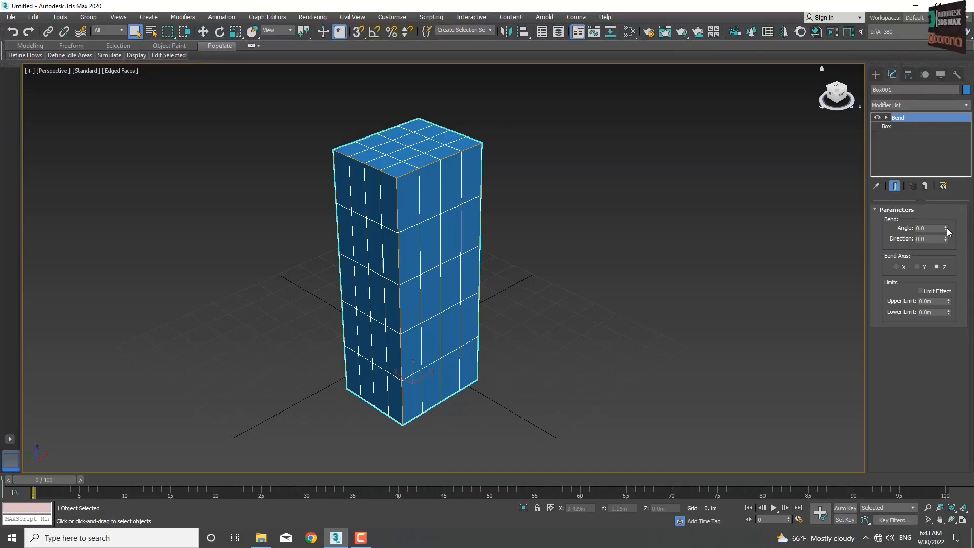
- Bend the box with angle 36 and direction 52, trying the X and Y bend axes before returning to Z
drag(945, 227, 84, 185)
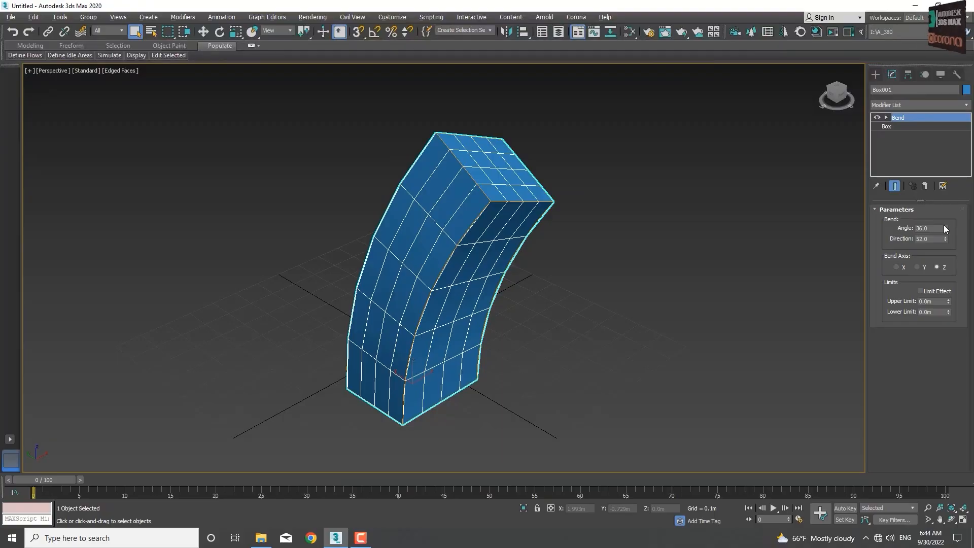
click(896, 267)
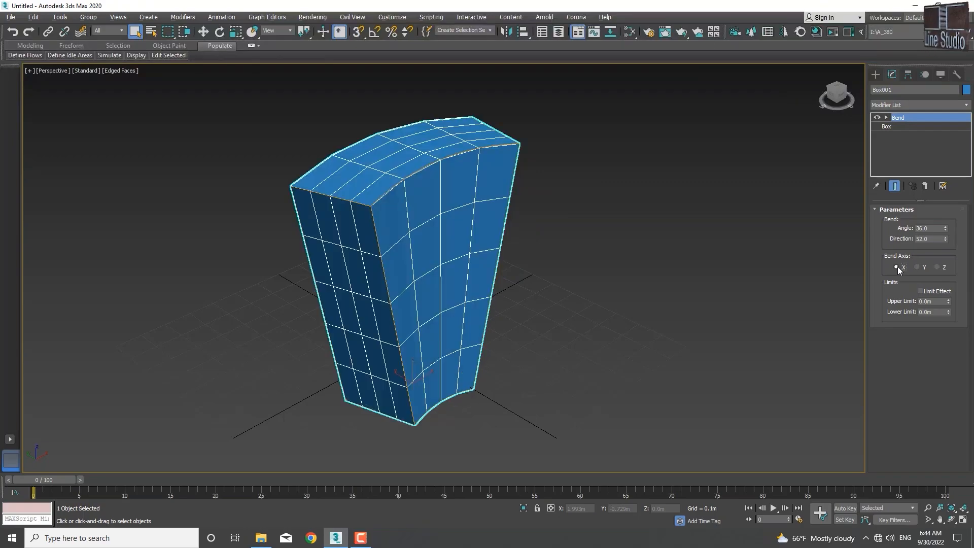
click(927, 267)
click(944, 272)
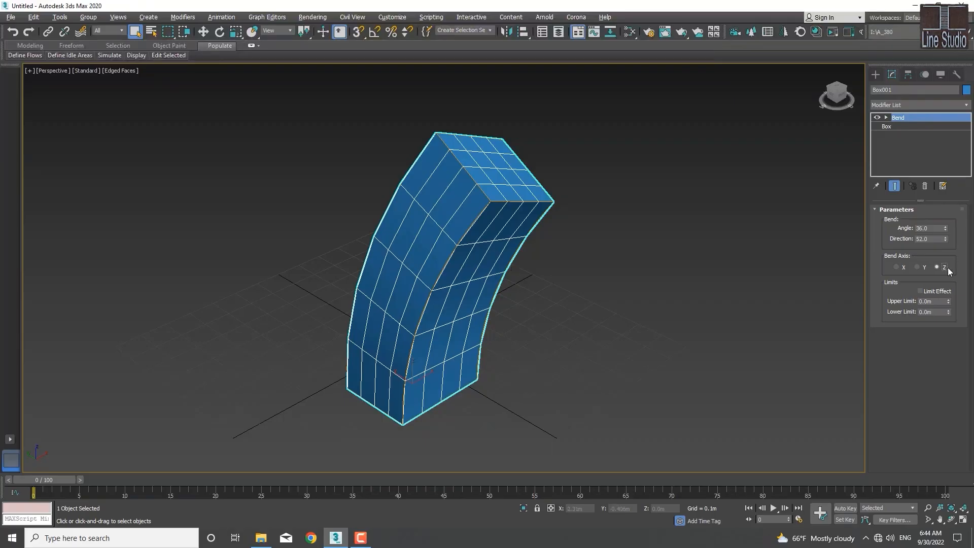
- Enable the Bend modifier's Limit Effect with an upper limit of about 0.709 m and a lower limit of about -0.002 m
click(920, 291)
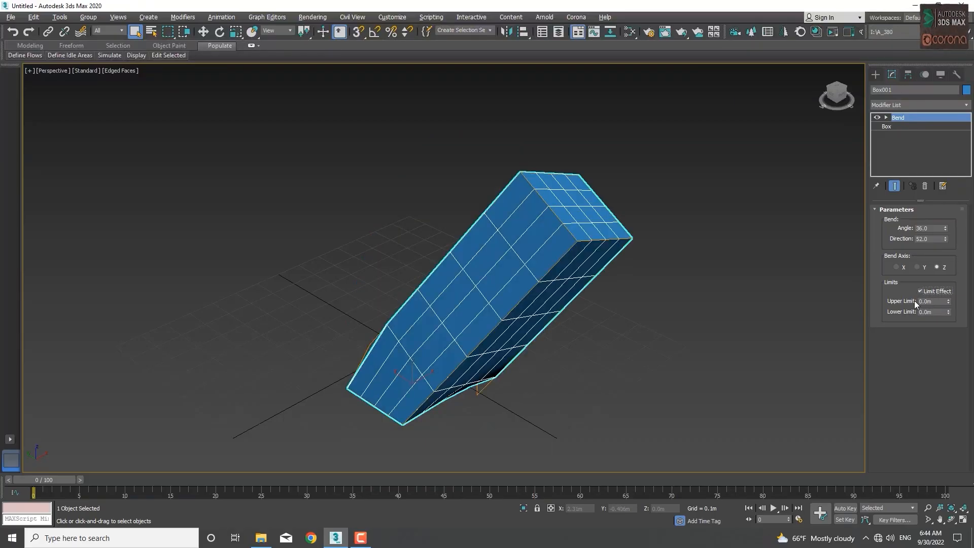
drag(948, 304, 917, 367)
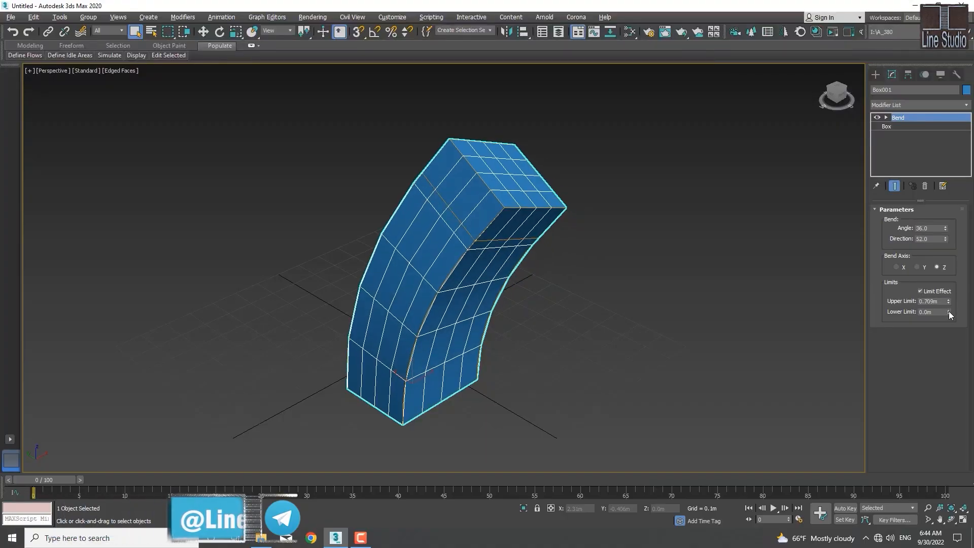
drag(946, 313, 957, 175)
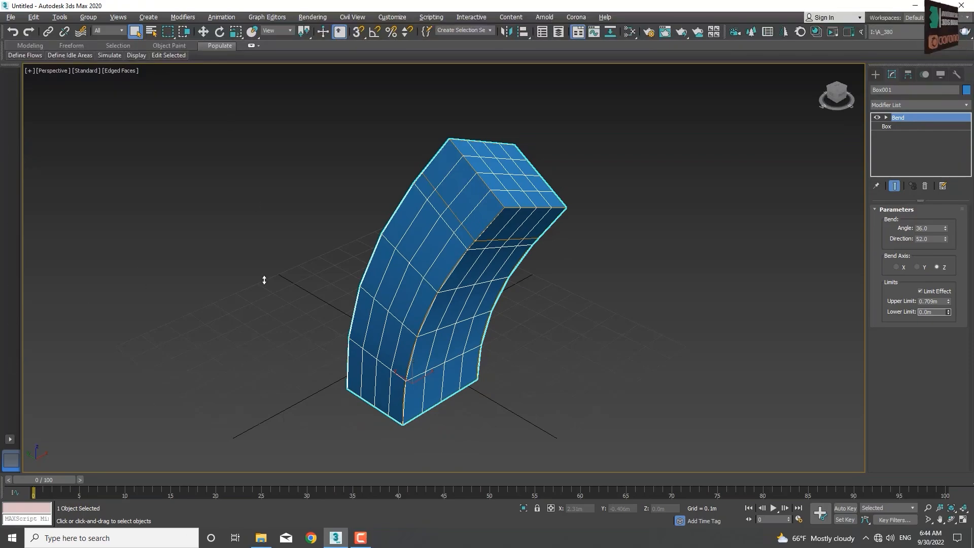
drag(264, 96, 283, 269)
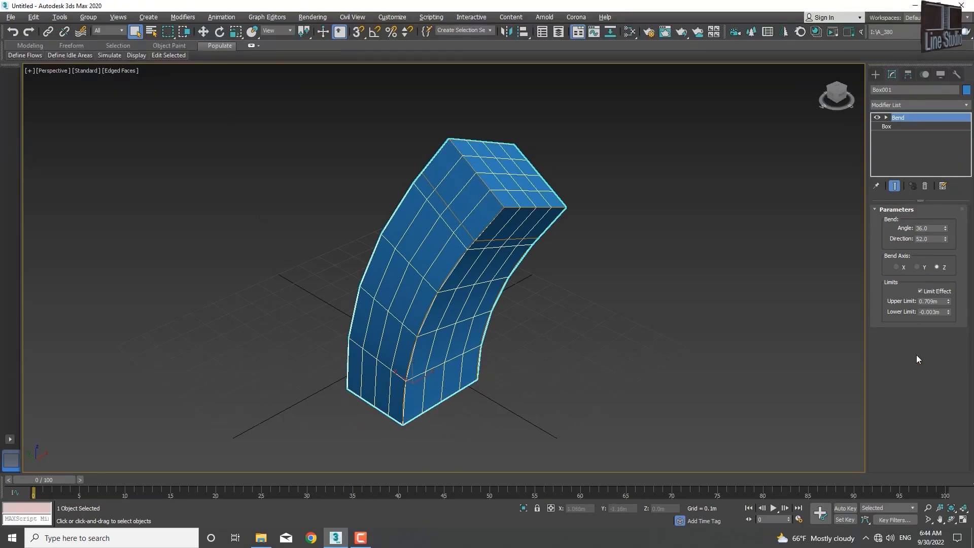
mouse_move(949, 313)
mouse_down()
mouse_move(946, 365)
mouse_move(948, 287)
mouse_move(949, 300)
mouse_up()
- Try extreme Bend angles on the box, finishing at about 417.5
drag(945, 232, 944, 528)
drag(942, 152, 923, 471)
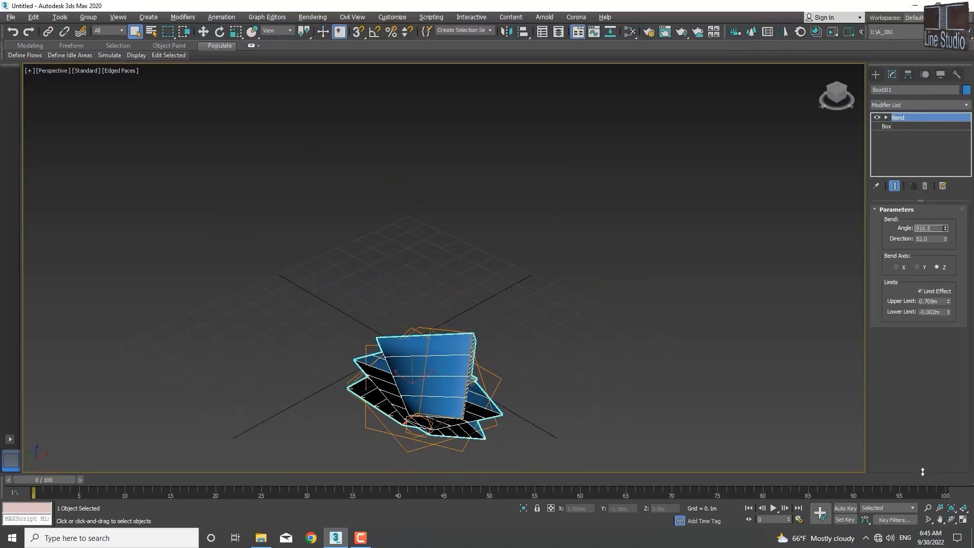
drag(922, 161, 935, 236)
drag(934, 312, 940, 260)
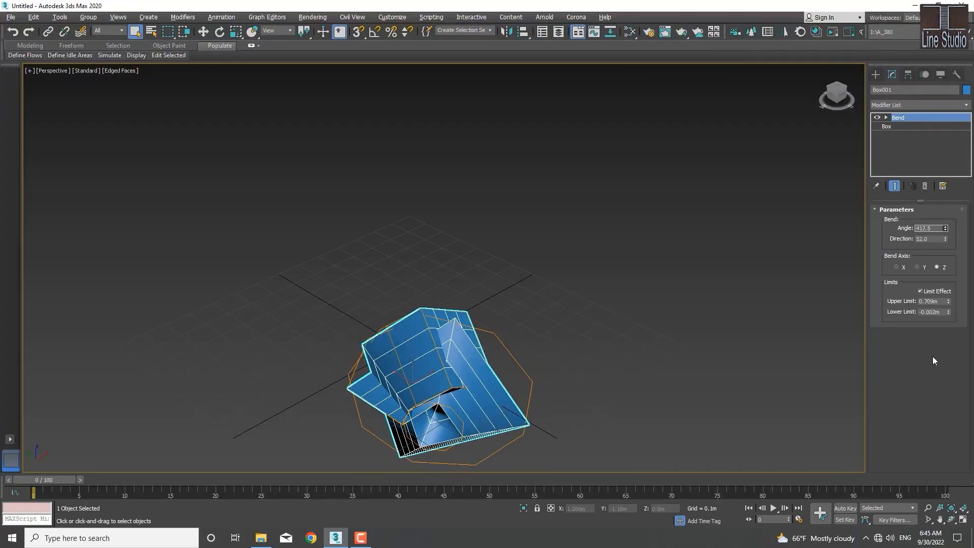
- Reset the Bend angle to 0 and both the upper and lower limits to 0 m
right_click(946, 233)
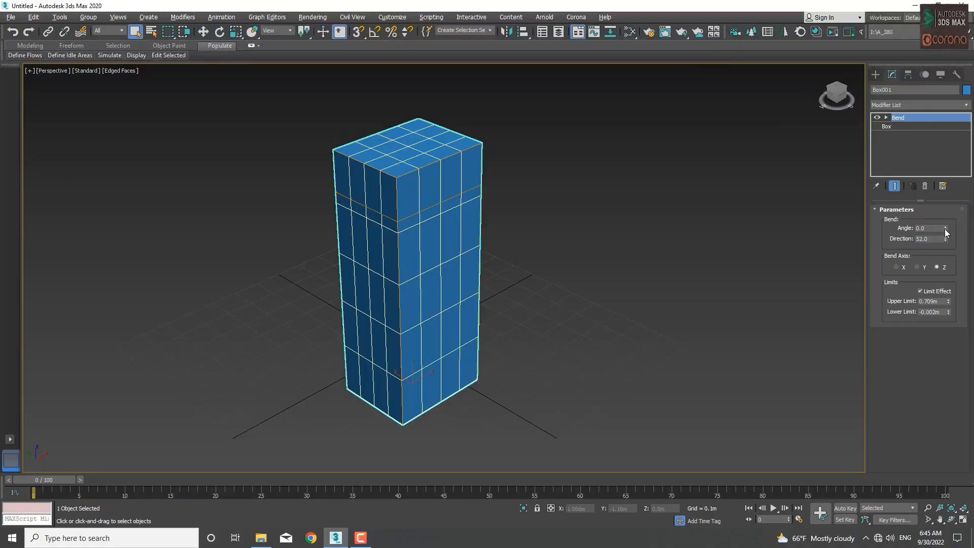
right_click(948, 301)
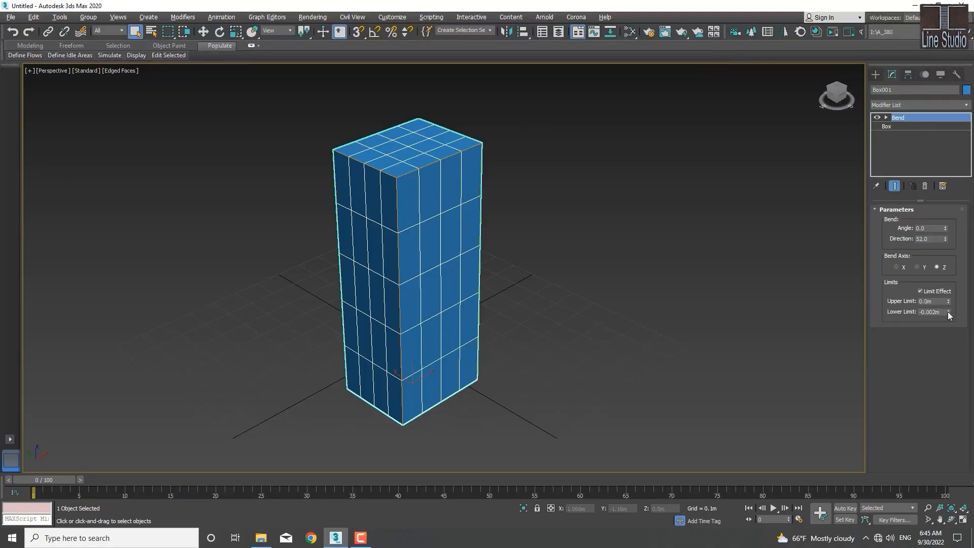
right_click(948, 312)
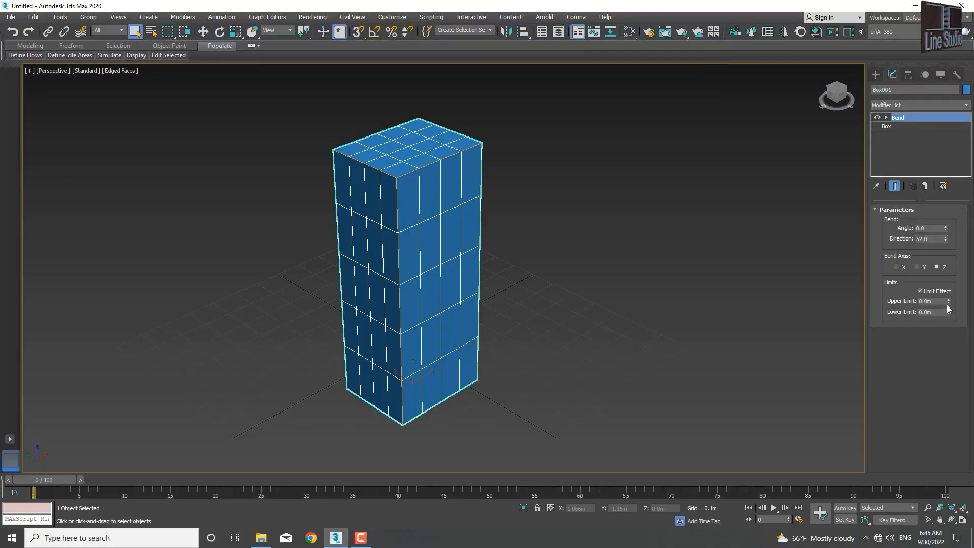
- Reset the Bend direction to 0, turn off Limit Effect and set the Bend angle to about 67.5
right_click(946, 239)
drag(946, 228, 944, 195)
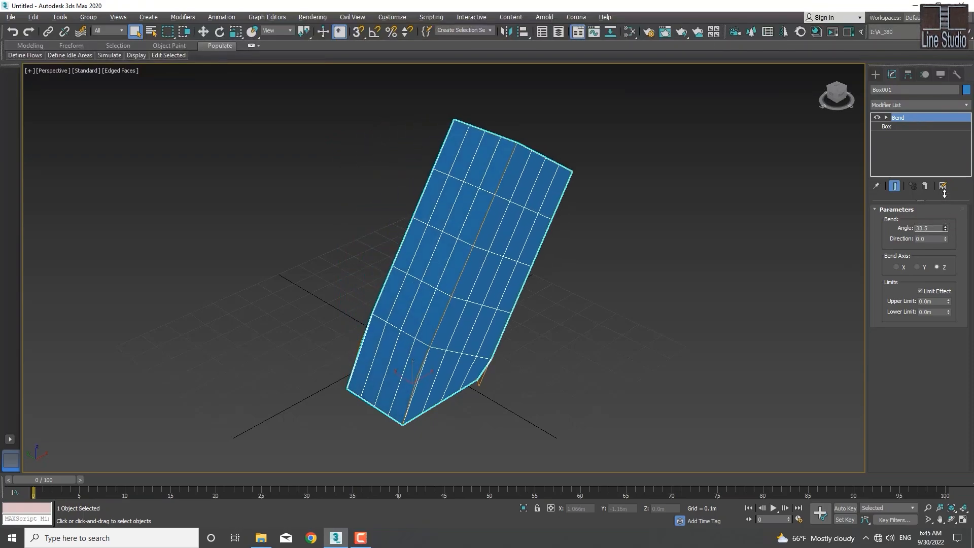
click(920, 291)
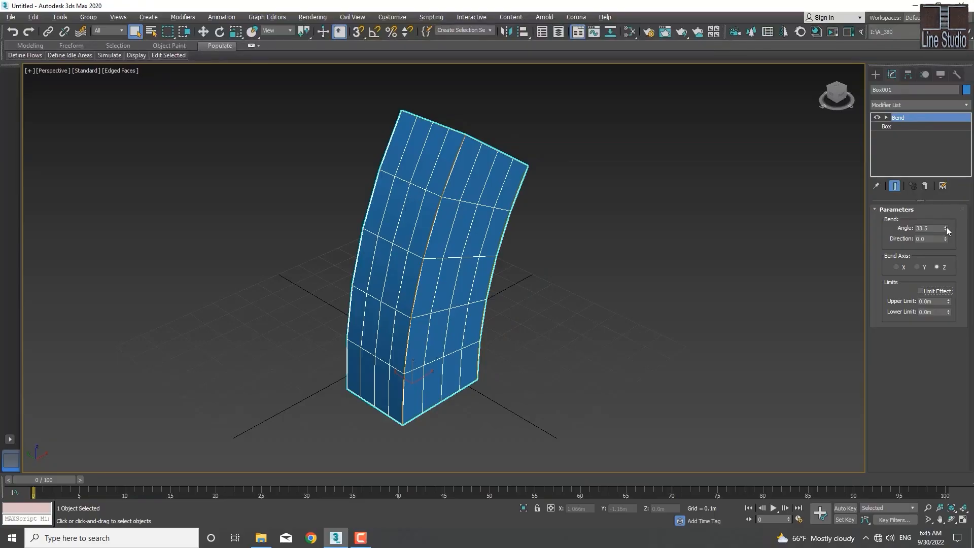
drag(946, 228, 940, 195)
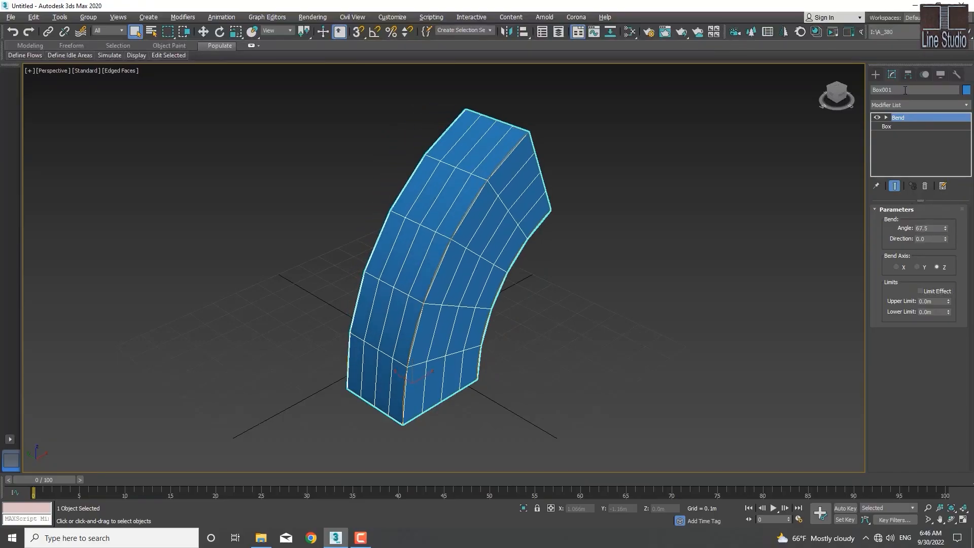
- Switch the Bend effect off and on again, and activate the modifier's Gizmo sub-object level
click(877, 117)
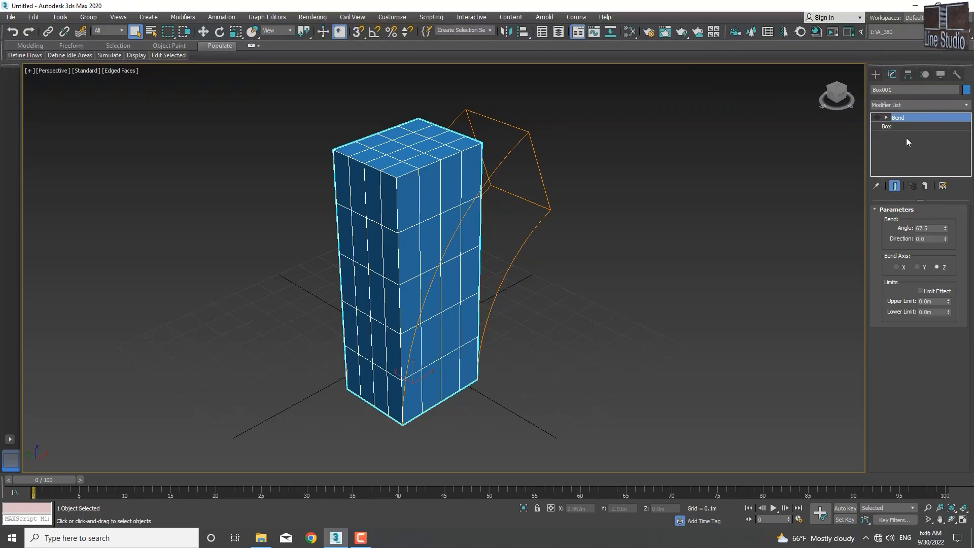
click(886, 118)
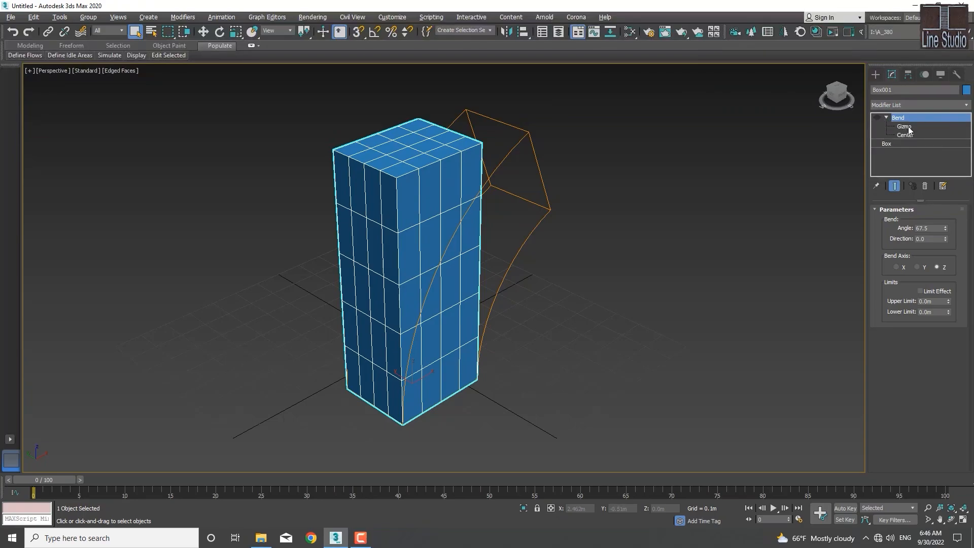
click(905, 126)
click(906, 136)
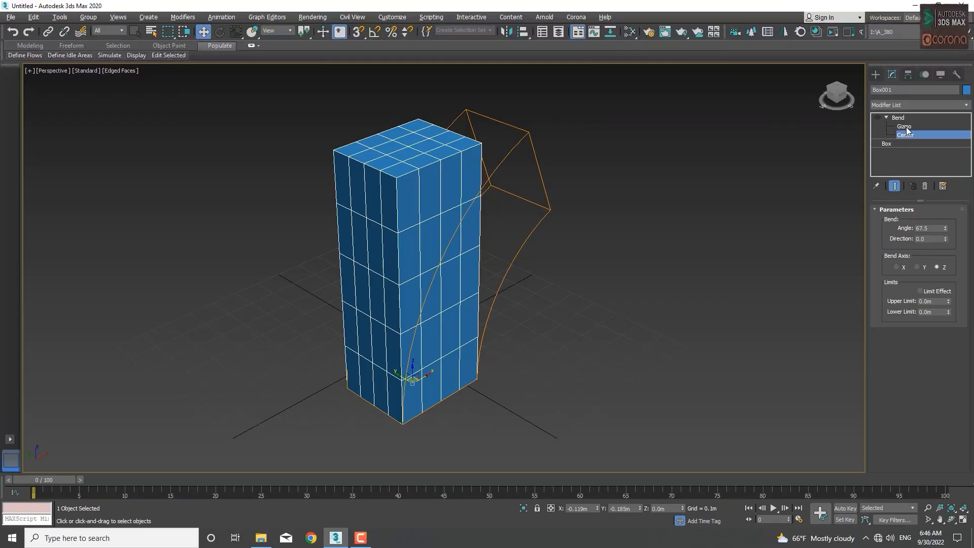
click(905, 127)
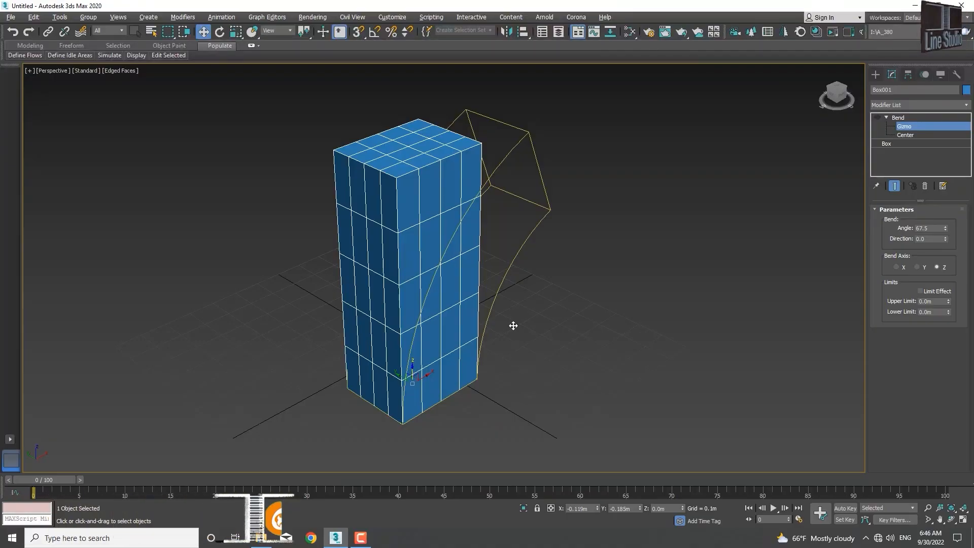
click(878, 116)
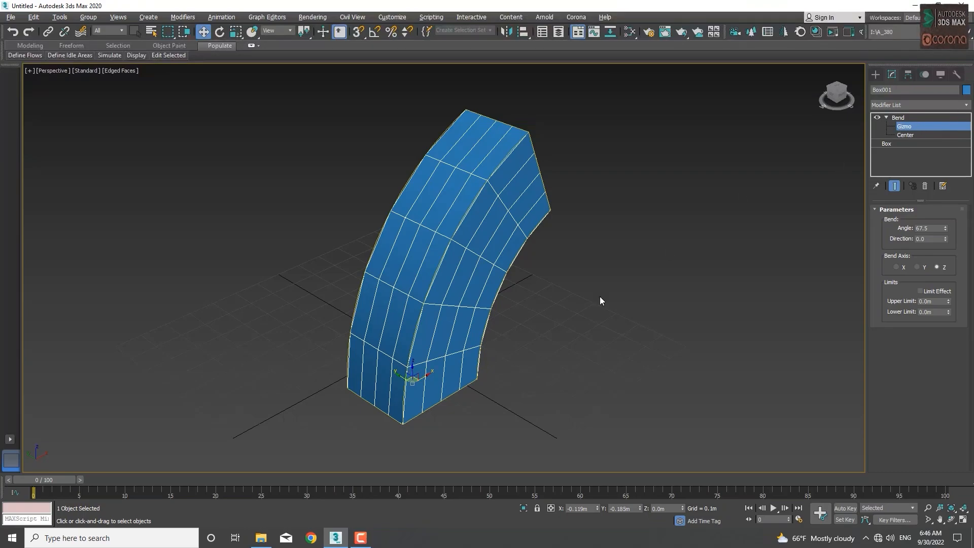
- Move the Bend gizmo off the box's base centre, and raise the Bend Center to about Z 0.58 m
drag(409, 367, 390, 375)
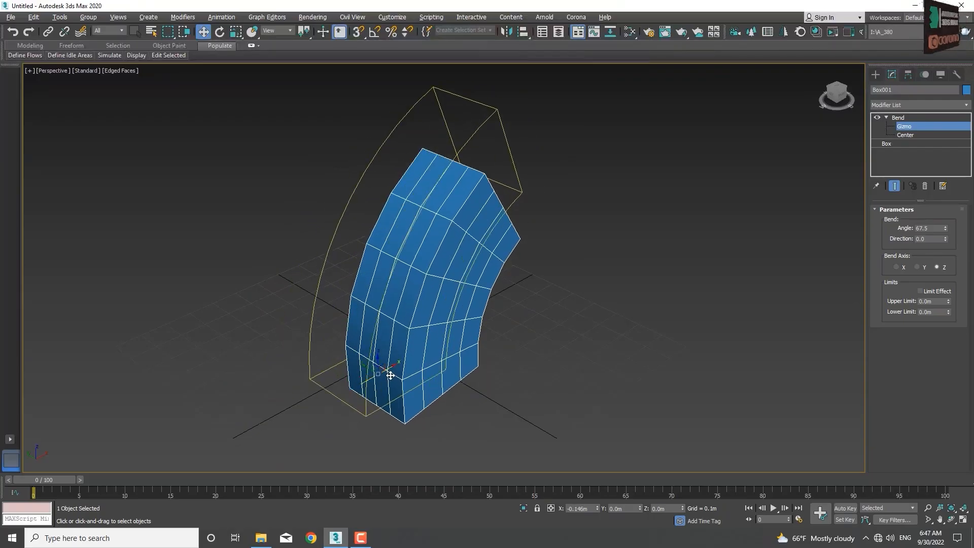
click(906, 136)
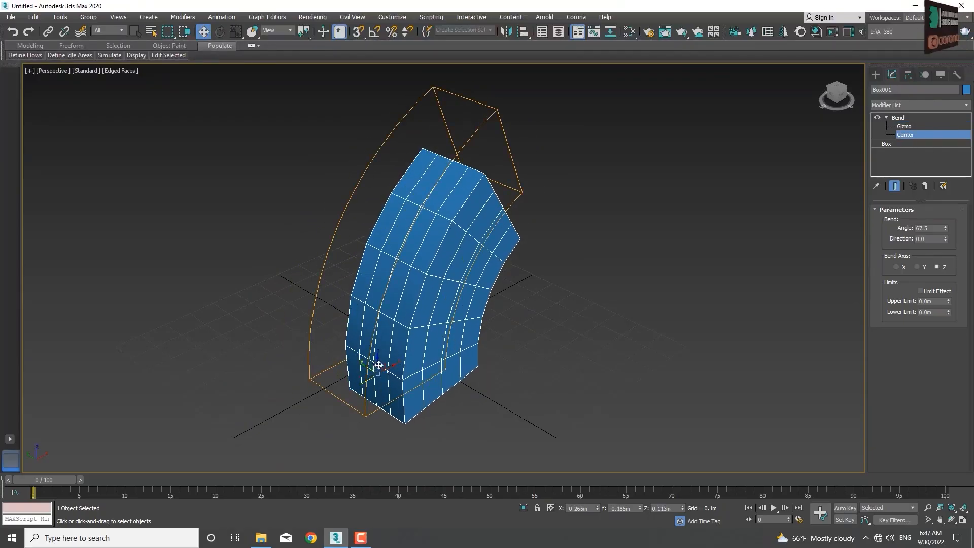
drag(379, 364, 406, 217)
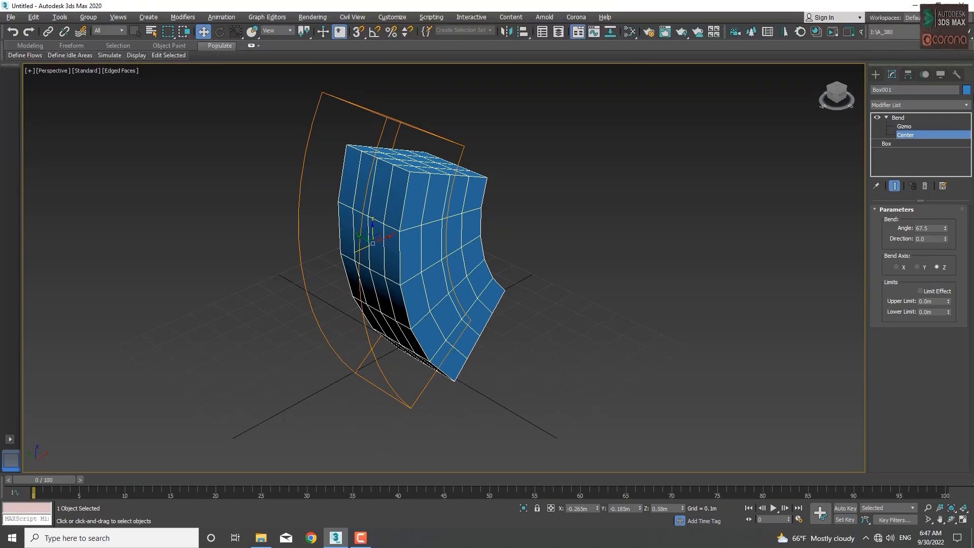
- Leave the Center sub-object level and return to the main Bend level with its sub-levels collapsed
click(886, 117)
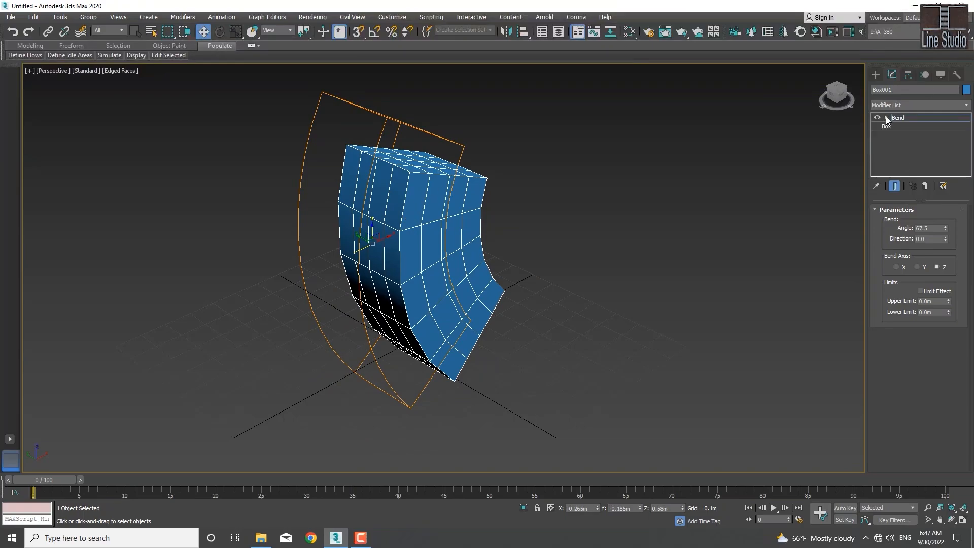
click(886, 118)
click(885, 118)
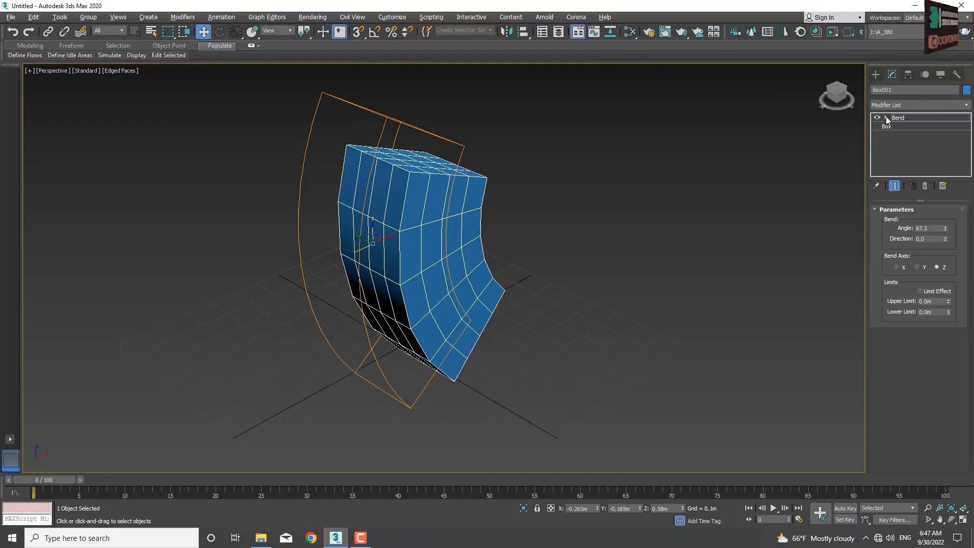
click(902, 119)
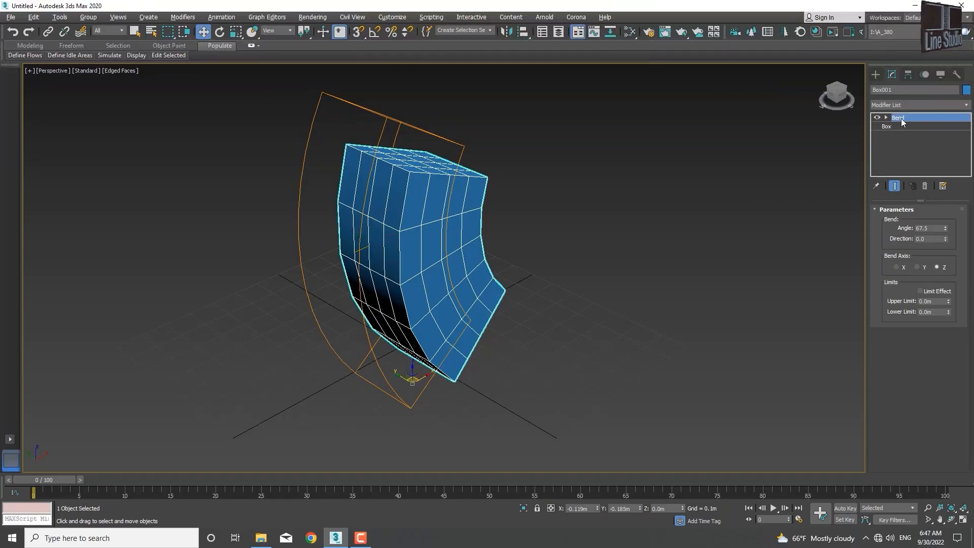
- Examine the modifier stack's base Box level and the Gizmo and Center sub-levels nested under Bend
click(886, 117)
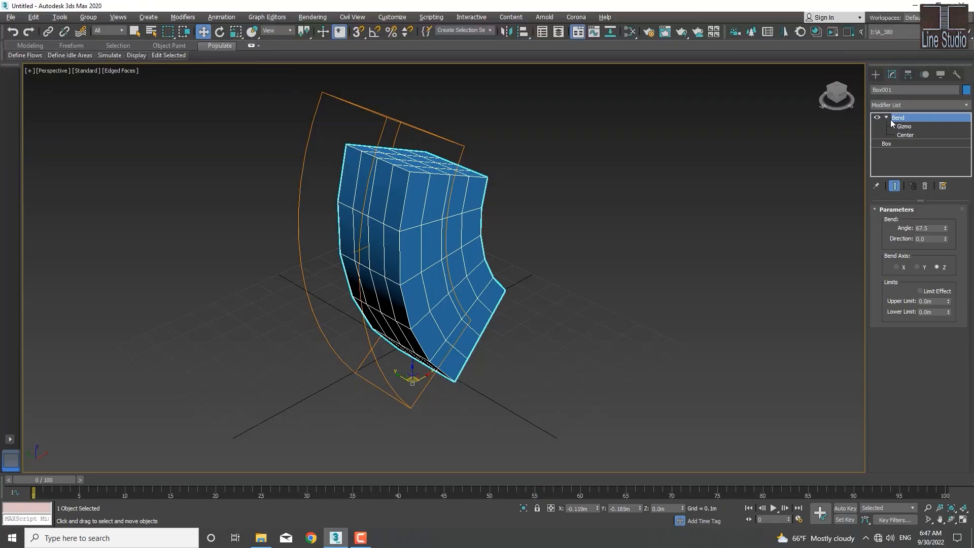
click(887, 118)
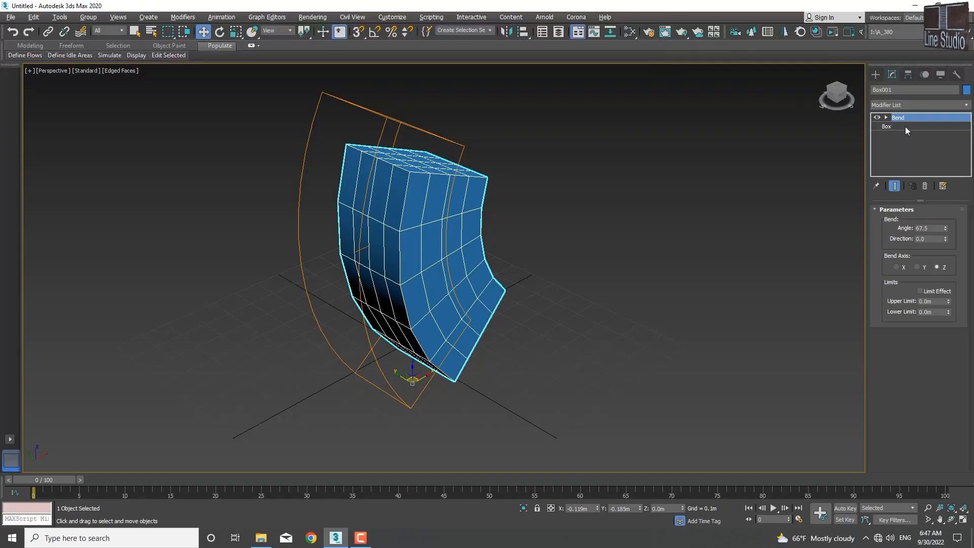
click(905, 126)
click(906, 117)
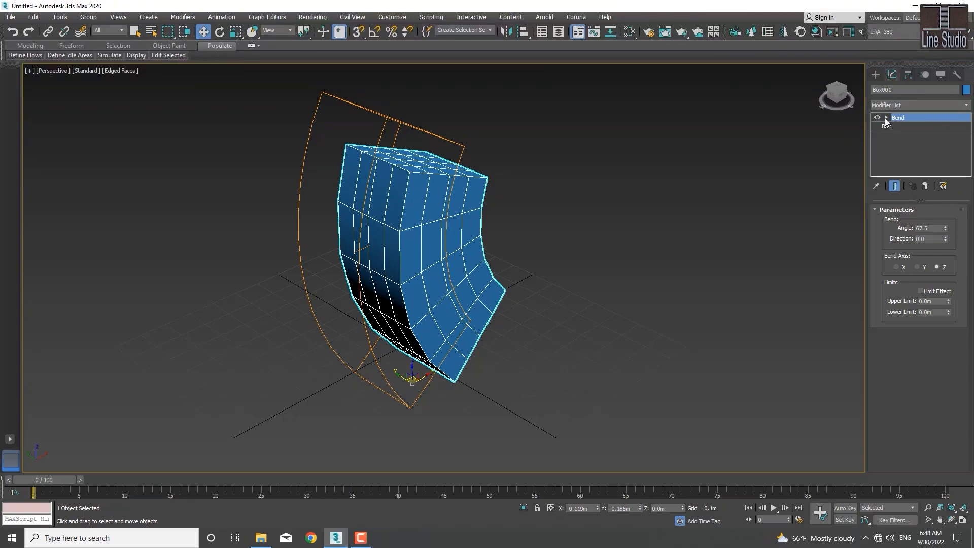
click(886, 118)
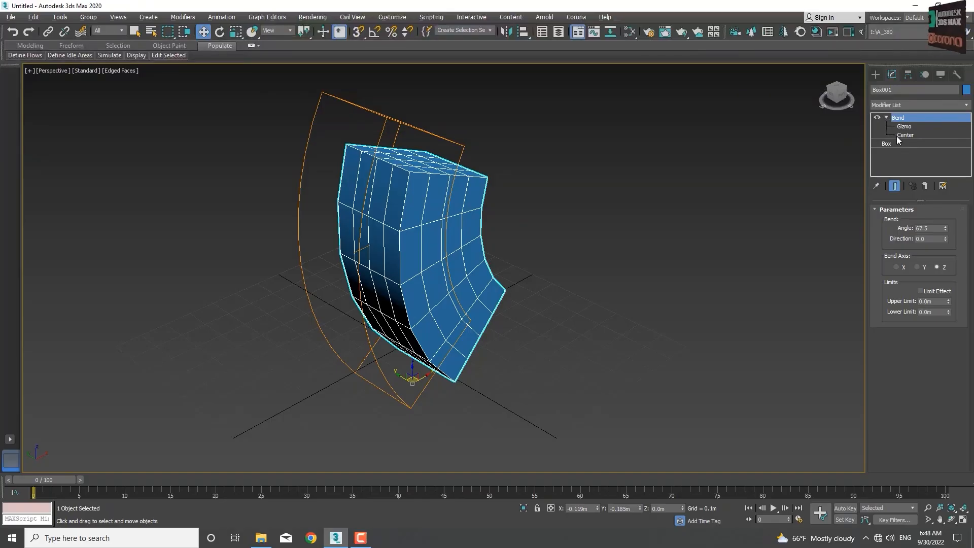
click(886, 117)
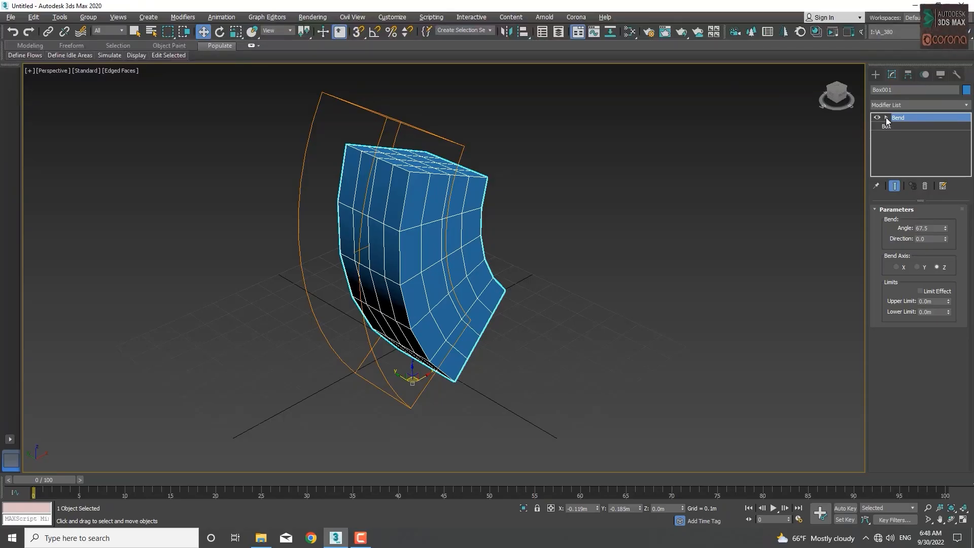
click(886, 118)
click(886, 118)
click(886, 118)
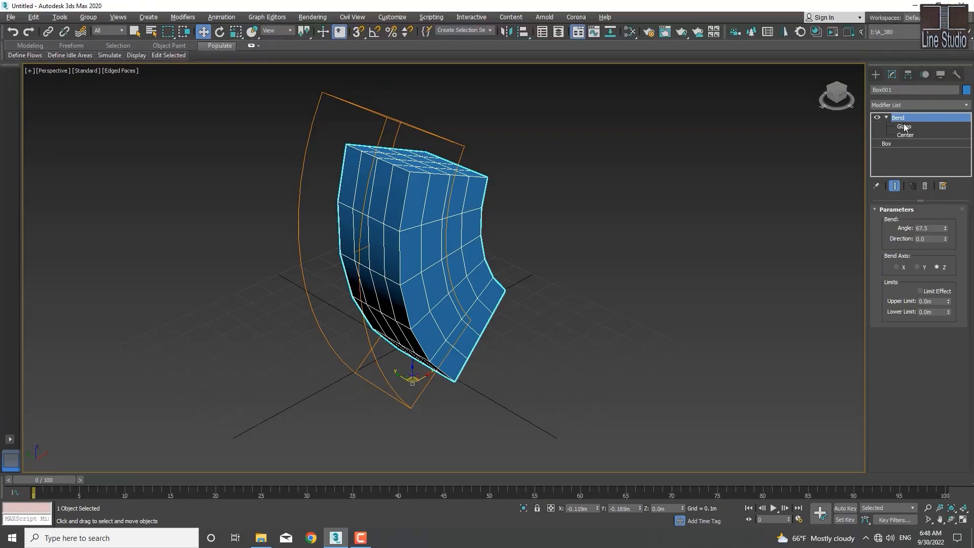
click(886, 118)
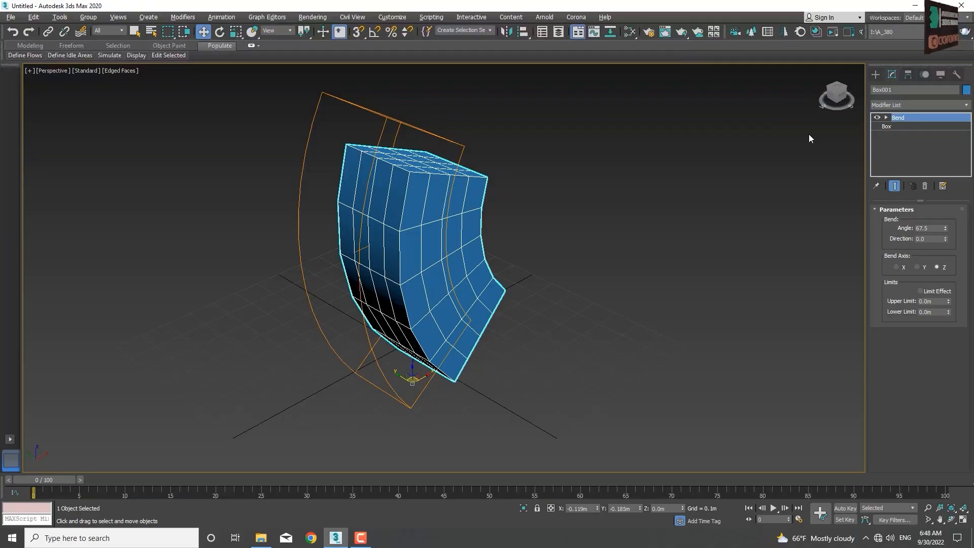
- Switch repeatedly between the Bend modifier's Gizmo and Center sub-object levels, finishing at the main Bend level
key(1)
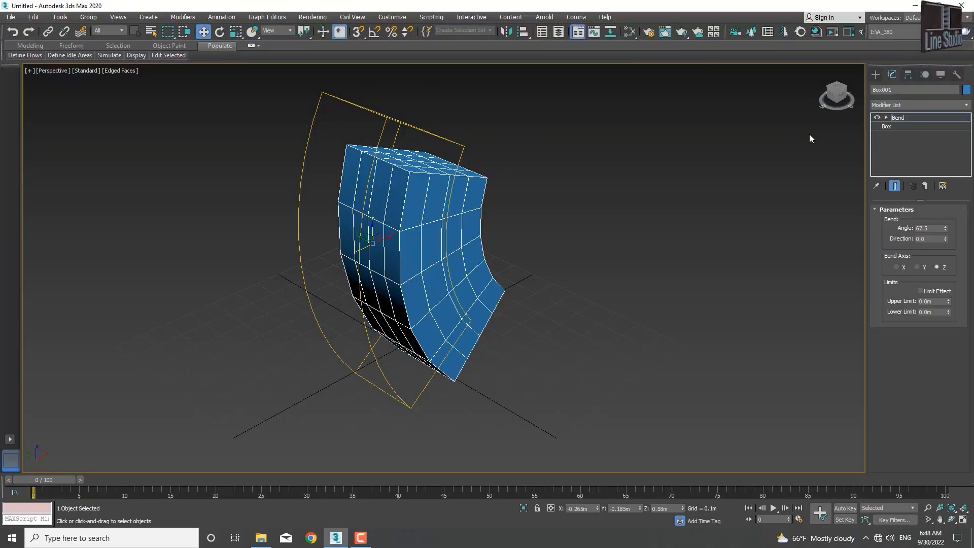
key(2)
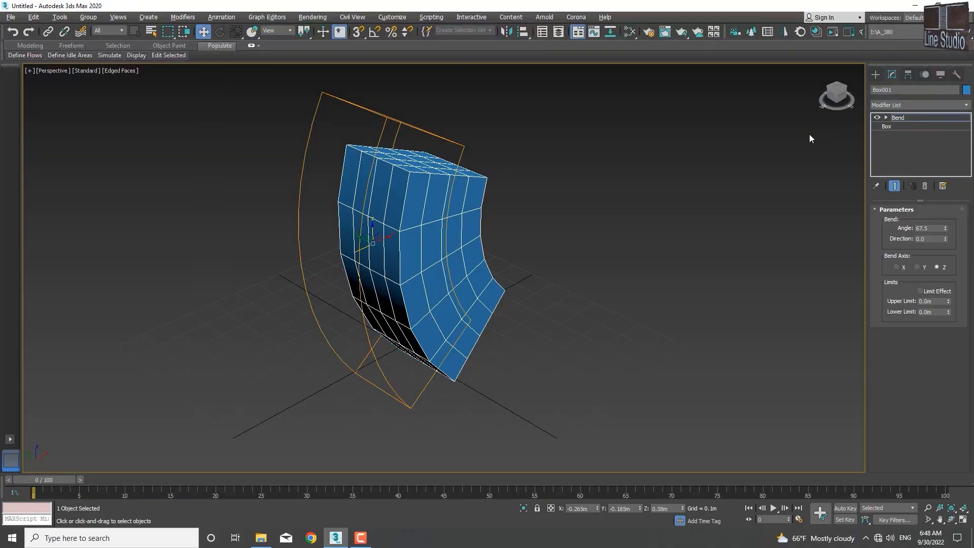
click(886, 118)
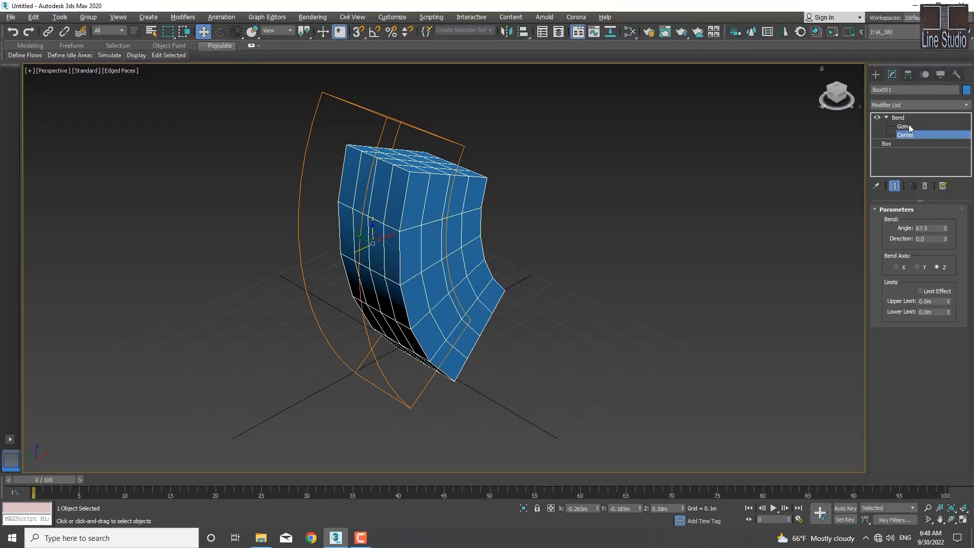
key(1)
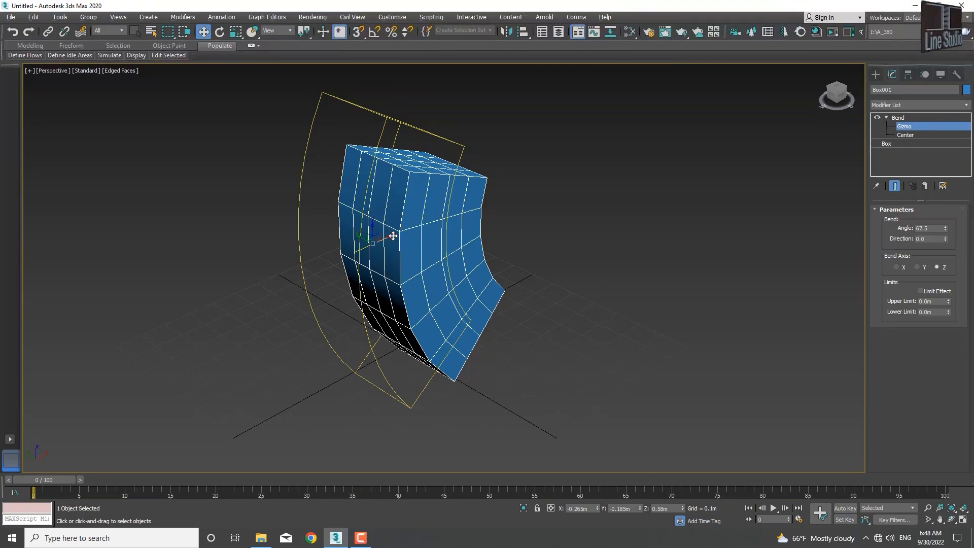
key(2)
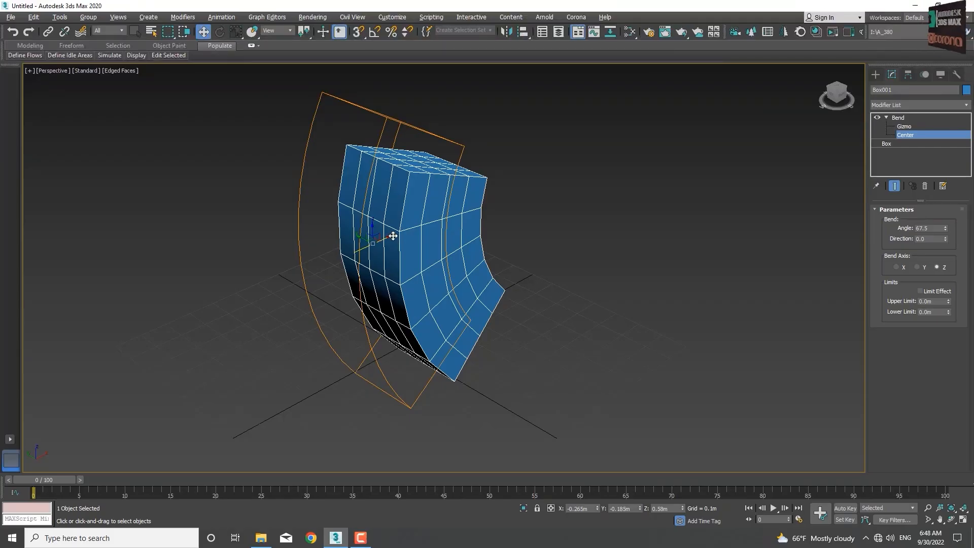
key(2)
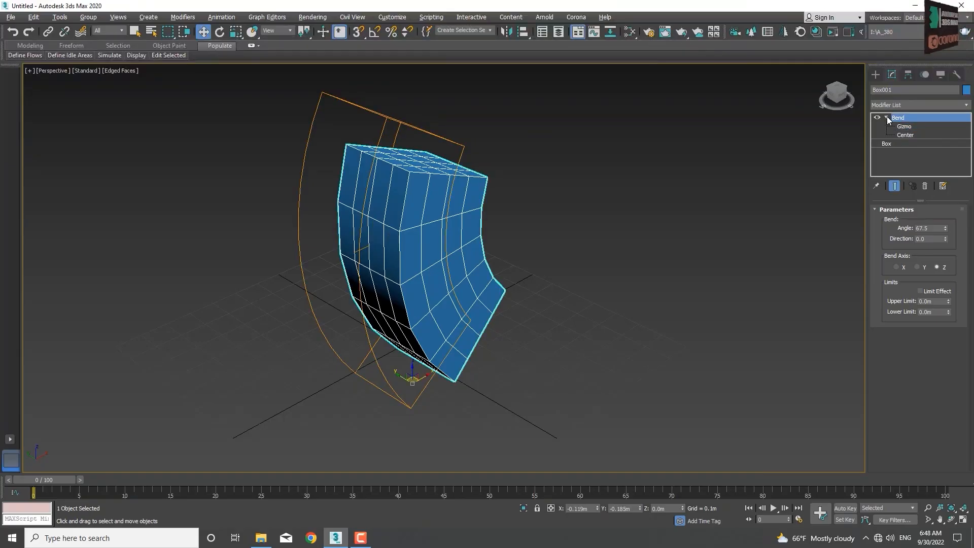
key(1)
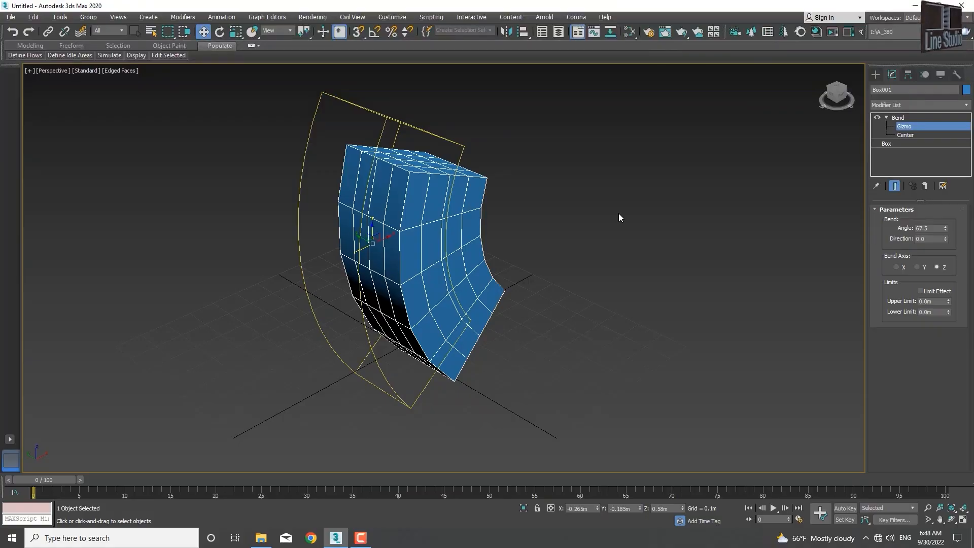
key(2)
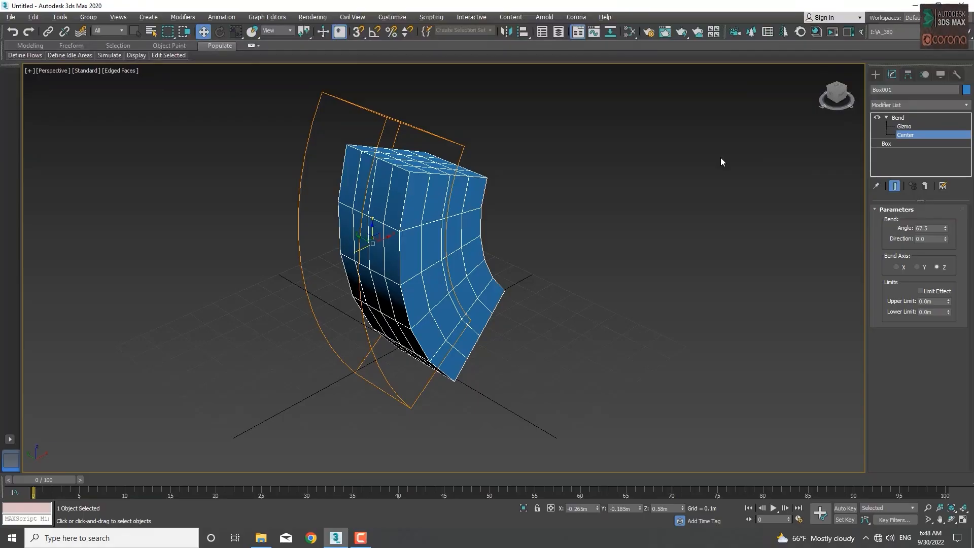
key(1)
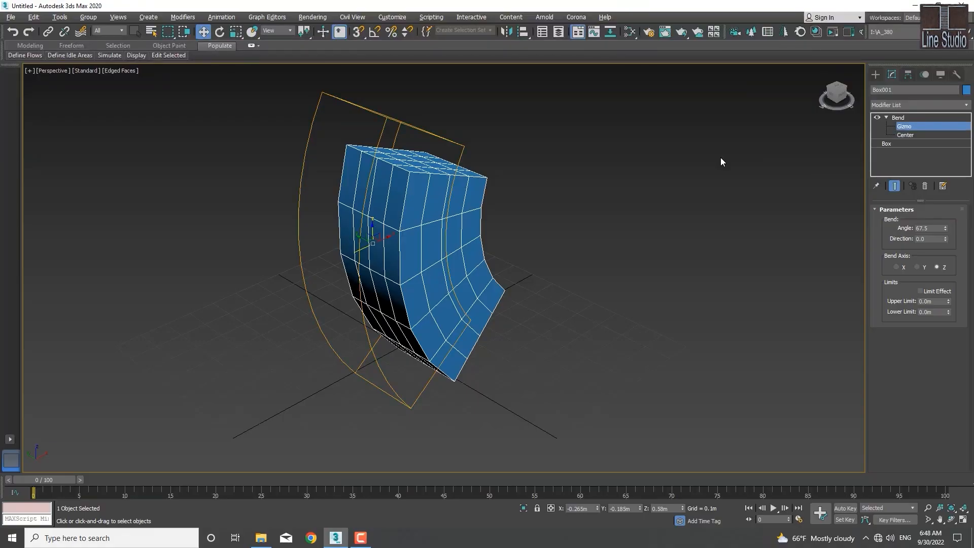
key(1)
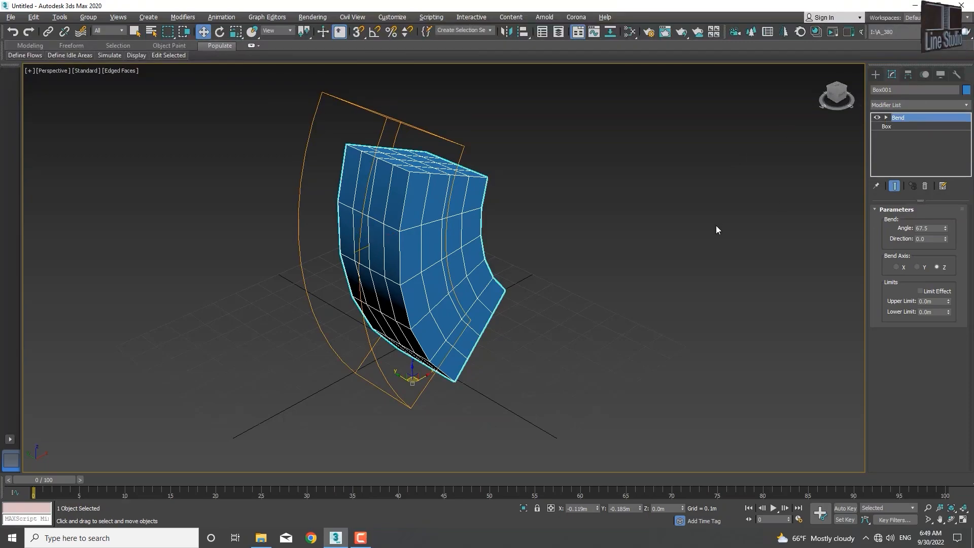
key(1)
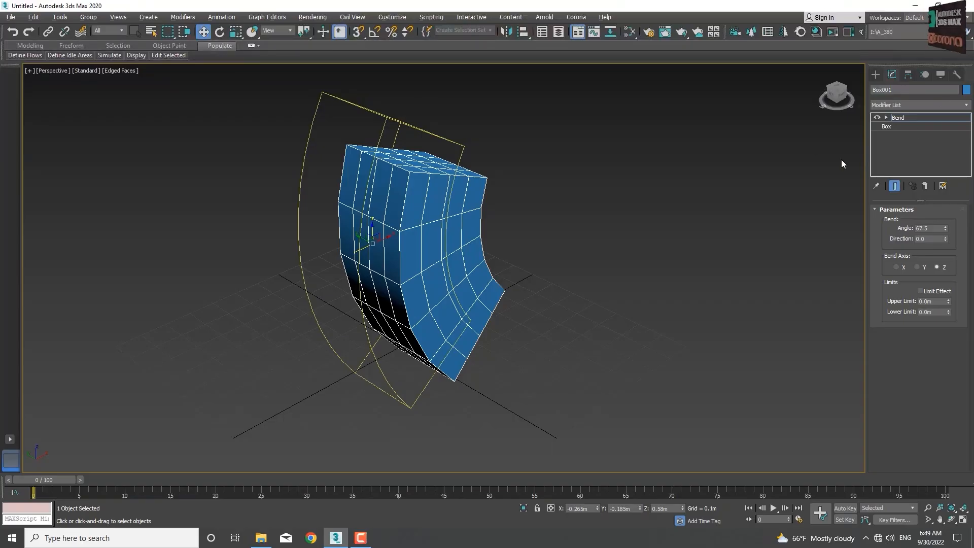
click(899, 118)
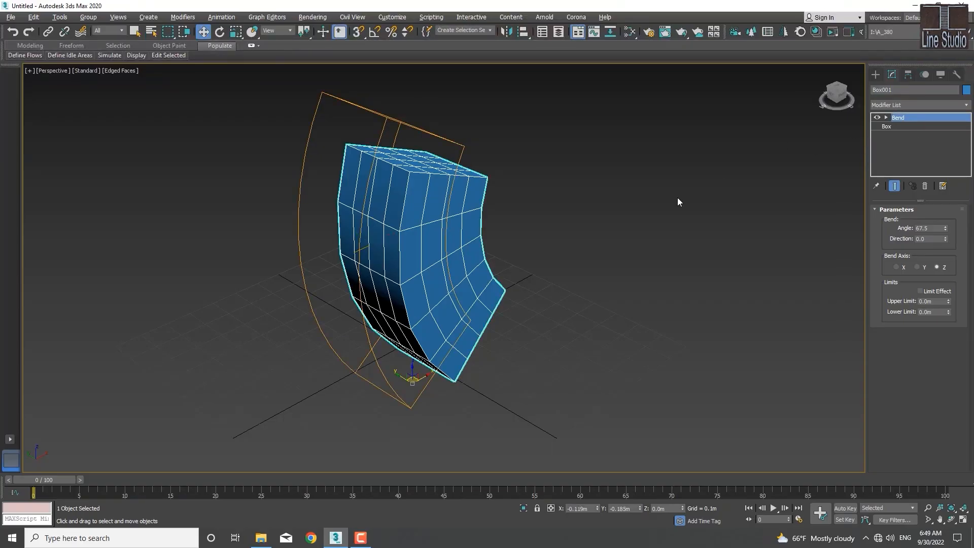
- Add a Noise modifier above the Bend modifier on the box
click(967, 107)
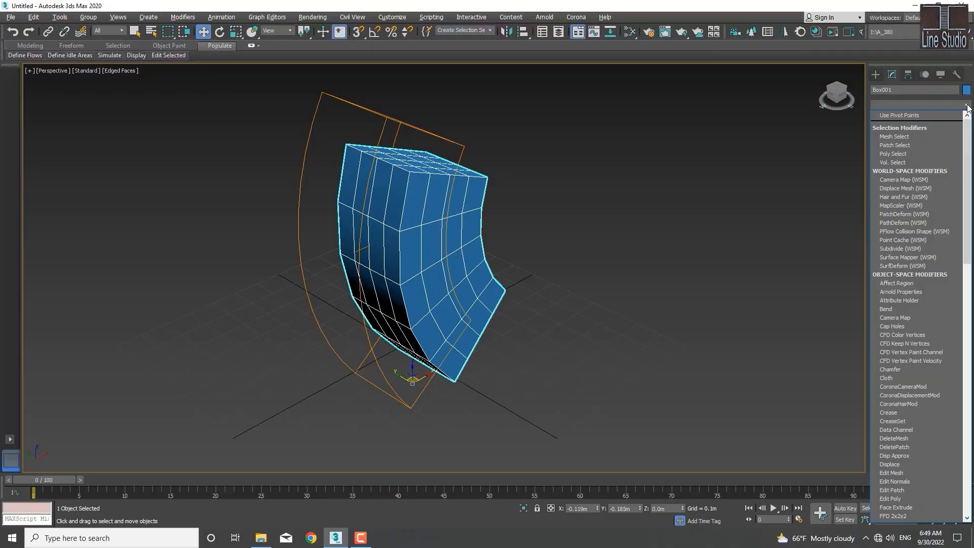
key(n)
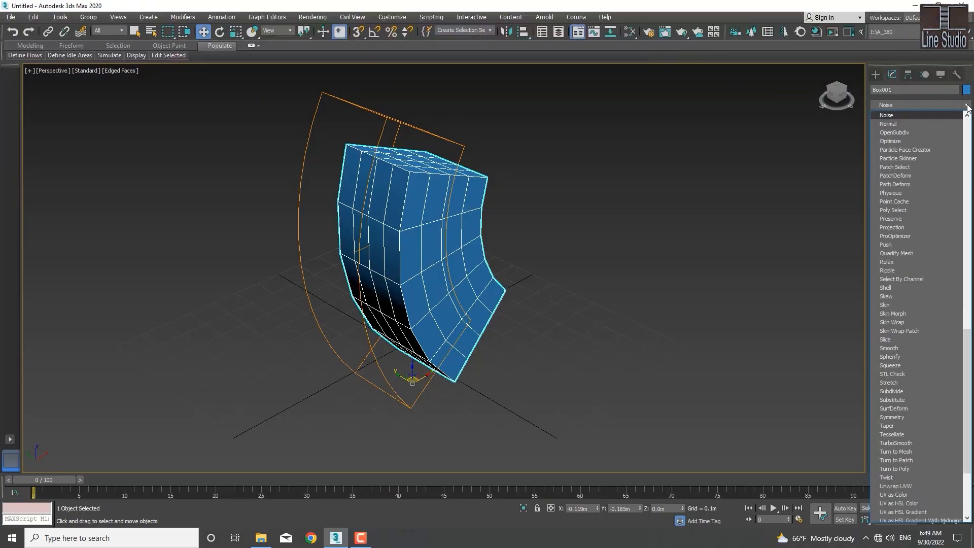
click(887, 115)
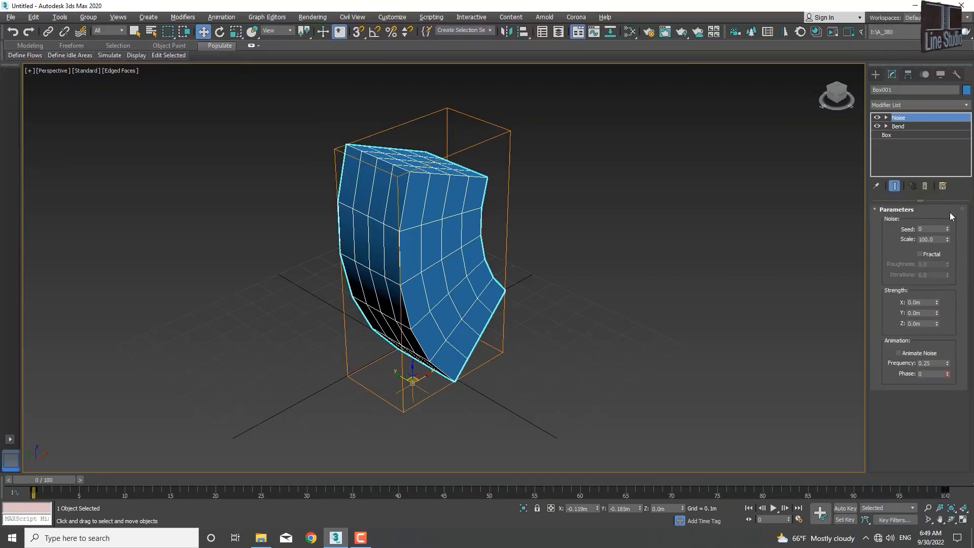
- Examine the Box, Bend and Noise levels of the stack and the Gizmo and Center sub-levels nested under Noise
click(894, 134)
click(909, 126)
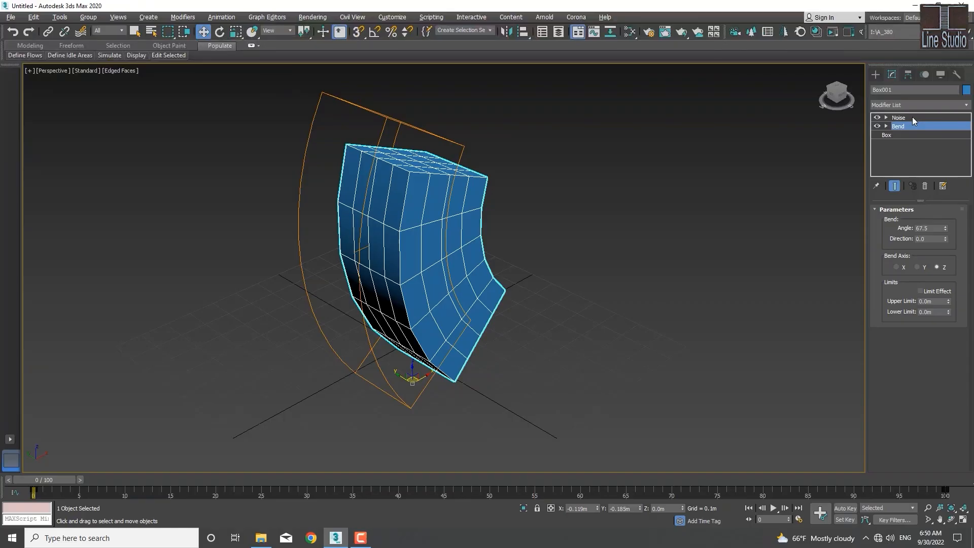
click(912, 117)
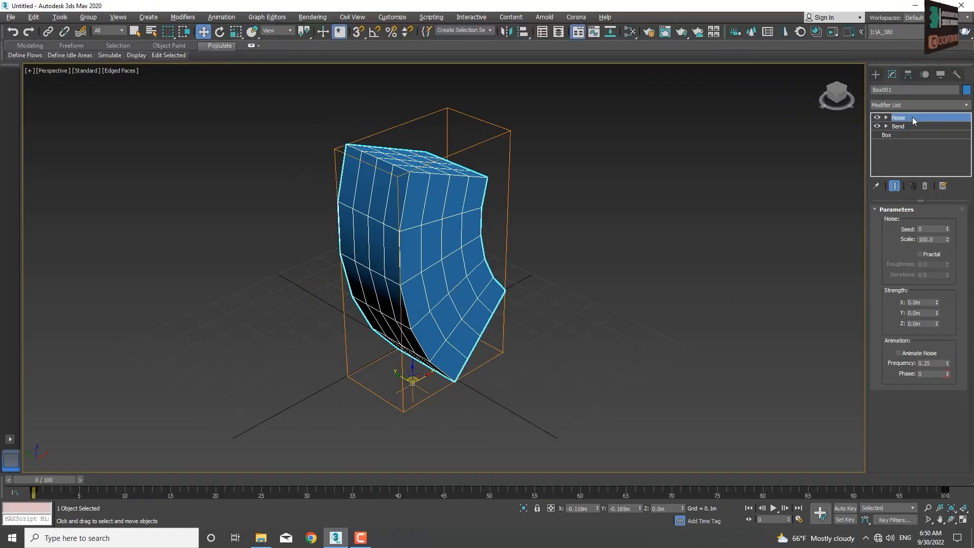
click(886, 118)
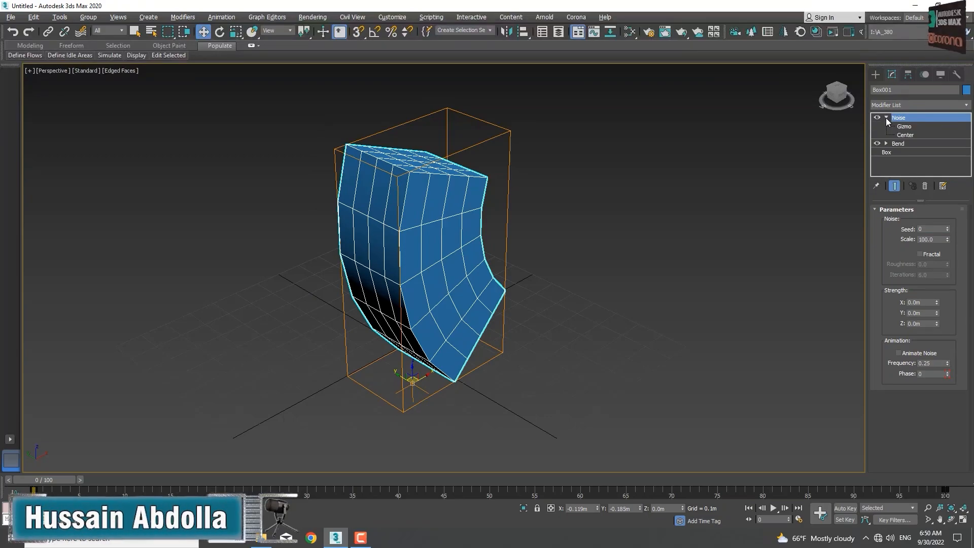
click(885, 118)
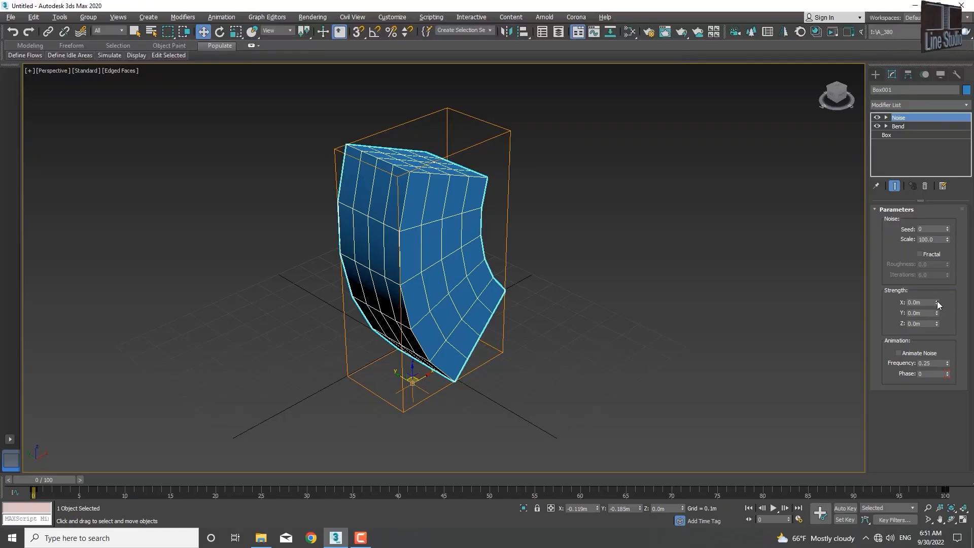
- Set the Noise strength to 1.0 m on each of the X, Y and Z axes
drag(936, 304, 897, 425)
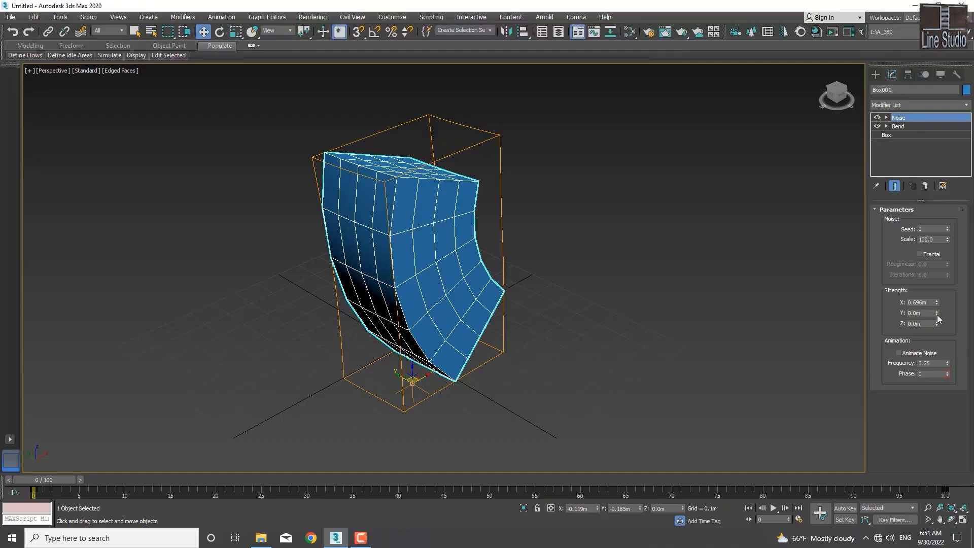
double_click(924, 303)
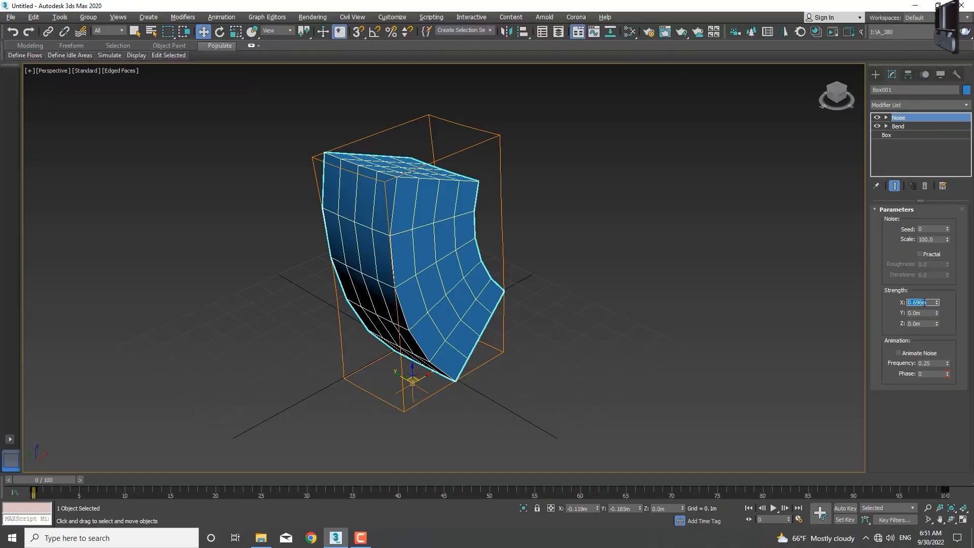
text(1)
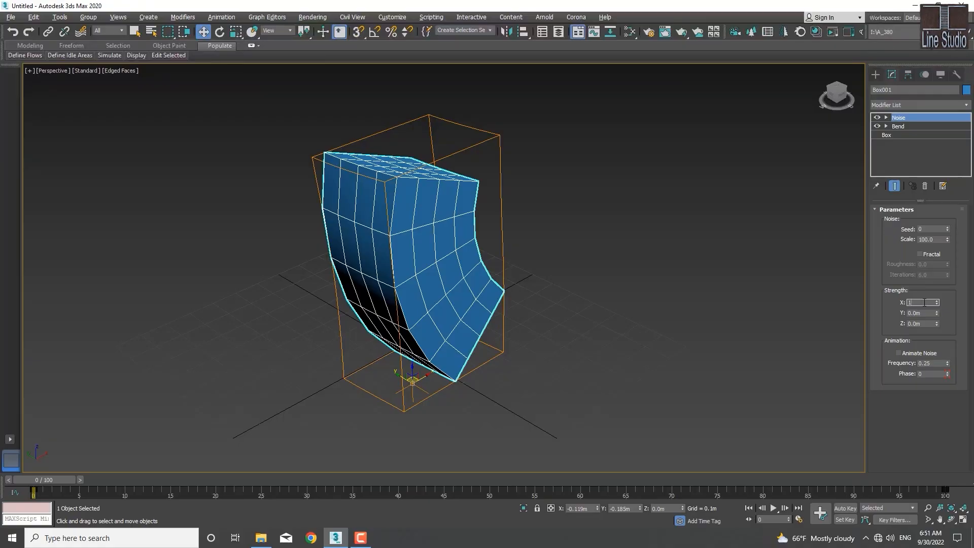
key(Return)
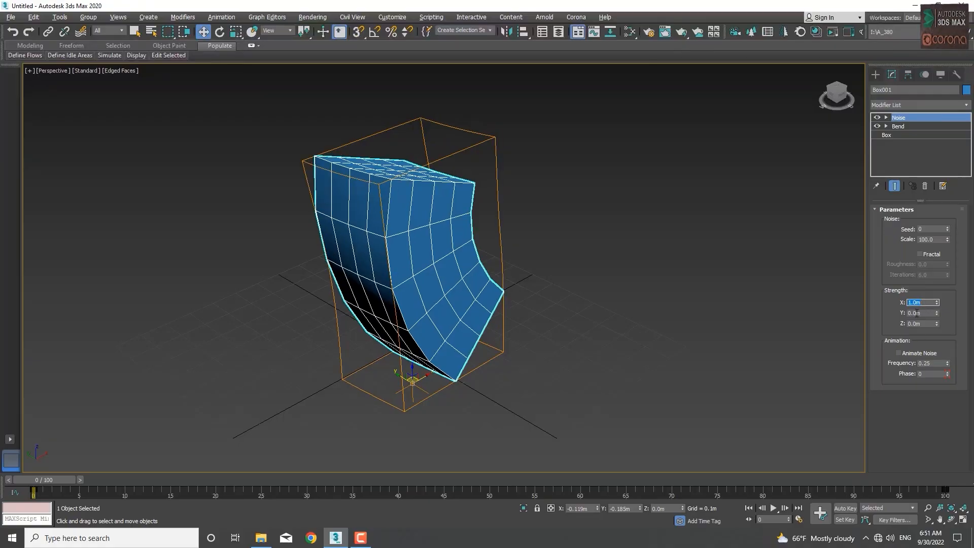
double_click(917, 313)
text(1)
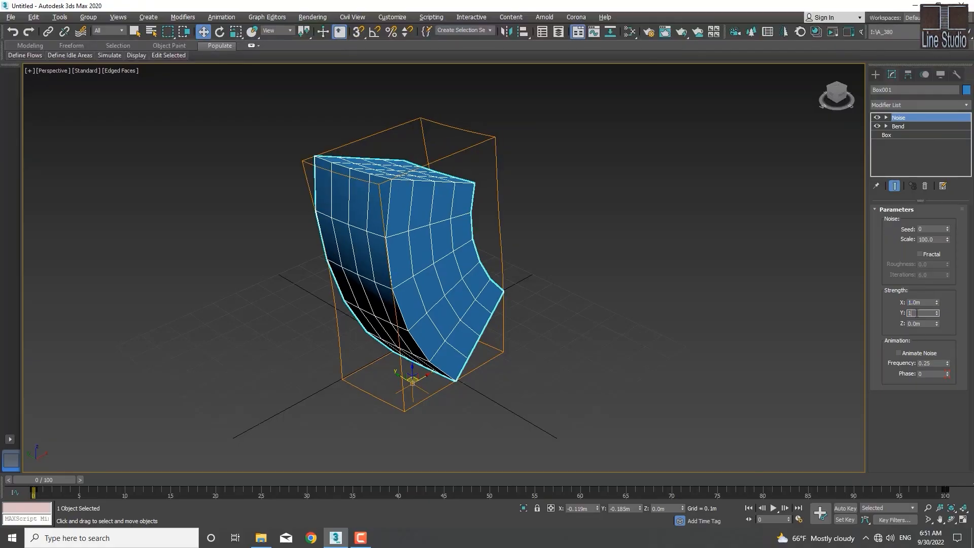
key(Return)
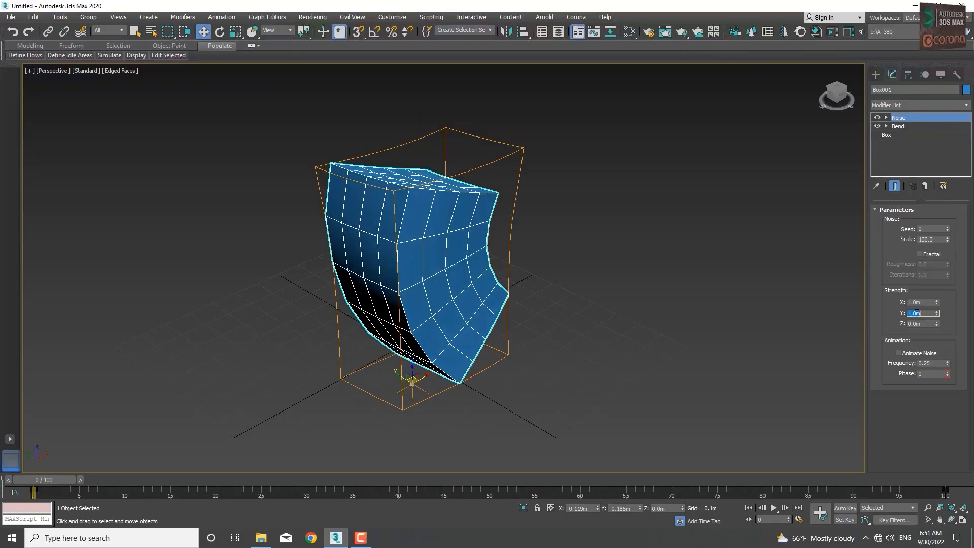
double_click(915, 324)
text(1)
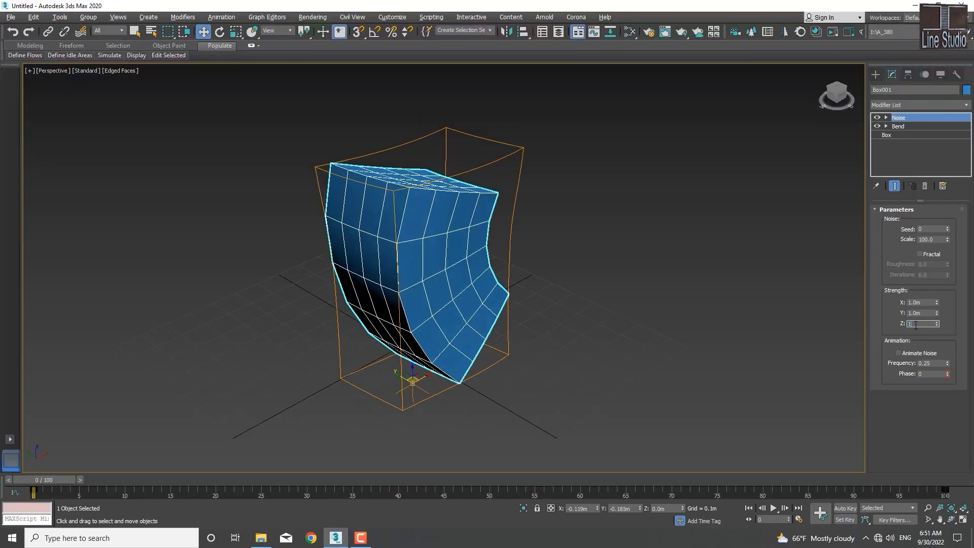
key(Return)
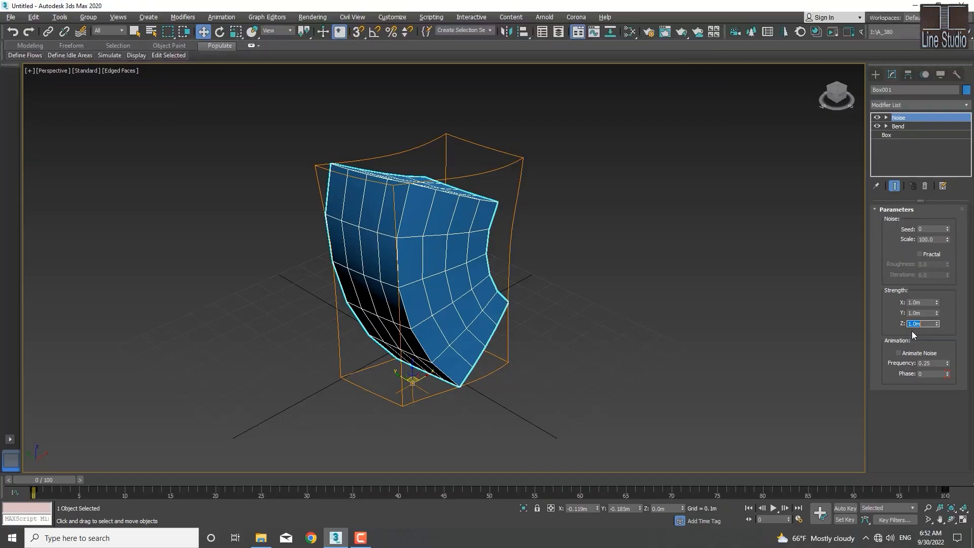
- Reduce the Noise scale to 54 and inspect the distorted box from another angle
drag(948, 240, 952, 264)
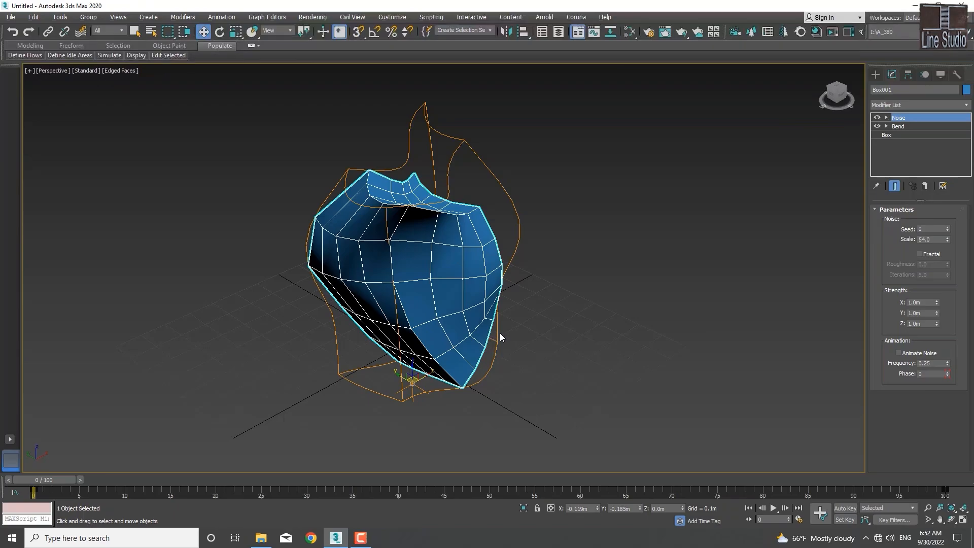
alt+middle_drag(514, 335, 457, 304)
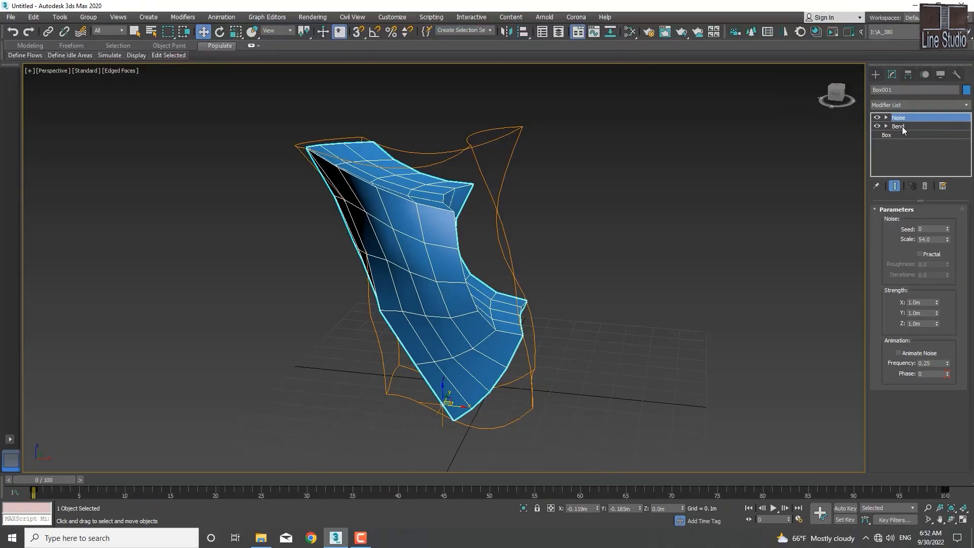
- Delete the whole box while its Bend level is active, and undo the deletion
click(902, 127)
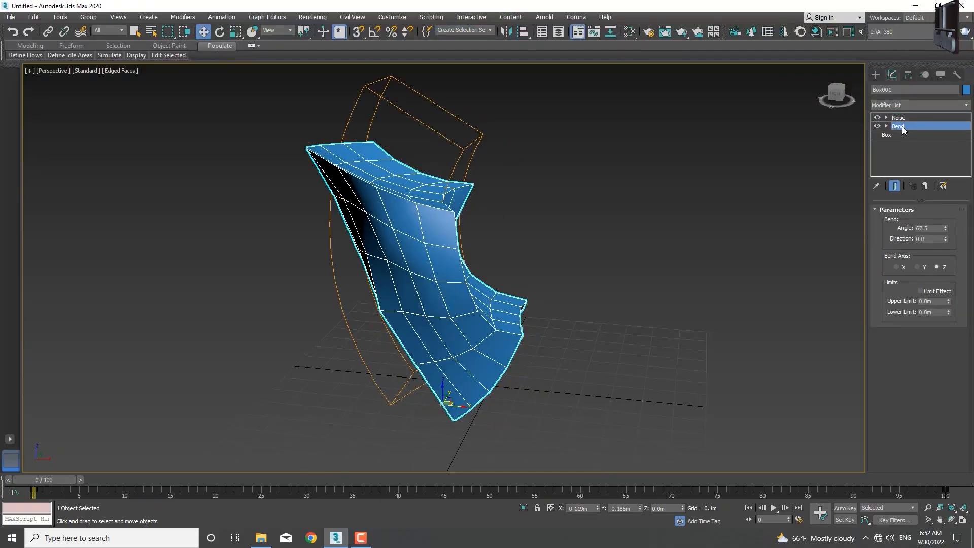
key(Delete)
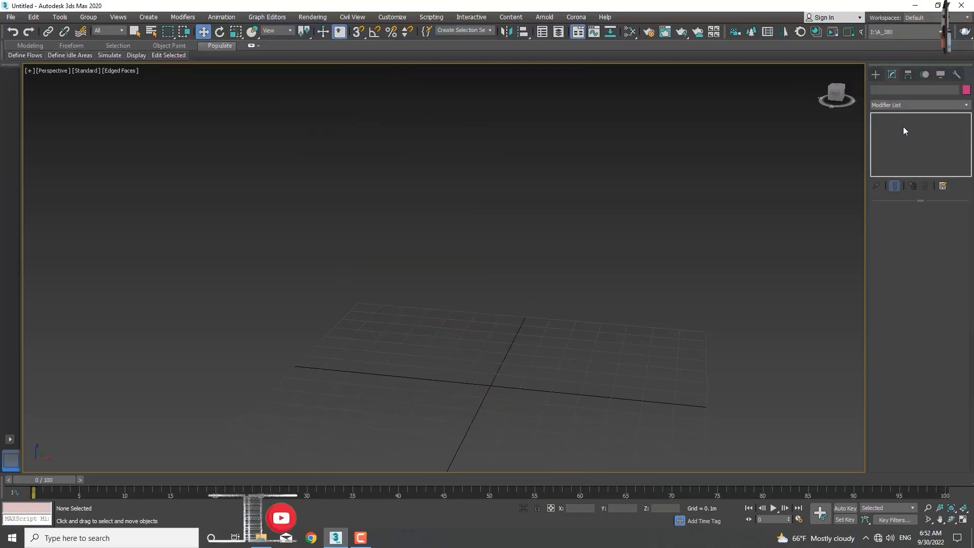
key(ctrl+z)
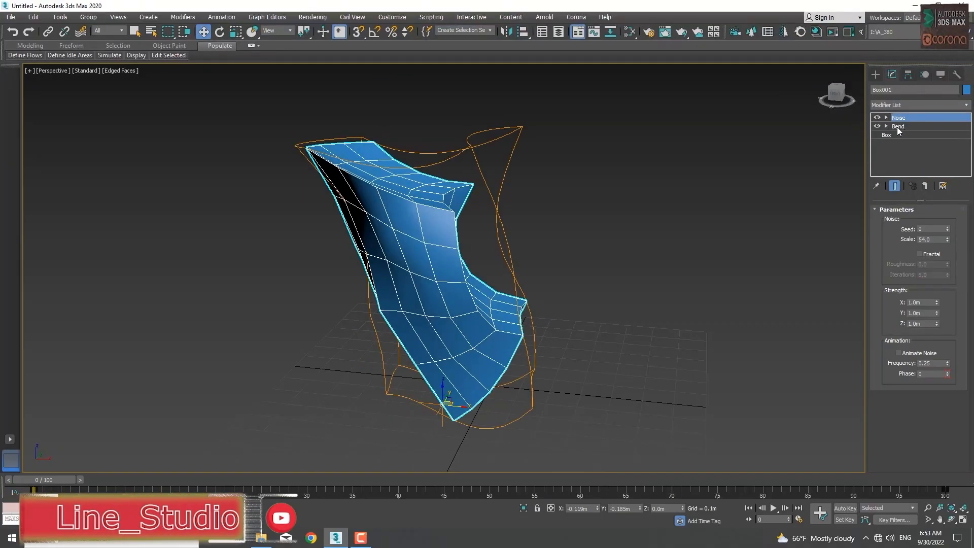
- Switch off the effect of the Bend modifier beneath Noise while keeping it in the stack
click(897, 127)
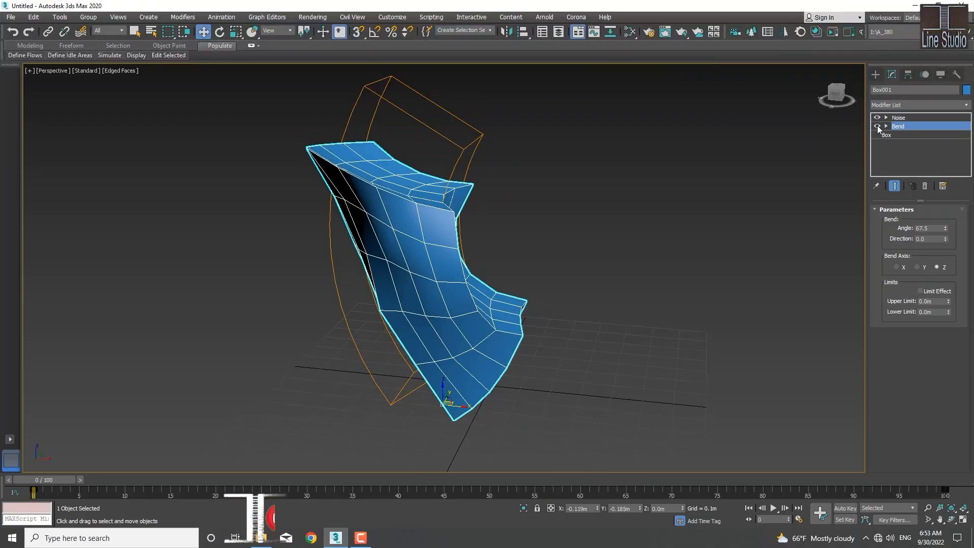
click(877, 126)
scroll(549, 356, down, 5)
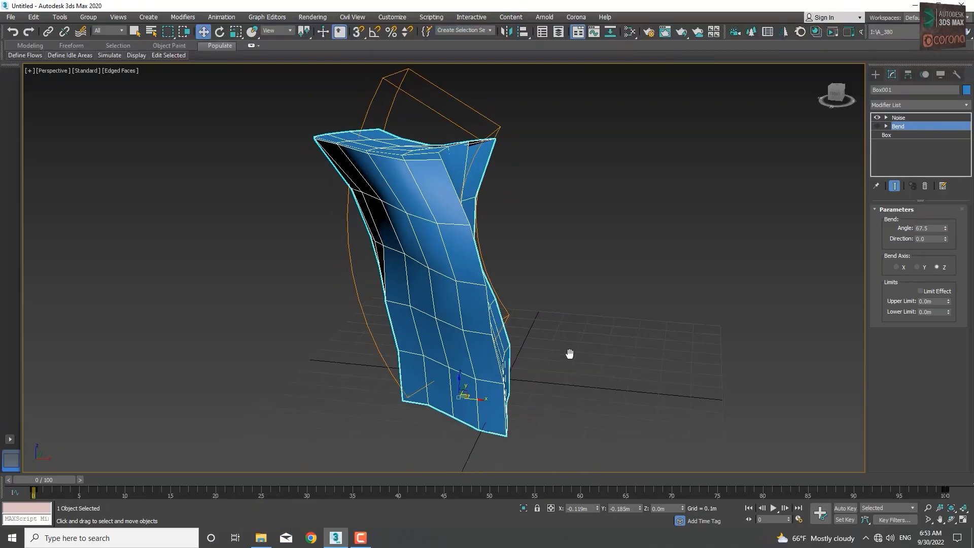
alt+middle_drag(564, 324, 525, 361)
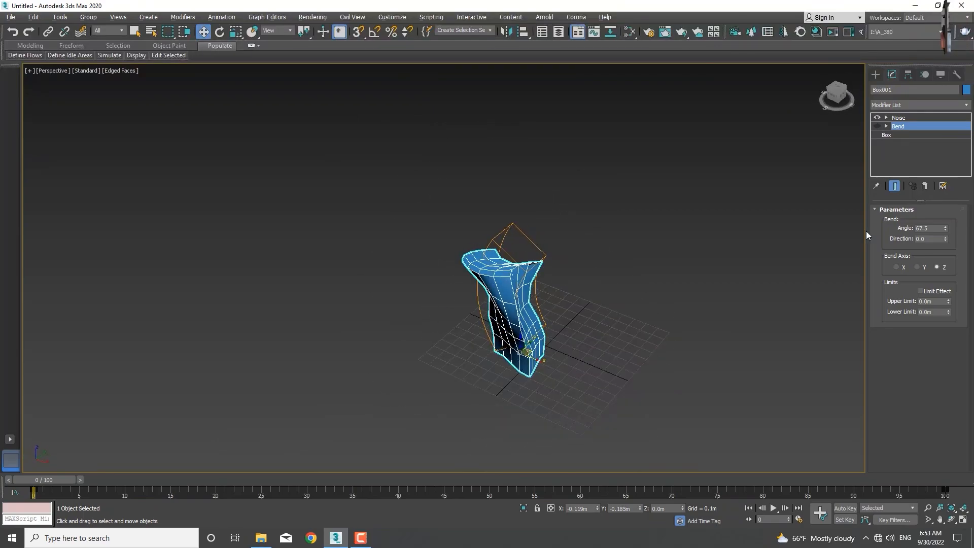
- Add a second Bend modifier directly above the disabled Bend and set its angle to 78
click(966, 105)
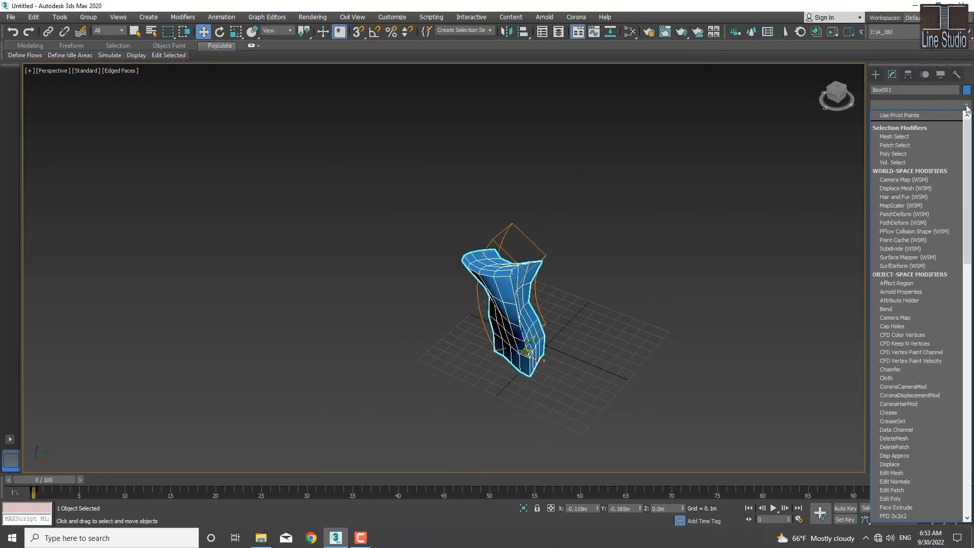
scroll(944, 127, down, 5)
click(892, 136)
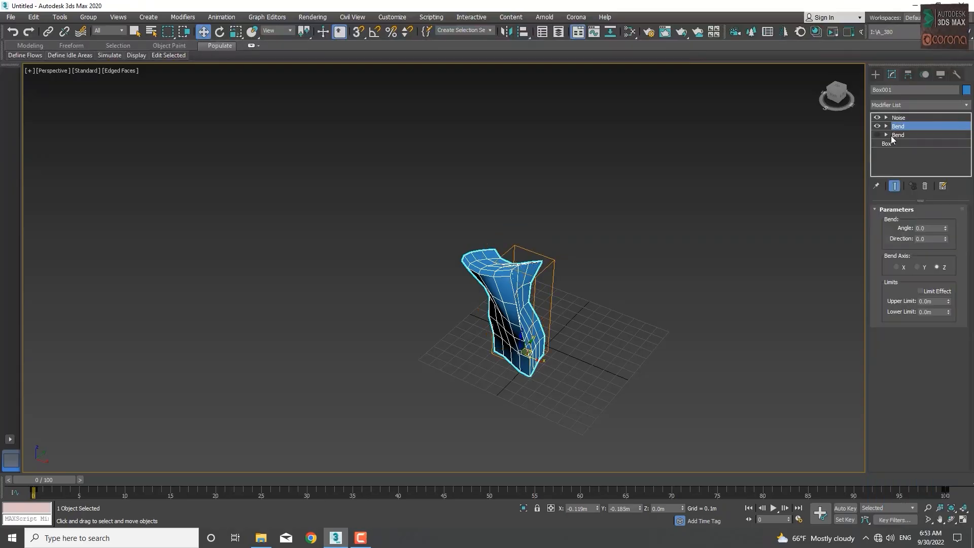
drag(945, 230, 932, 147)
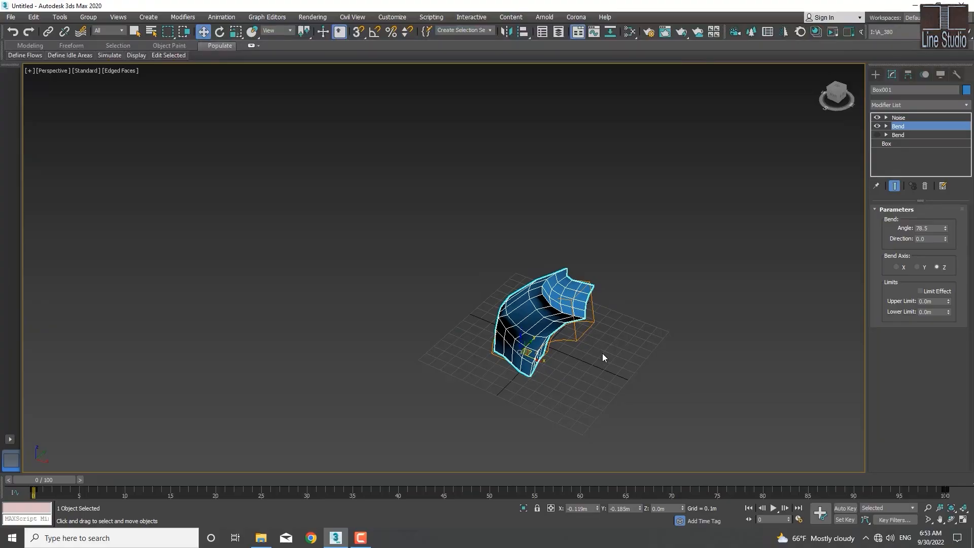
mouse_move(566, 335)
alt+middle_down()
mouse_move(463, 341)
mouse_move(525, 322)
mouse_move(583, 331)
alt+middle_up()
drag(946, 228, 895, 217)
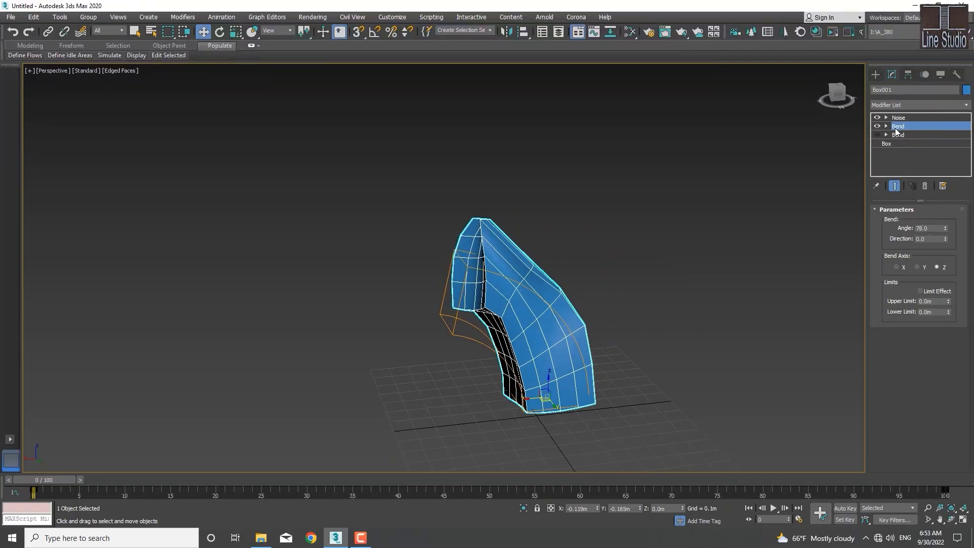
- Move the second Bend modifier above Noise in the stack and inspect the reshaped box from several sides
drag(896, 131, 898, 119)
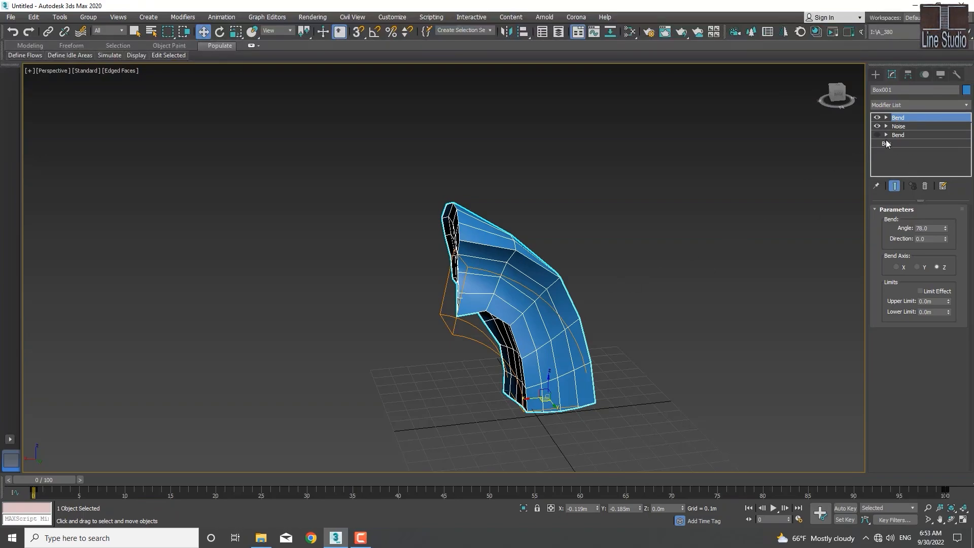
alt+middle_drag(569, 373, 720, 355)
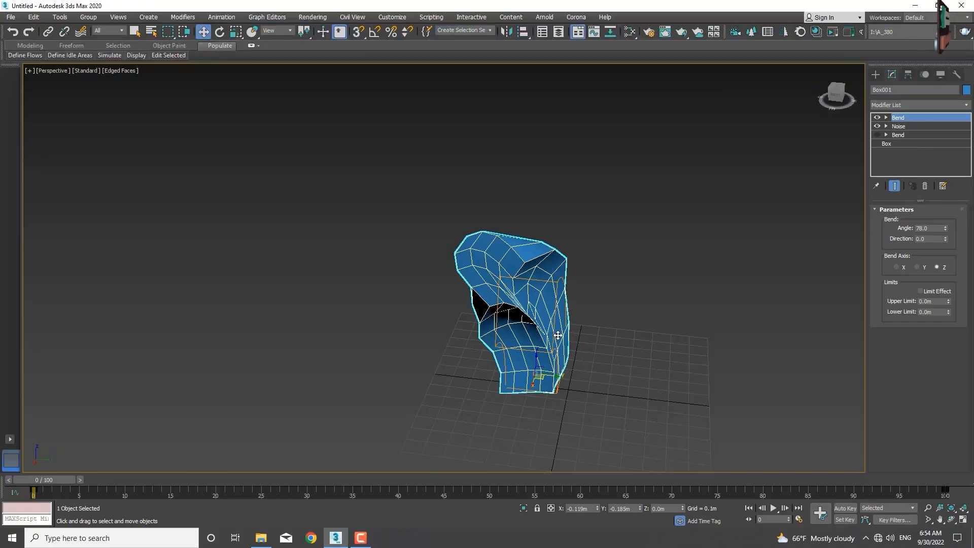
alt+middle_drag(555, 327, 468, 312)
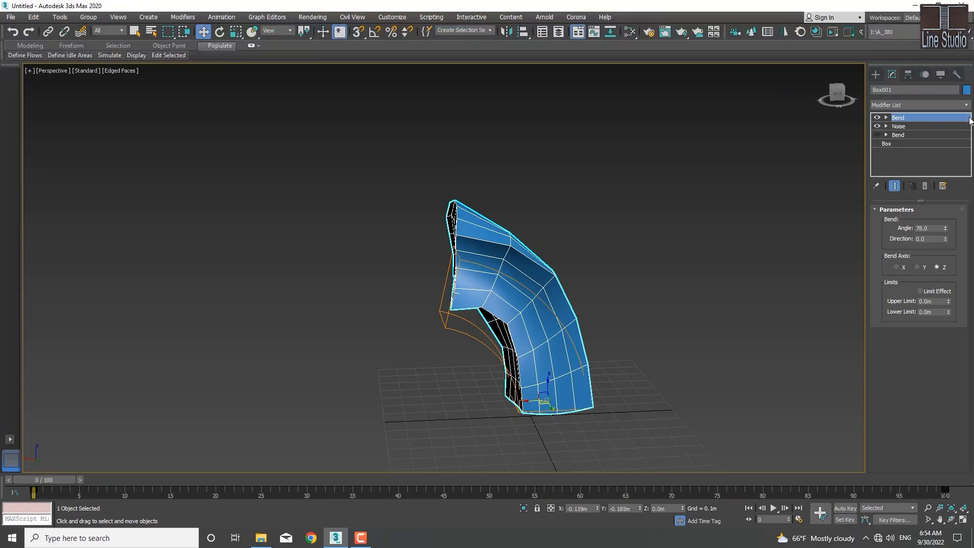
- Add a Lattice modifier on top of the stack and limit its geometry to Joints Only from Vertices
click(954, 105)
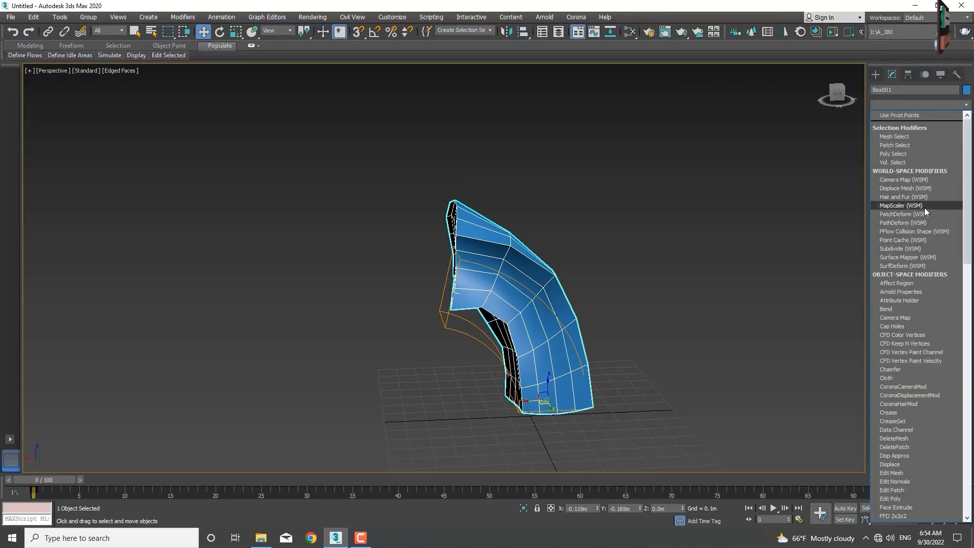
scroll(924, 208, down, 15)
click(897, 116)
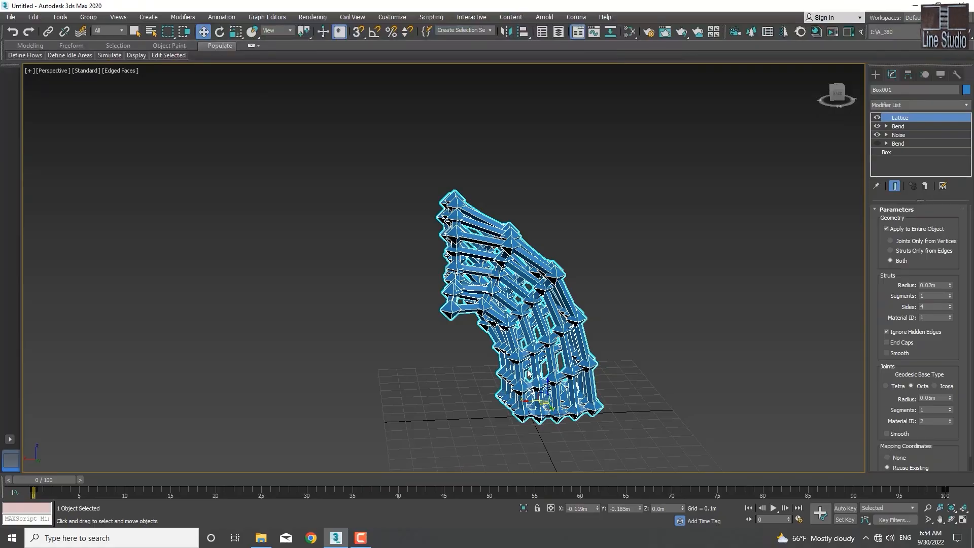
mouse_move(528, 373)
alt+middle_down()
mouse_move(609, 309)
mouse_move(604, 287)
mouse_move(534, 351)
mouse_move(608, 387)
mouse_move(632, 348)
mouse_move(597, 342)
mouse_move(530, 300)
mouse_move(555, 340)
mouse_move(499, 406)
mouse_move(501, 362)
mouse_move(523, 364)
alt+middle_up()
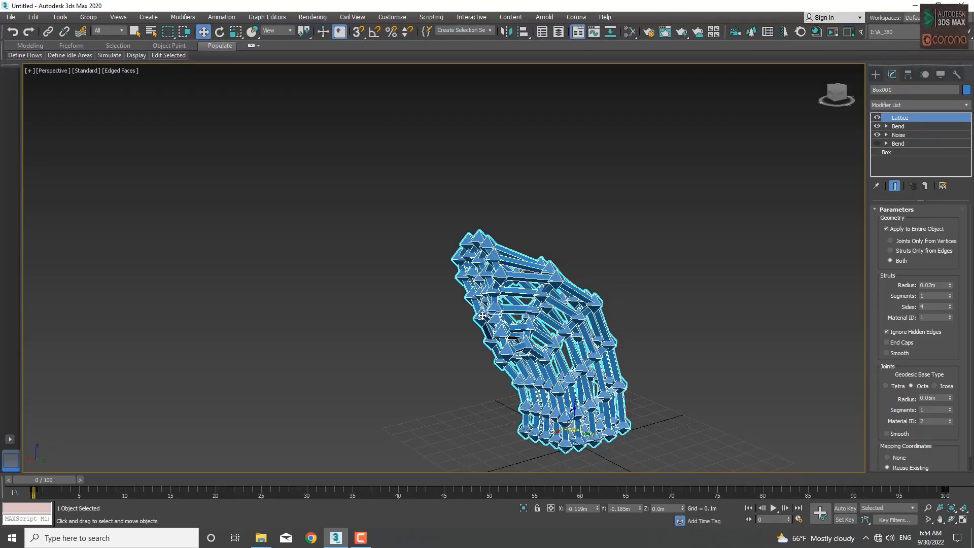
scroll(609, 427, up, 5)
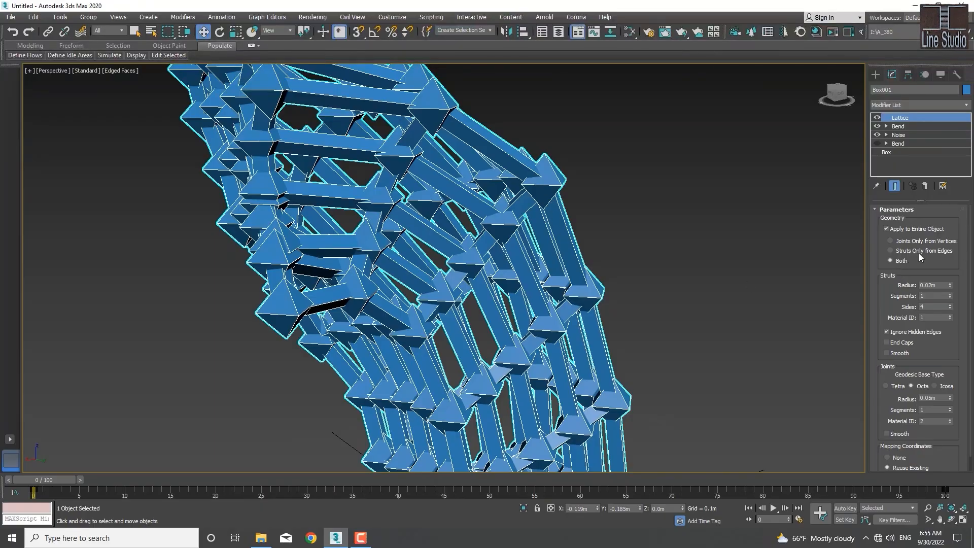
click(891, 241)
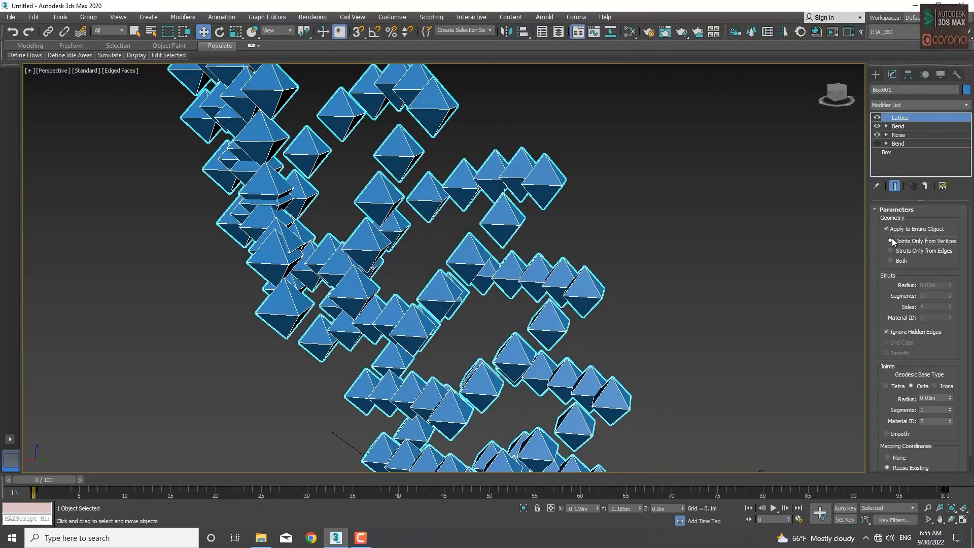
- Try Struts Only from Edges for the Lattice geometry and settle on Both
scroll(491, 304, down, 6)
scroll(491, 305, up, 5)
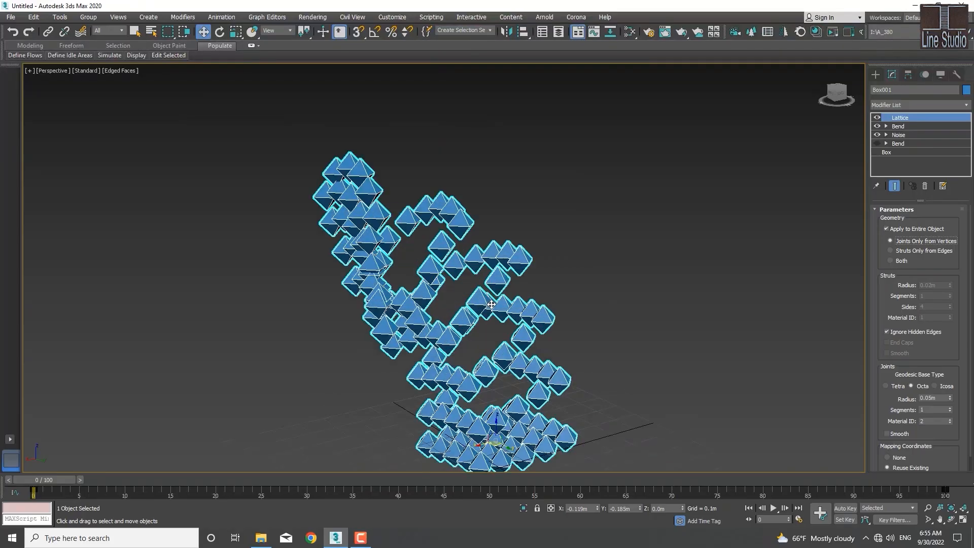
click(900, 250)
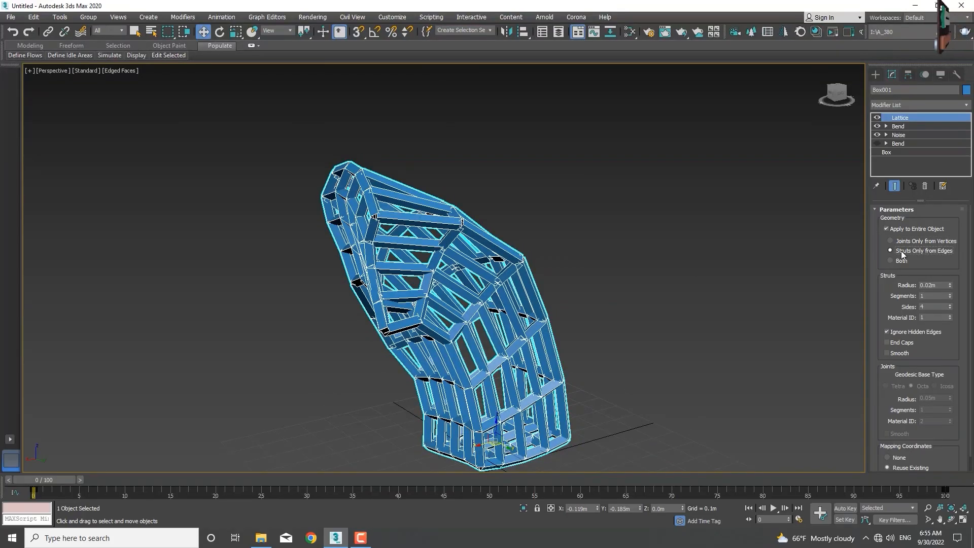
click(898, 261)
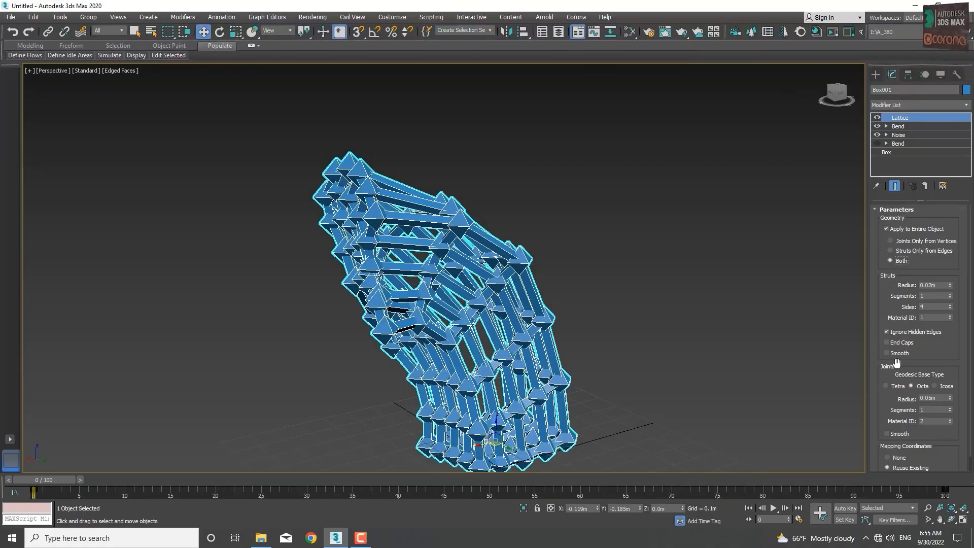
- Try the Icosa base type for the lattice joints and settle on Tetra
drag(881, 397, 881, 296)
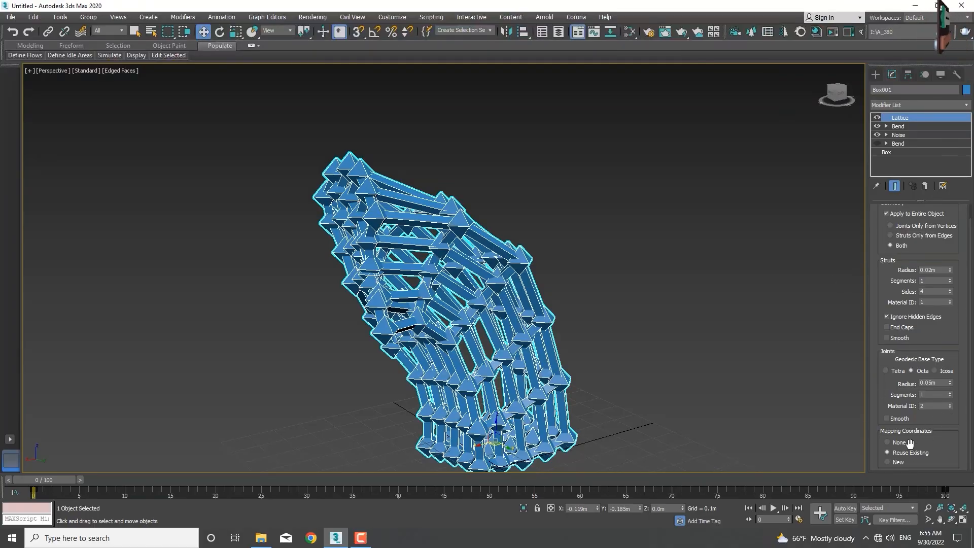
click(936, 370)
click(892, 371)
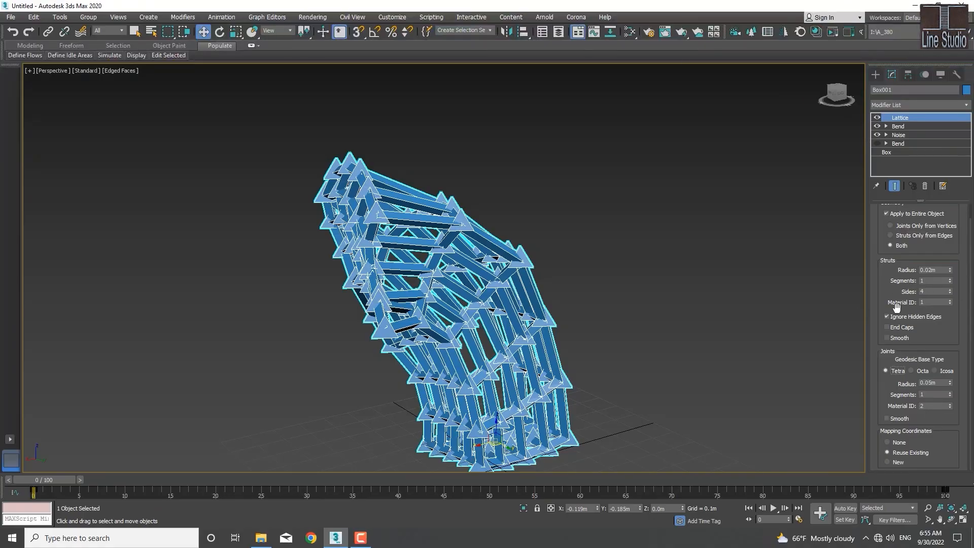
scroll(935, 349, up, 1)
scroll(934, 349, up, 2)
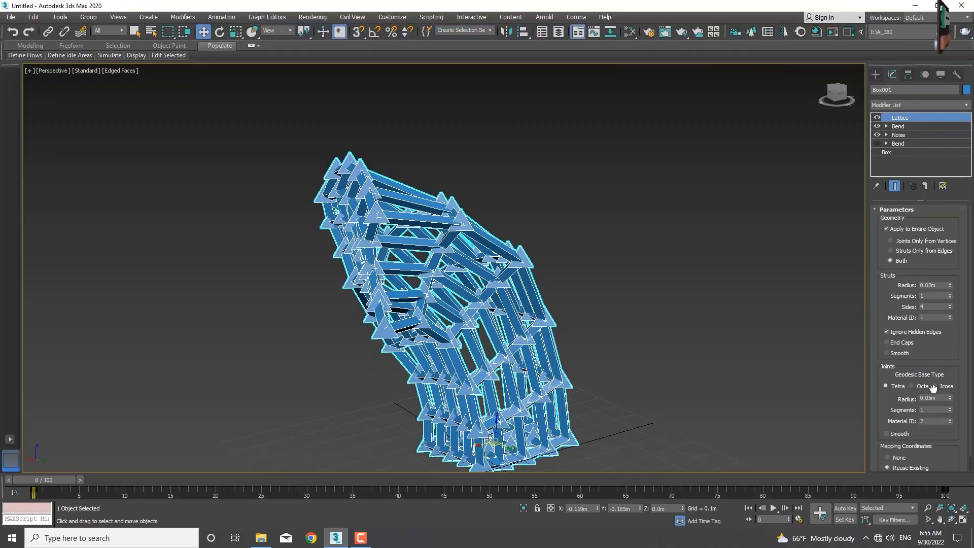
- Raise the lattice struts' segments to 5 and reduce them to 2
mouse_move(934, 267)
mouse_down()
mouse_move(934, 233)
mouse_move(936, 276)
mouse_up()
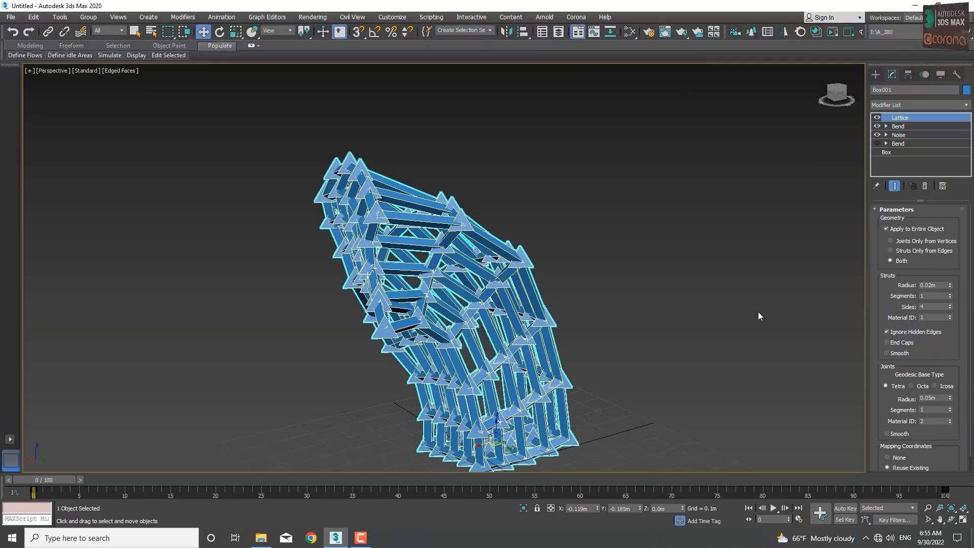
mouse_move(940, 324)
mouse_down()
mouse_move(939, 254)
mouse_move(939, 368)
mouse_move(935, 320)
mouse_up()
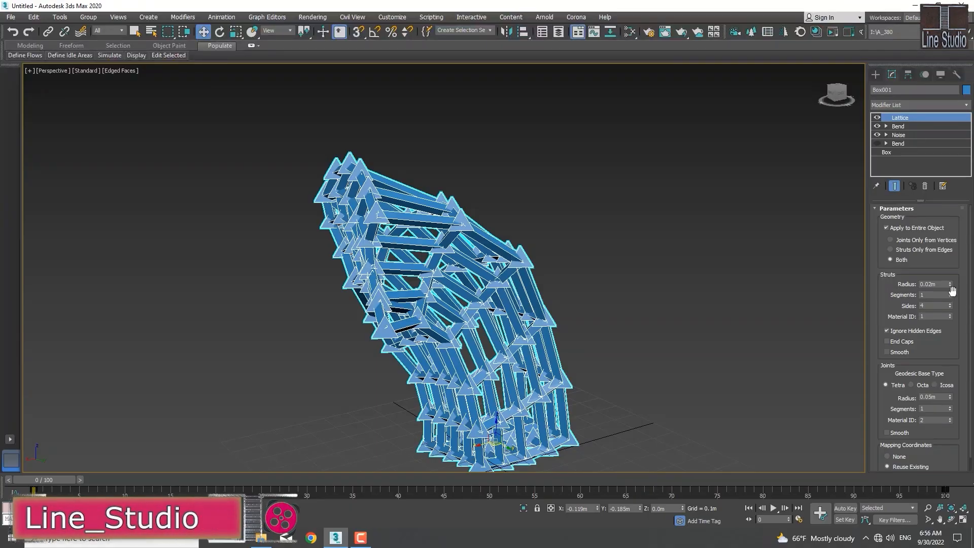
drag(954, 287, 954, 290)
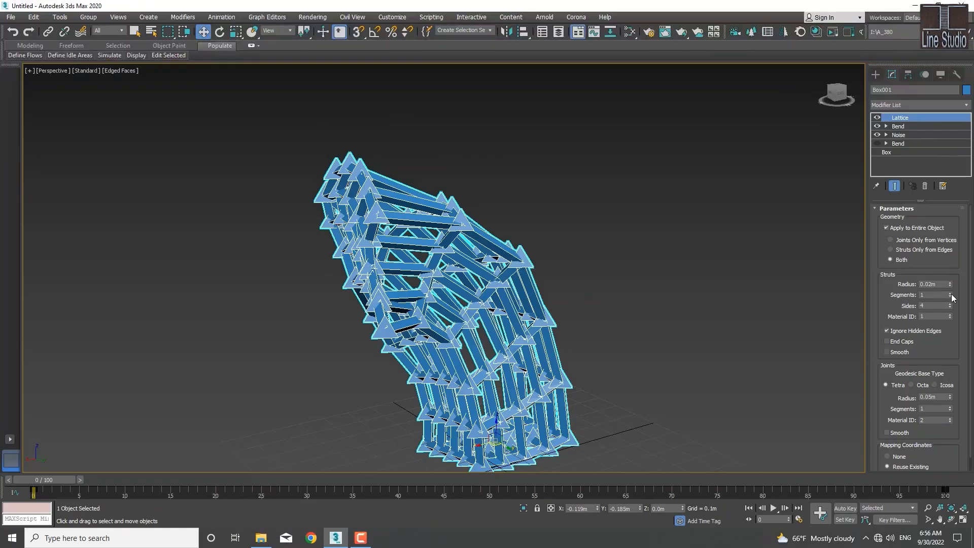
click(950, 293)
click(951, 293)
click(951, 293)
click(951, 293)
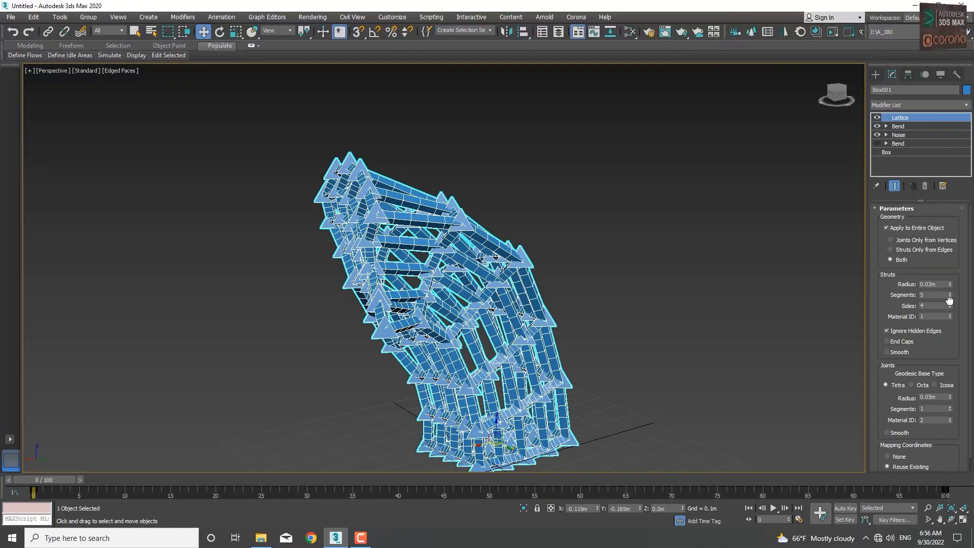
click(951, 297)
click(951, 297)
click(950, 297)
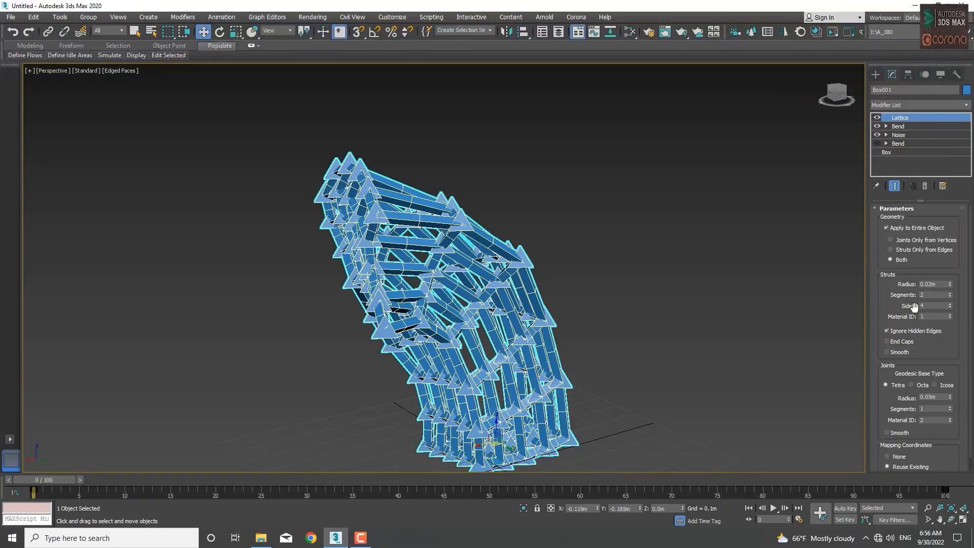
- Try different side counts for the lattice struts and leave Sides at 5
click(950, 308)
click(950, 304)
click(951, 304)
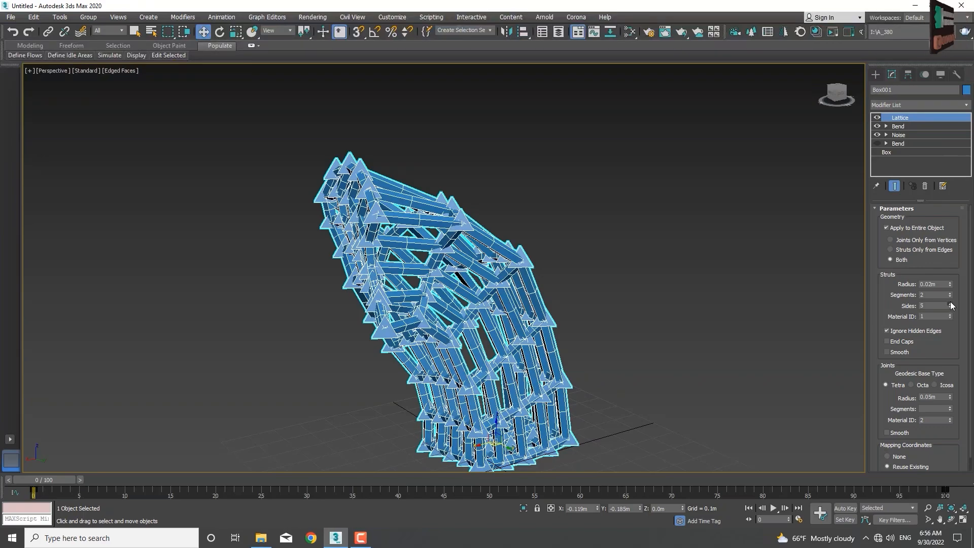
click(950, 304)
click(951, 304)
click(951, 308)
click(951, 307)
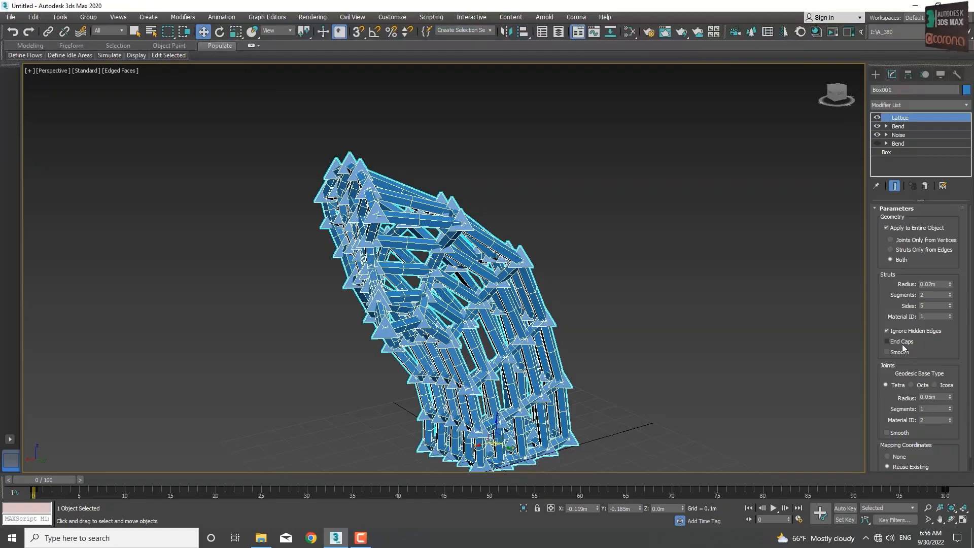
- Compare the struts with Ignore Hidden Edges switched off and on, leaving the option enabled
click(887, 332)
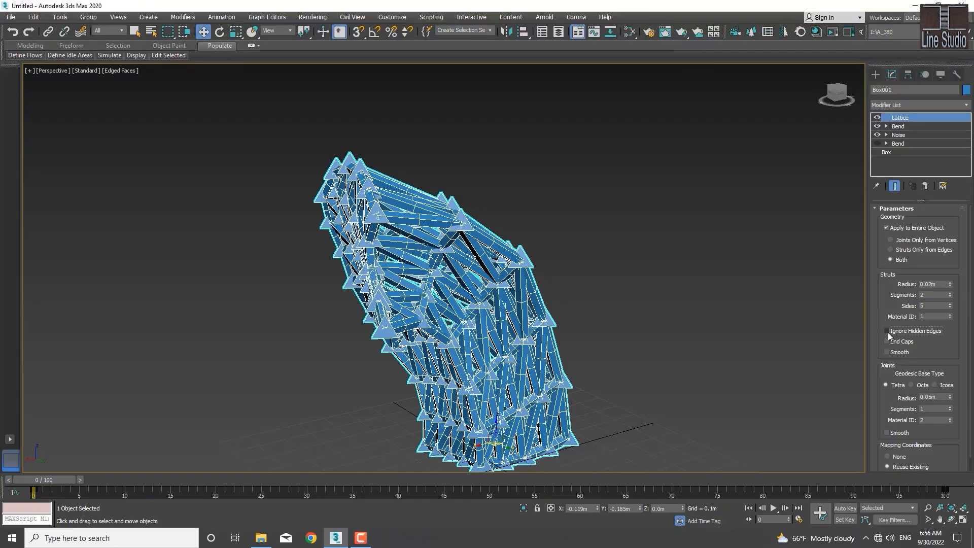
click(887, 331)
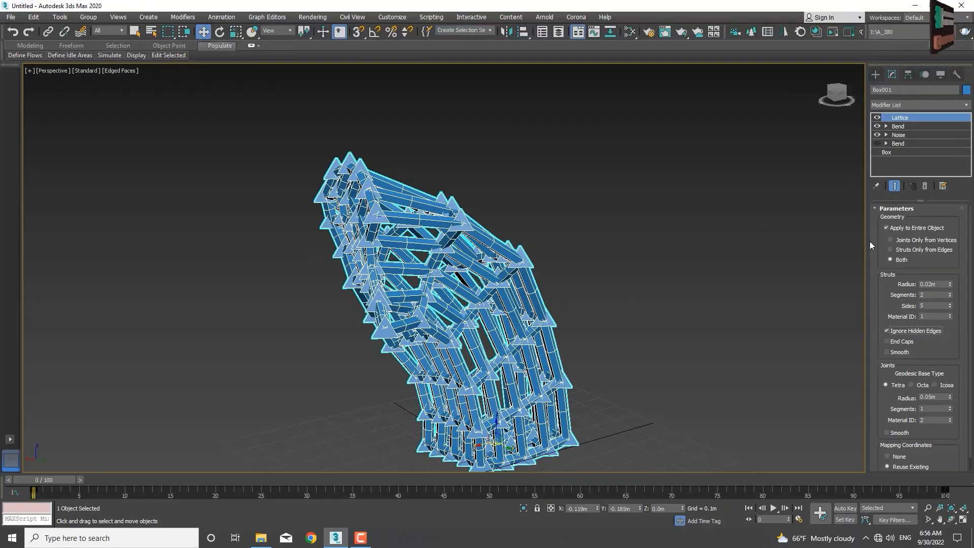
click(887, 331)
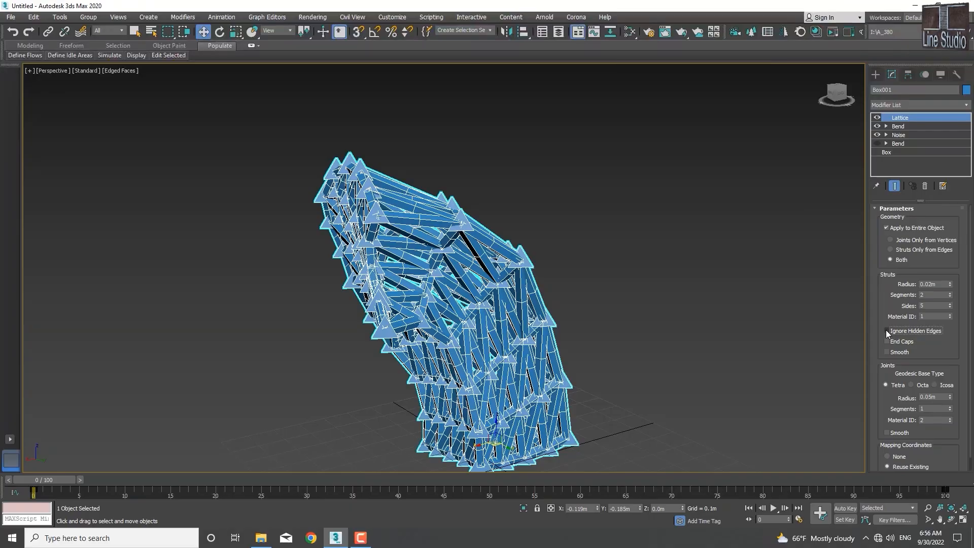
click(887, 331)
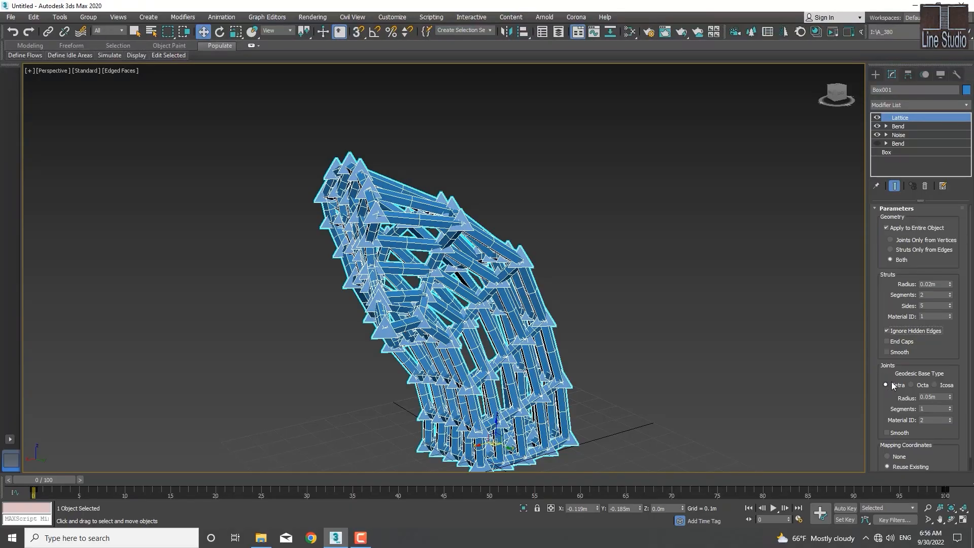
- Limit the Lattice geometry to Struts Only from Edges and inspect the strut ends up close
click(896, 251)
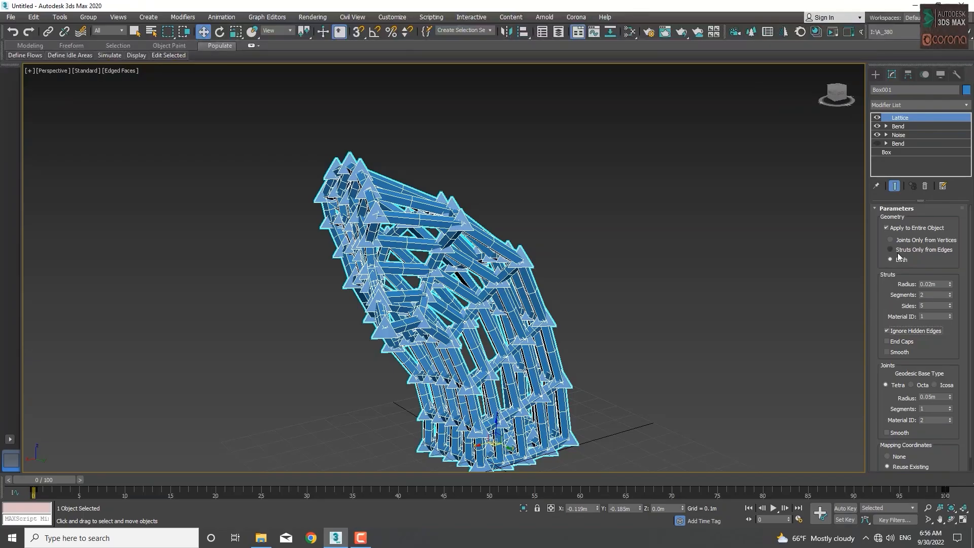
click(898, 250)
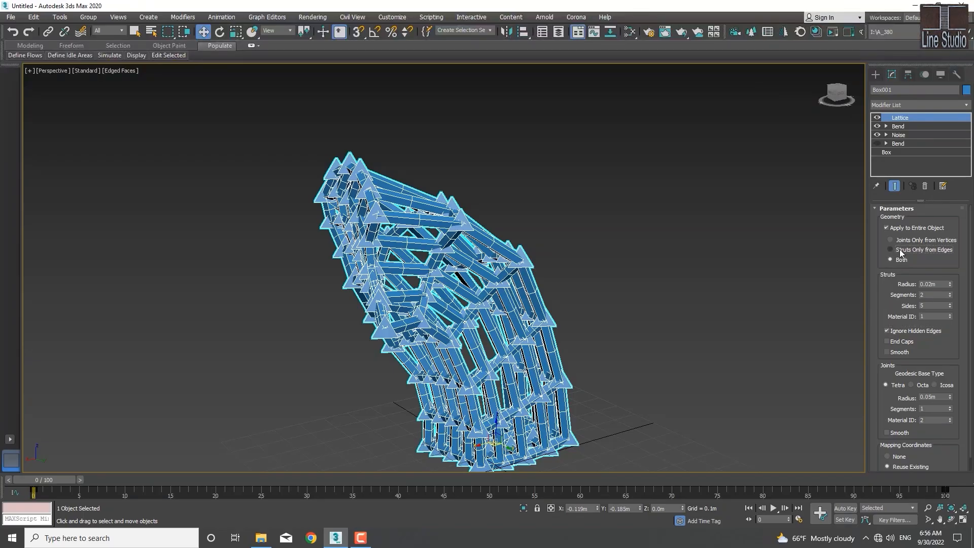
alt+middle_drag(450, 296, 236, 266)
scroll(421, 232, up, 8)
scroll(343, 256, down, 5)
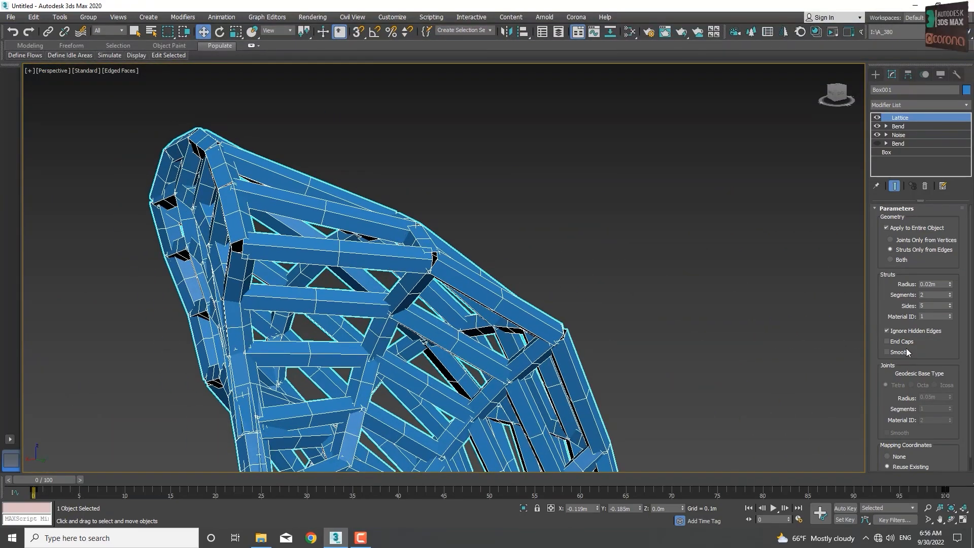
- Enable End Caps and Smooth for the lattice struts and inspect the effect up close
click(887, 341)
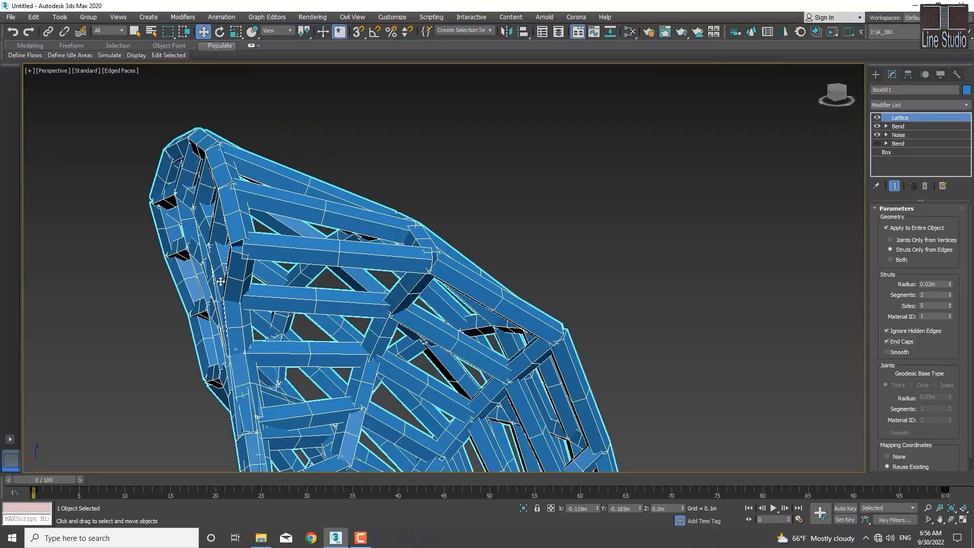
middle_drag(295, 288, 304, 287)
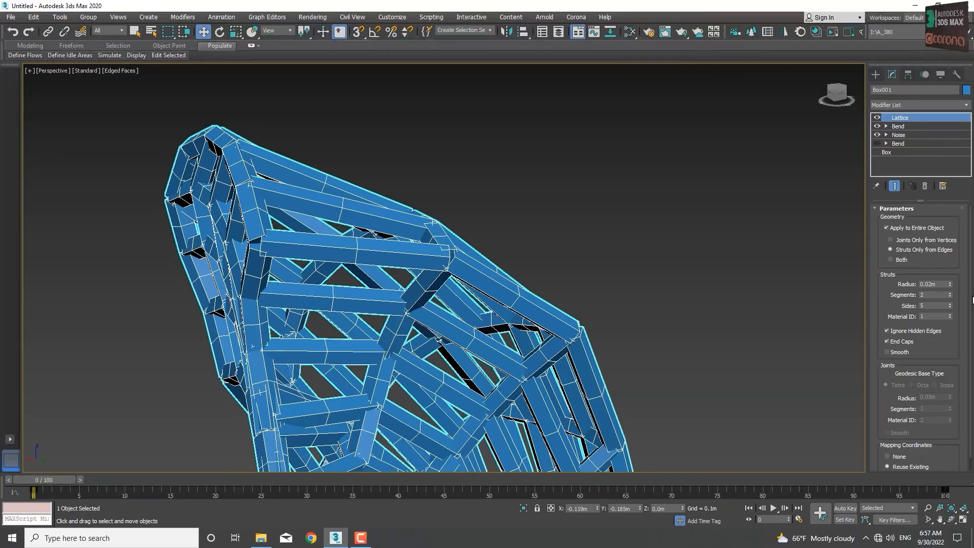
click(887, 352)
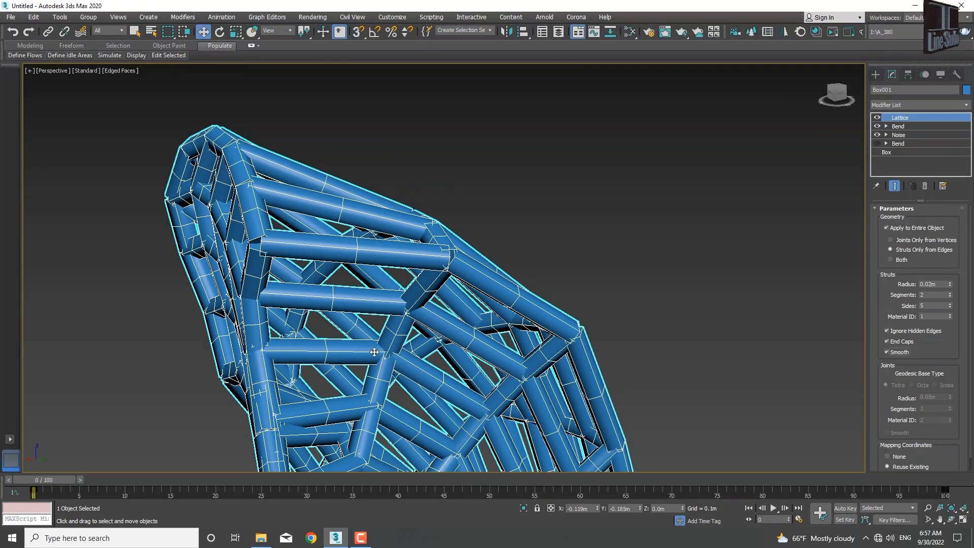
middle_drag(355, 334, 410, 333)
scroll(435, 297, down, 4)
scroll(435, 296, up, 2)
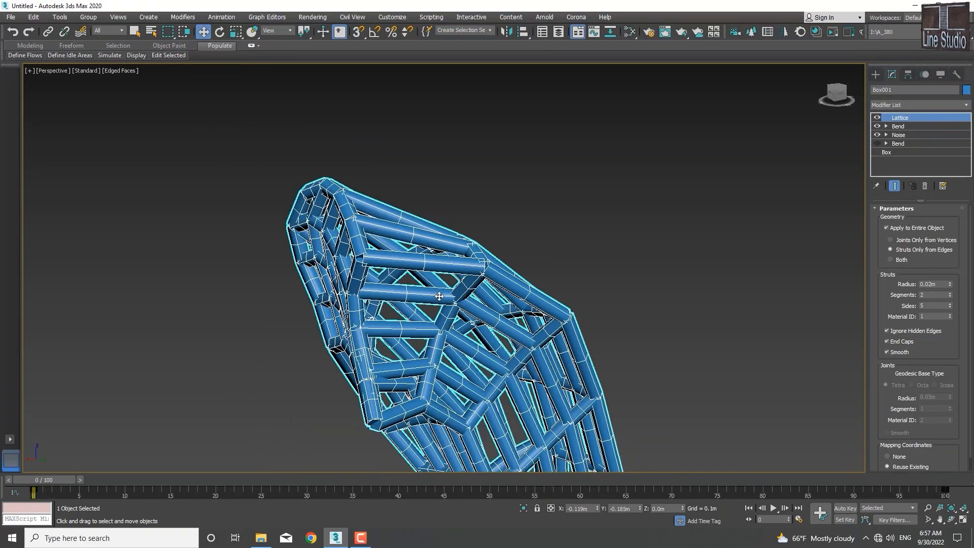
scroll(368, 421, up, 5)
scroll(376, 388, down, 5)
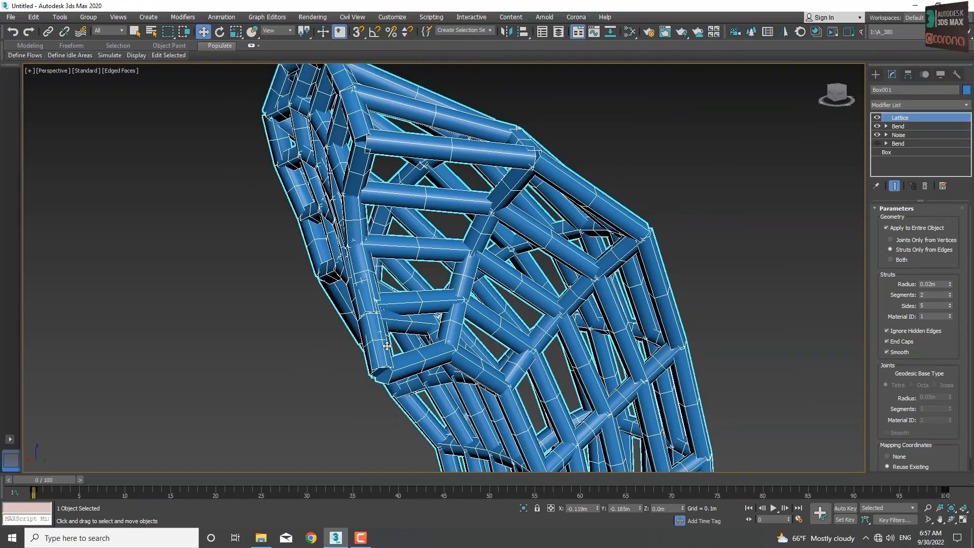
scroll(435, 329, up, 1)
- Disable Smooth and End Caps for the lattice struts
click(895, 352)
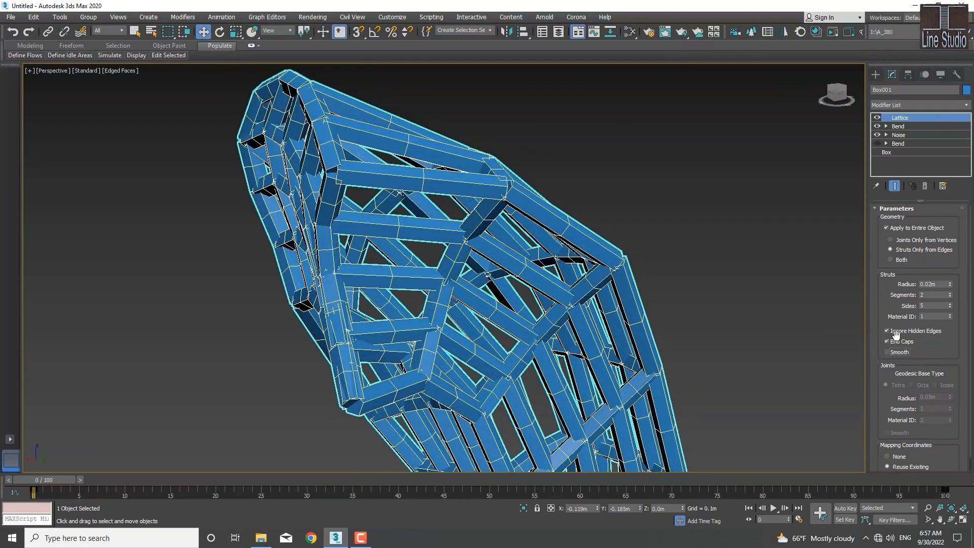
click(896, 342)
scroll(914, 432, down, 1)
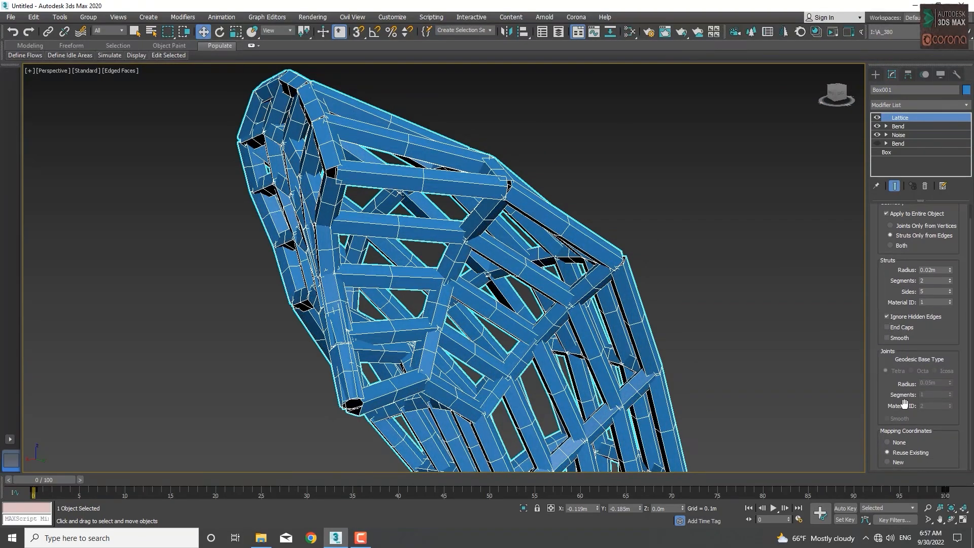
- Return the Lattice geometry to Both and bring the whole object into view
click(902, 246)
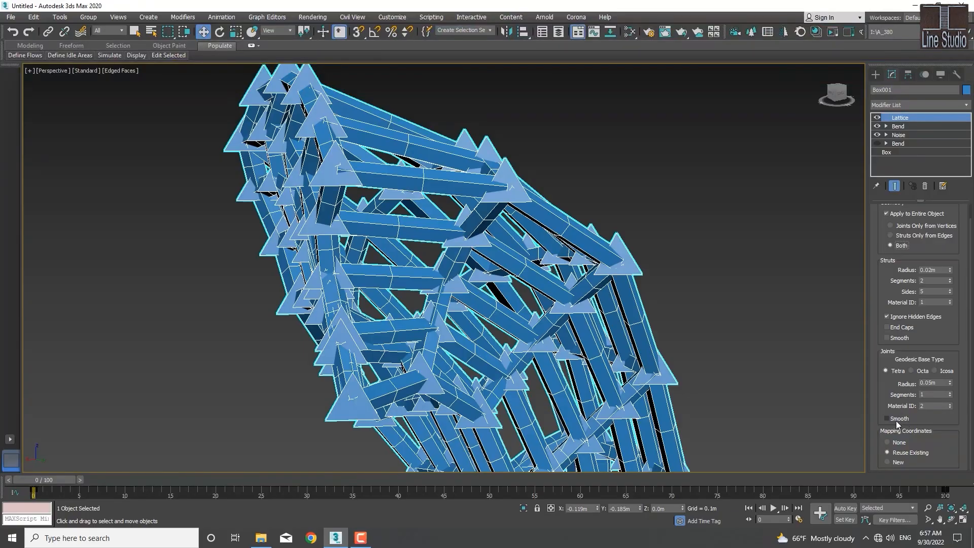
scroll(774, 326, down, 5)
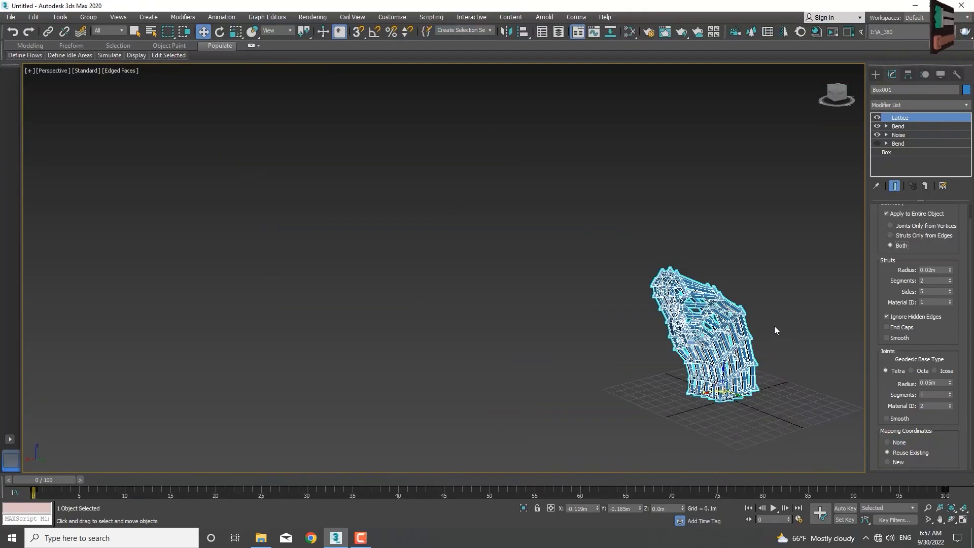
scroll(774, 325, up, 3)
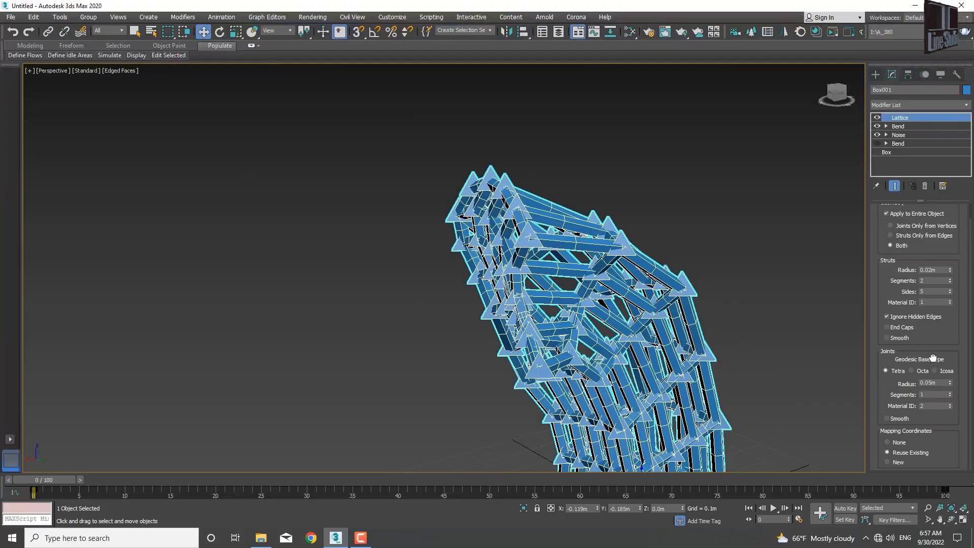
middle_drag(546, 376, 508, 372)
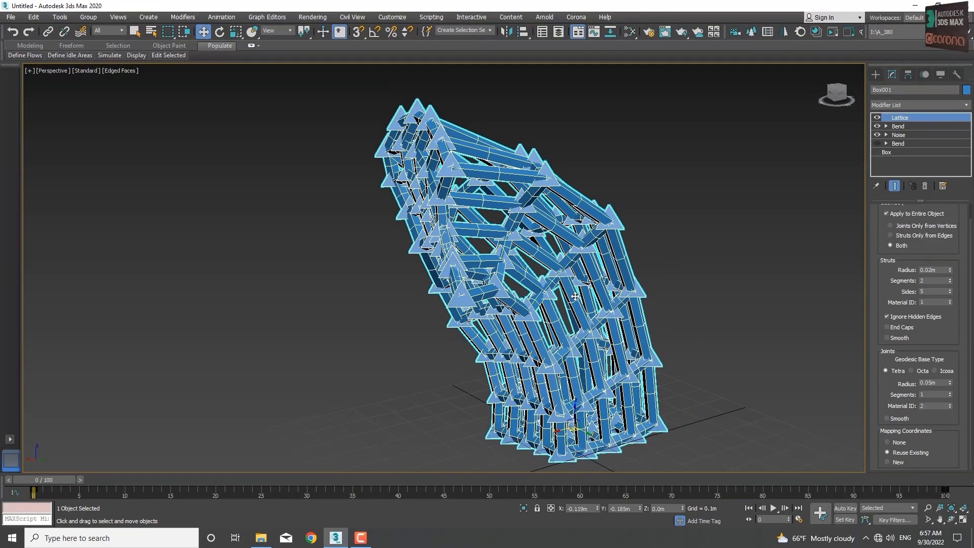
middle_drag(575, 295, 559, 311)
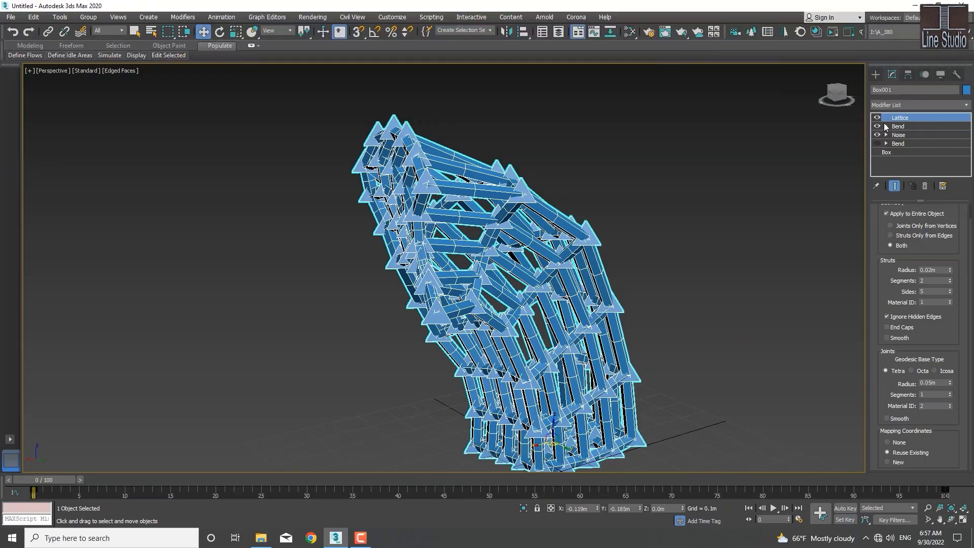
- Switch the Lattice modifier's effect off and on to compare the solid box with the lattice, leaving it active
click(877, 117)
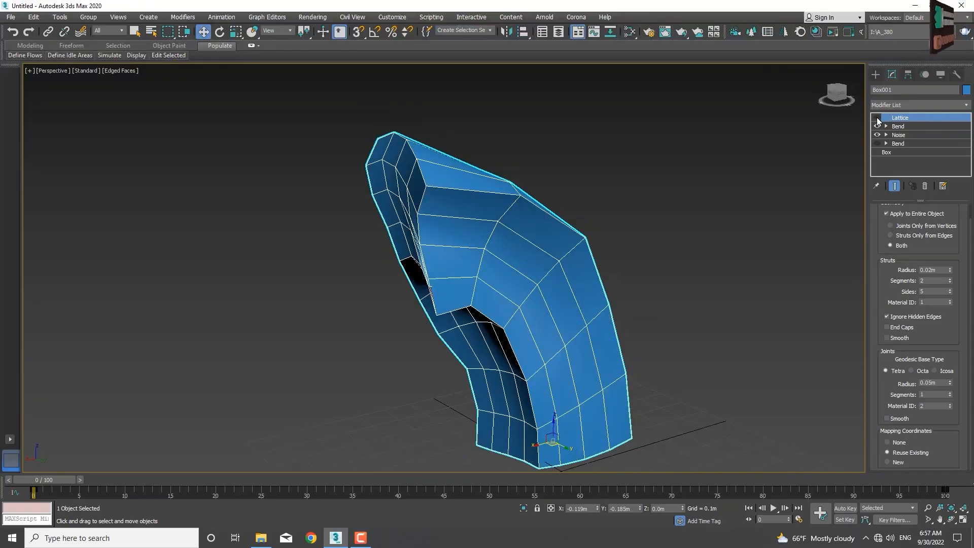
click(877, 118)
click(877, 118)
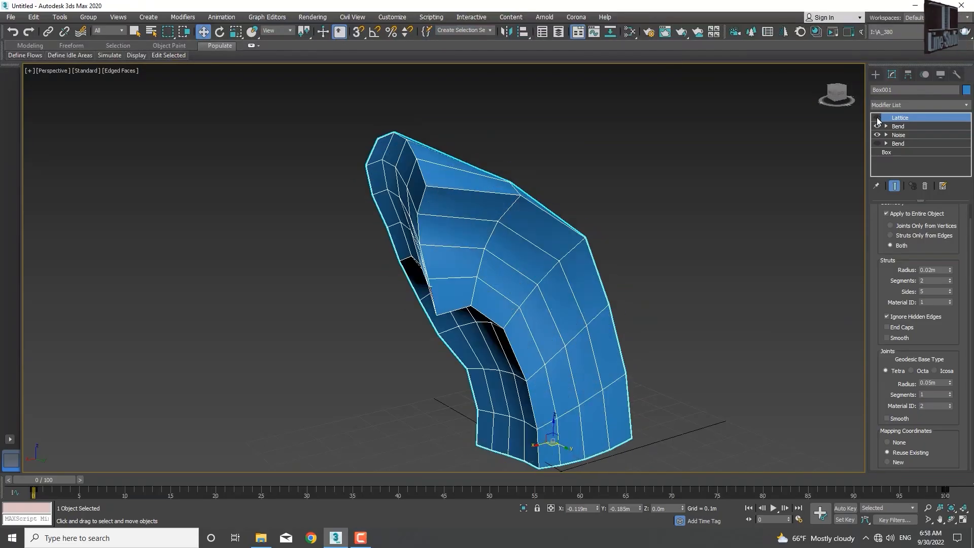
click(877, 118)
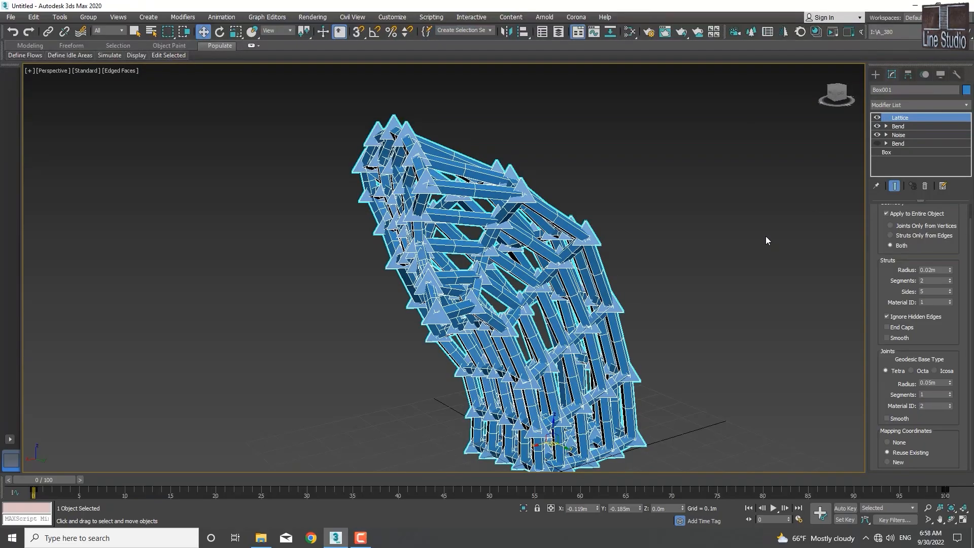
- Add a Twist modifier above Lattice and set its angle to 40.5 around the Z axis
click(967, 105)
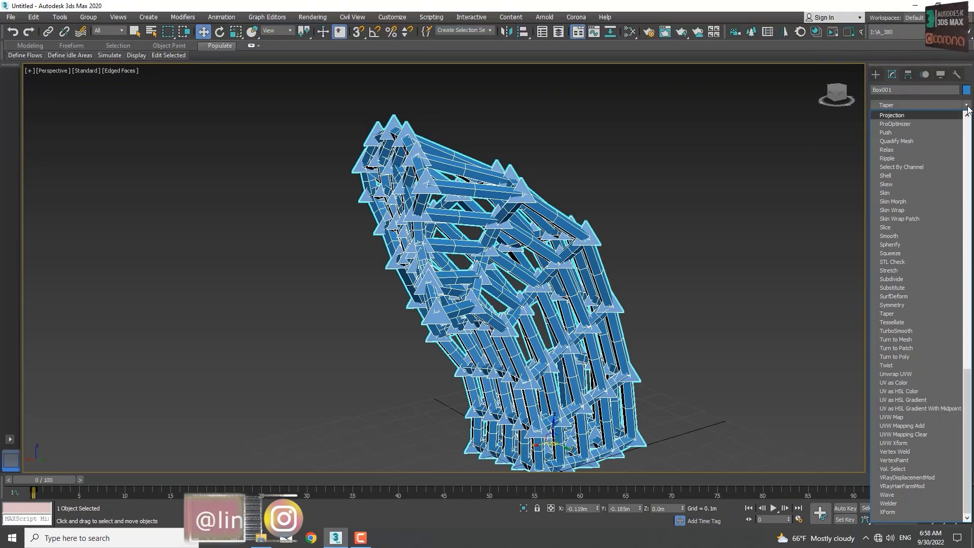
click(967, 107)
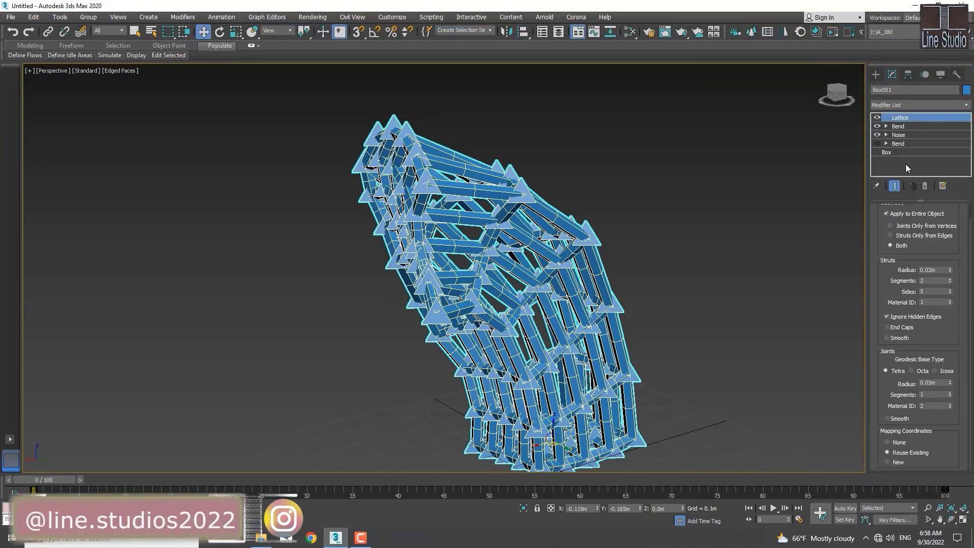
click(966, 105)
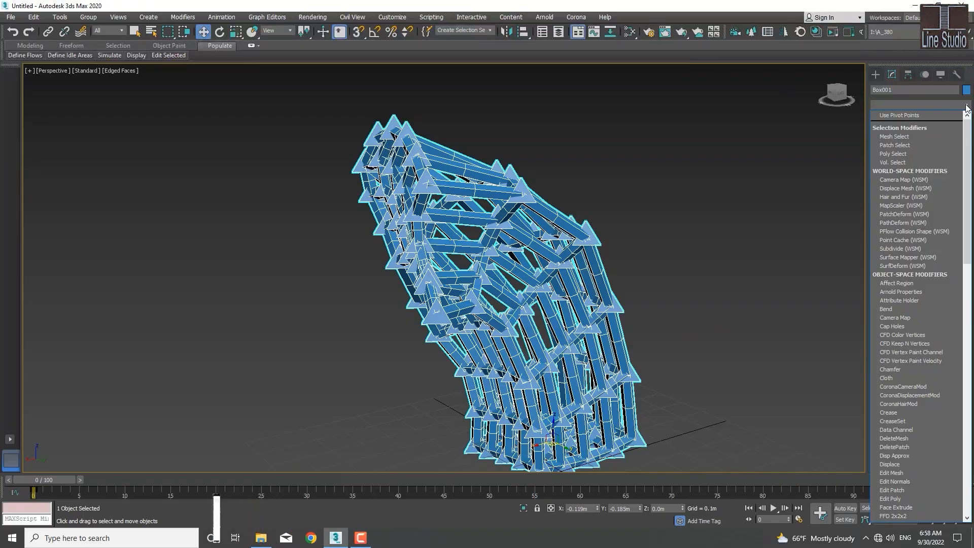
key(t)
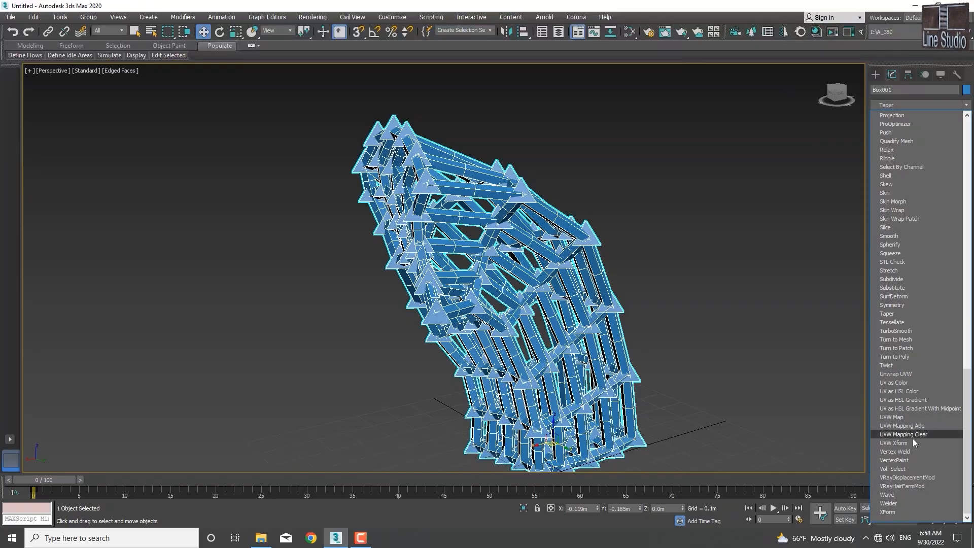
click(885, 366)
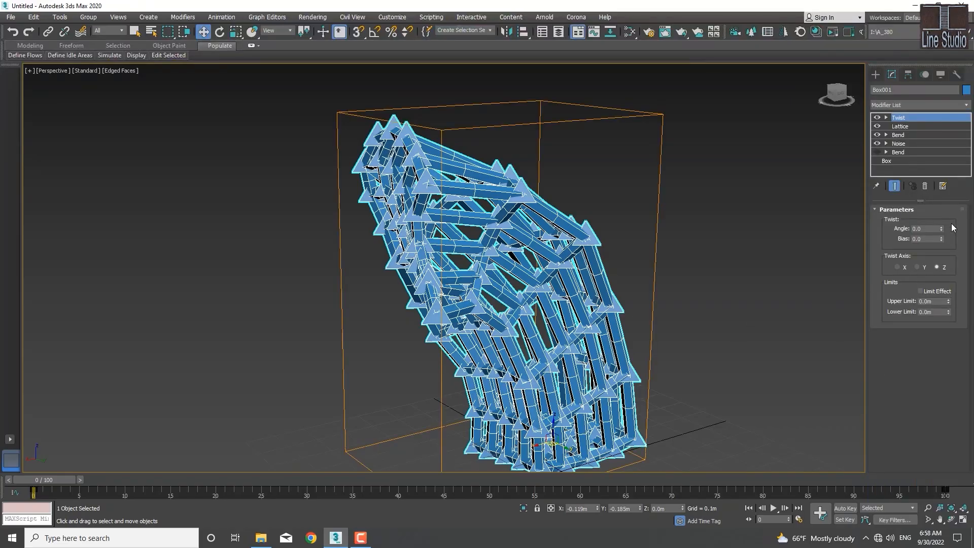
drag(941, 228, 950, 185)
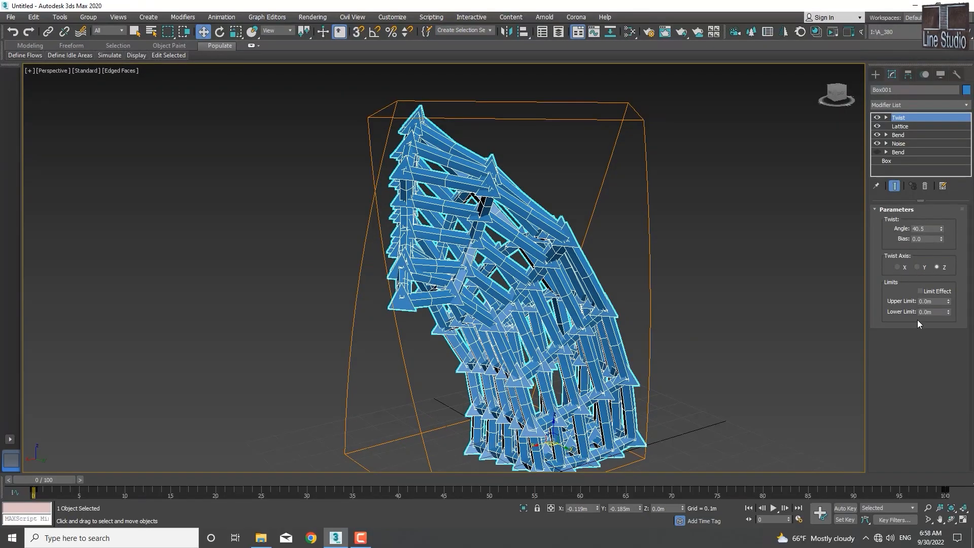
- Add a Taper modifier above Twist with an amount of 0.55 and a curve of -1.94
click(967, 105)
key(t)
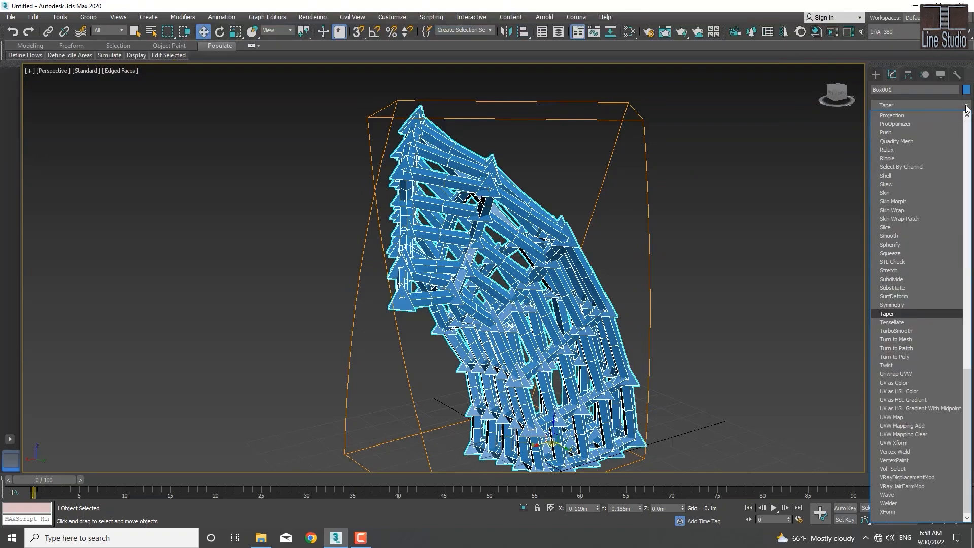
click(890, 313)
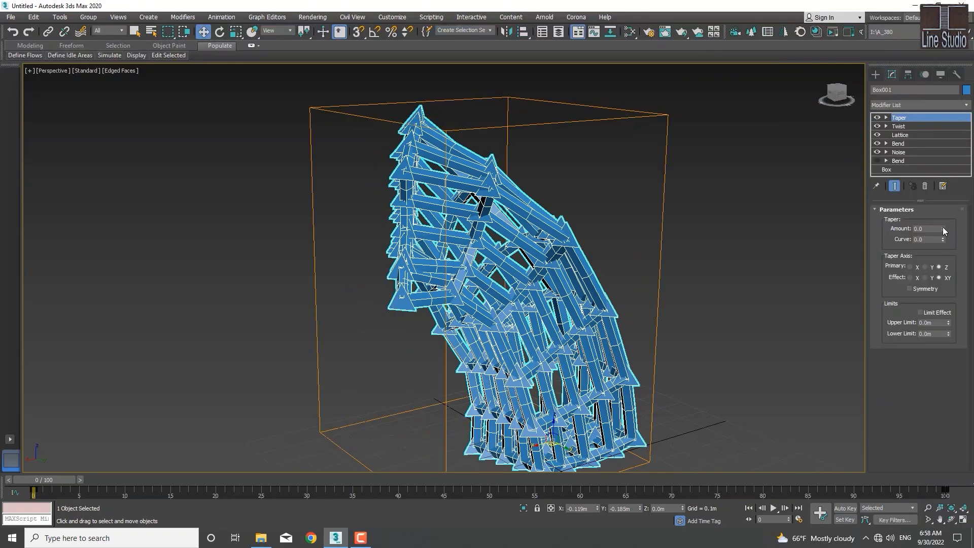
drag(942, 227, 1, 269)
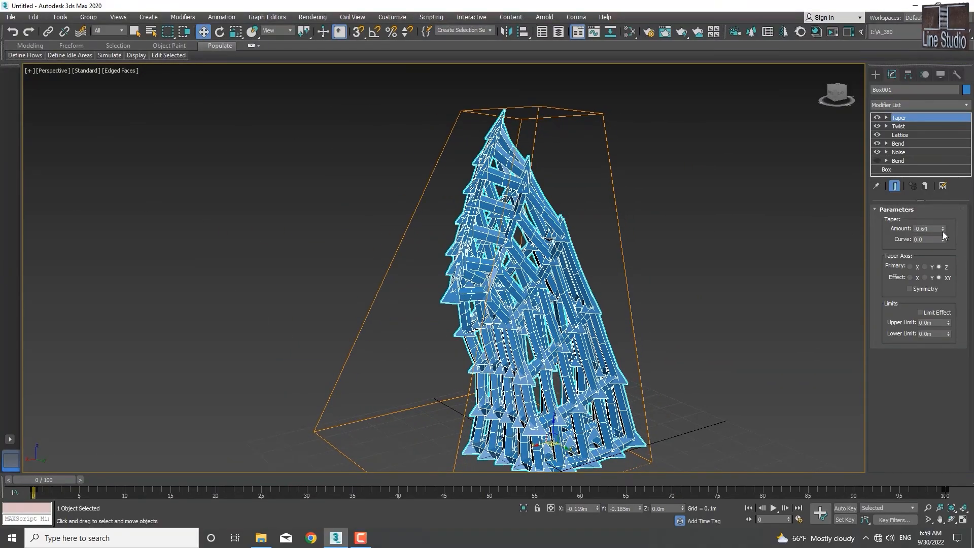
drag(943, 231, 954, 172)
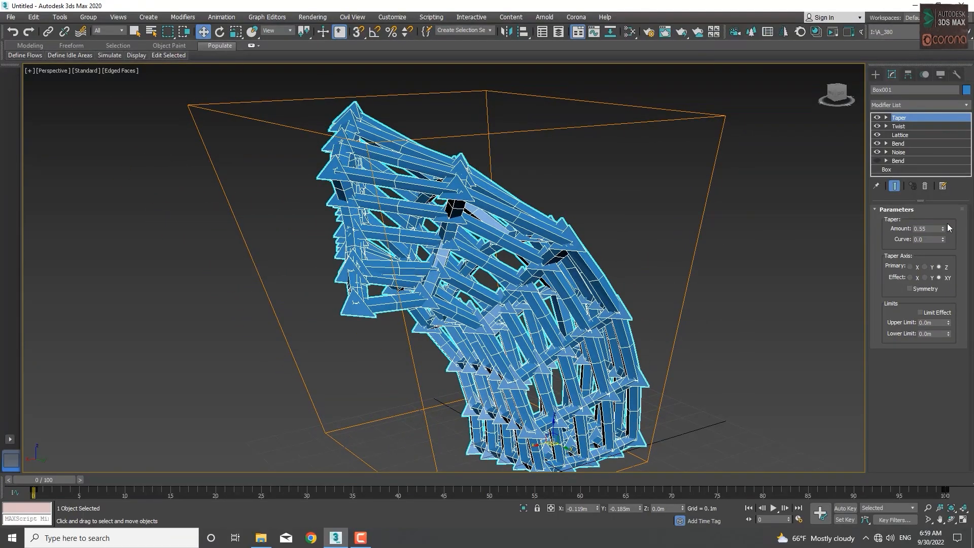
mouse_move(944, 232)
mouse_down()
mouse_move(943, 203)
mouse_move(941, 294)
mouse_move(934, 242)
mouse_move(943, 230)
mouse_up()
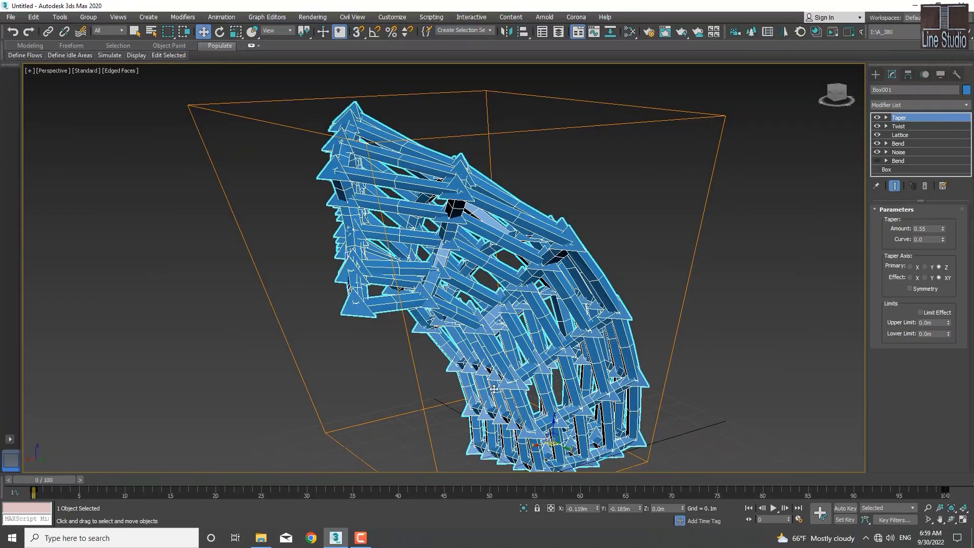
drag(942, 239, 19, 333)
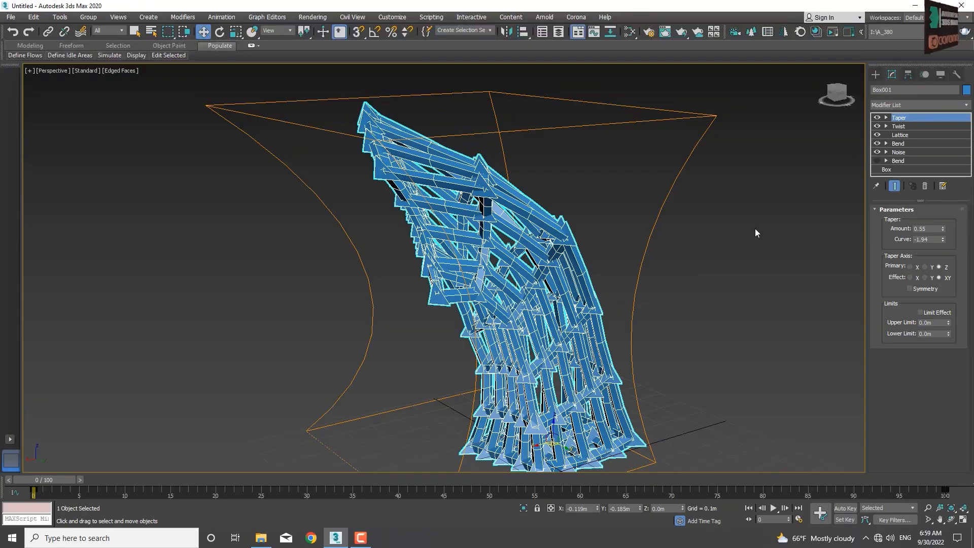
- Add an FFD 2x2x2 modifier on top of the Taper modifier
click(966, 105)
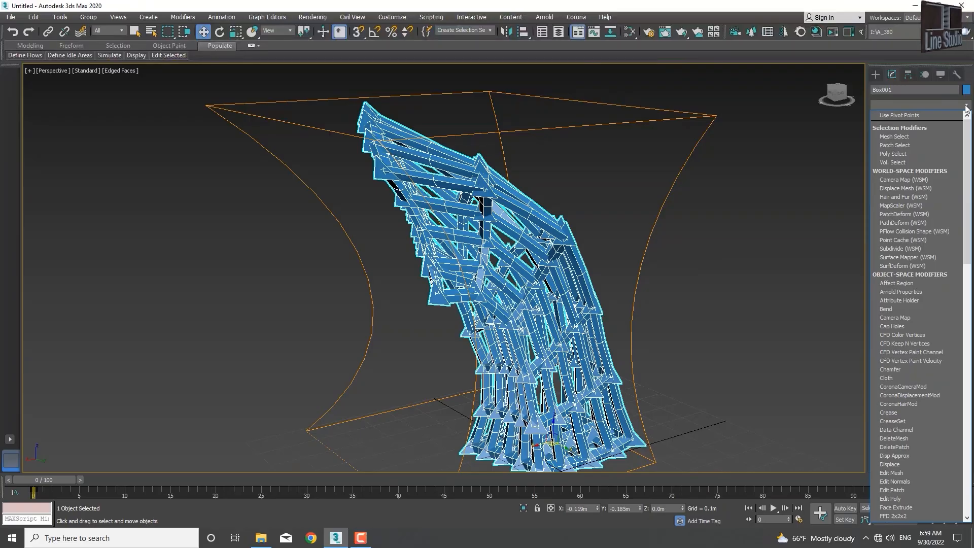
key(f)
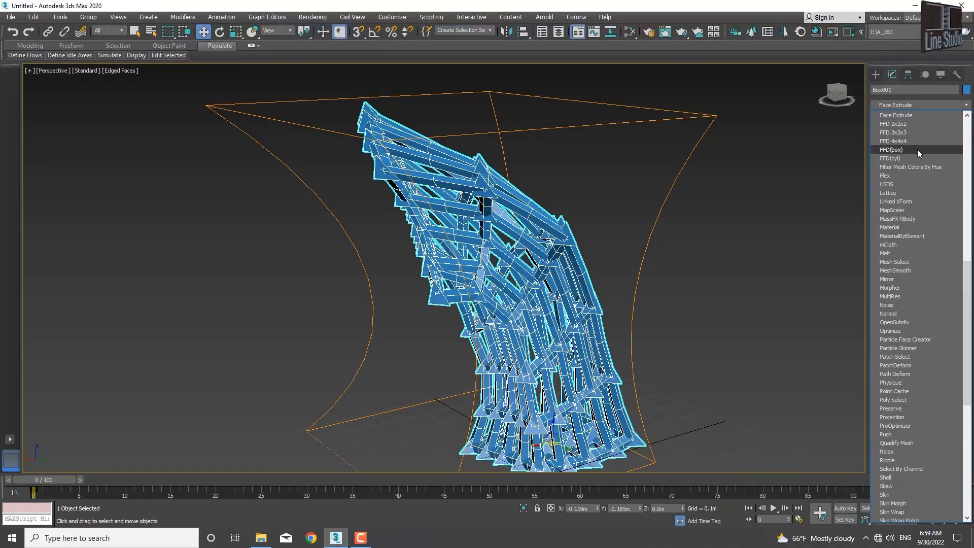
click(895, 124)
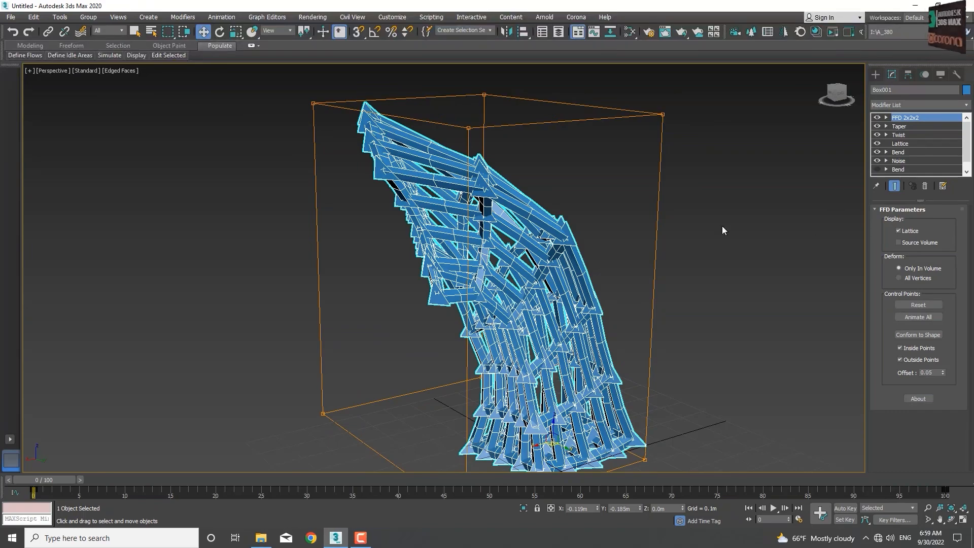
- Zoom out to the whole FFD cage and compare it with its lattice display off and on, leaving it on
middle_drag(720, 197, 725, 209)
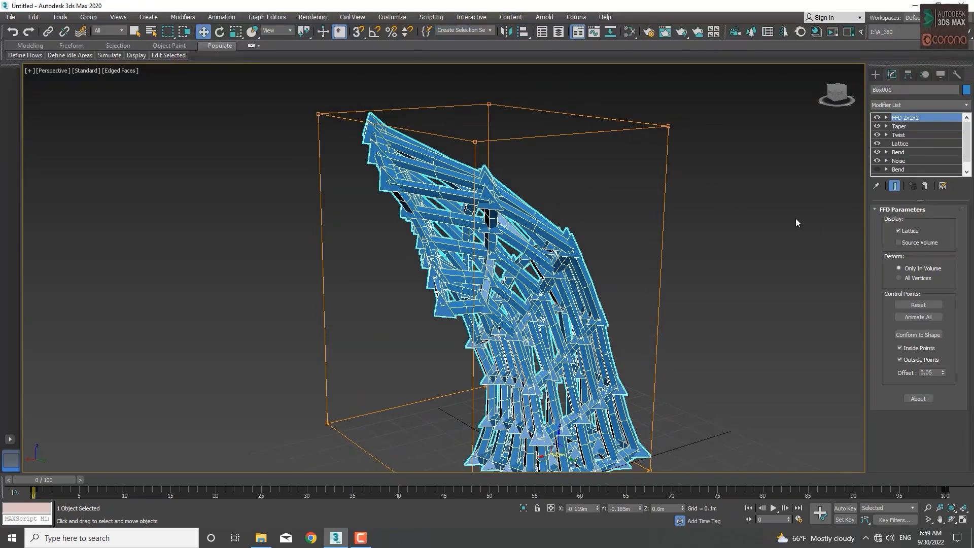
alt+middle_drag(795, 219, 740, 239)
scroll(761, 200, down, 3)
scroll(719, 234, up, 3)
scroll(719, 239, down, 3)
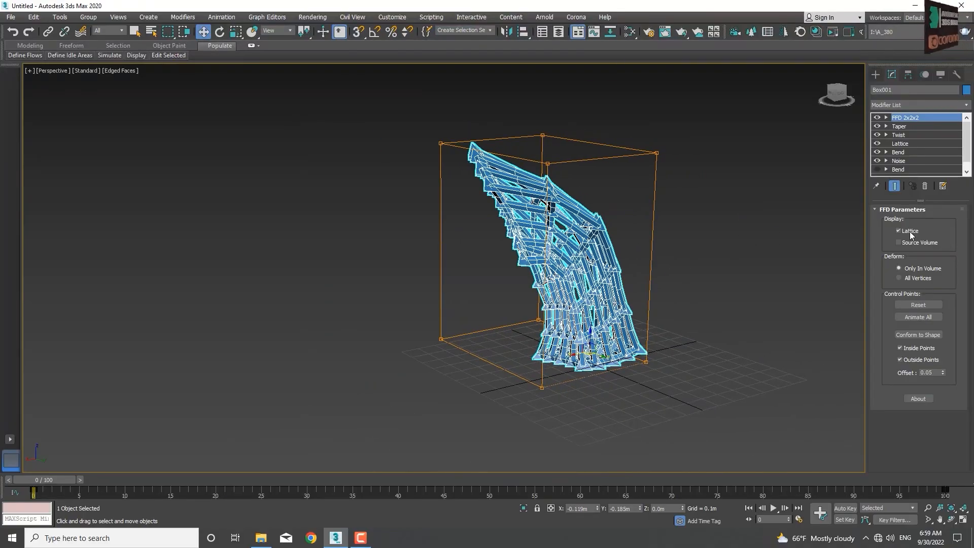
click(899, 231)
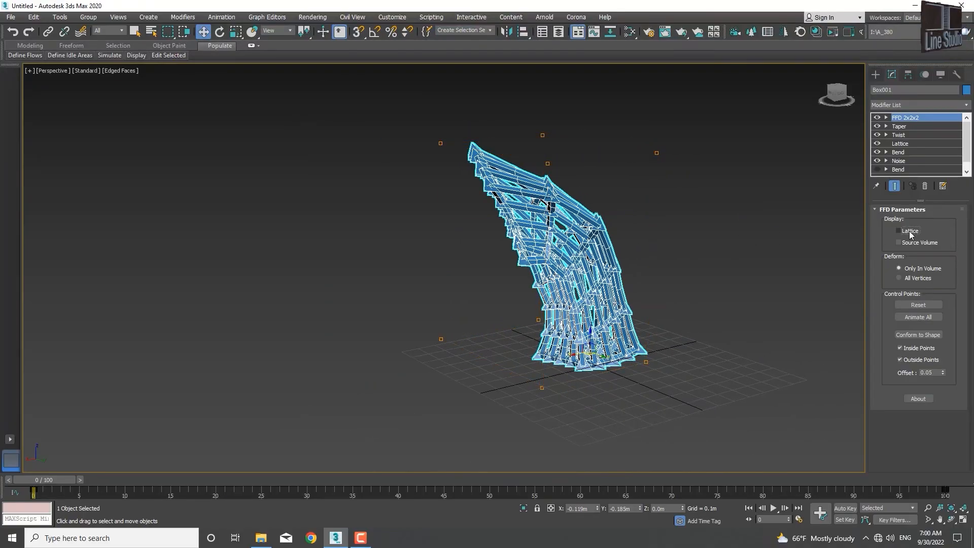
click(899, 231)
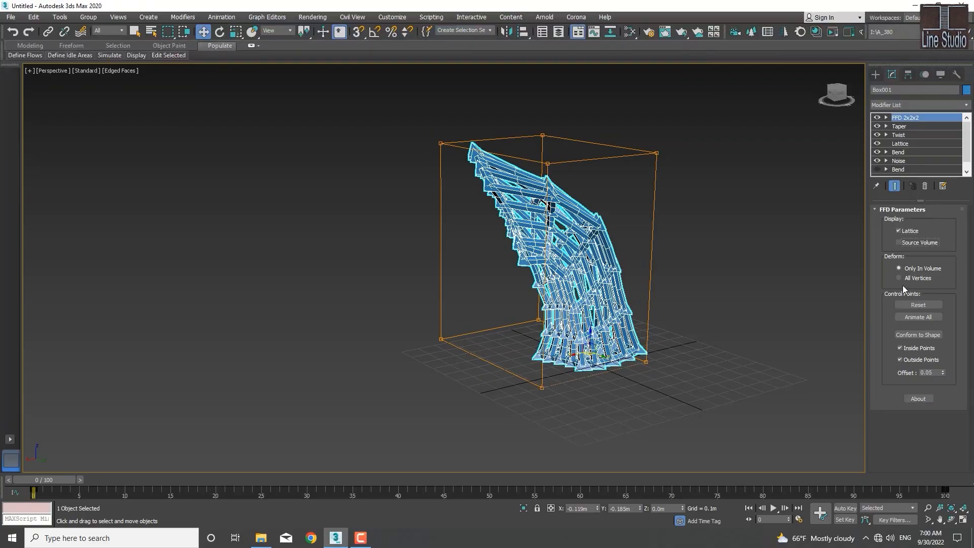
- In the FFD control points, pull one upper corner outward and up, and lower the opposite upper corner to about Z 0.84 m
click(885, 118)
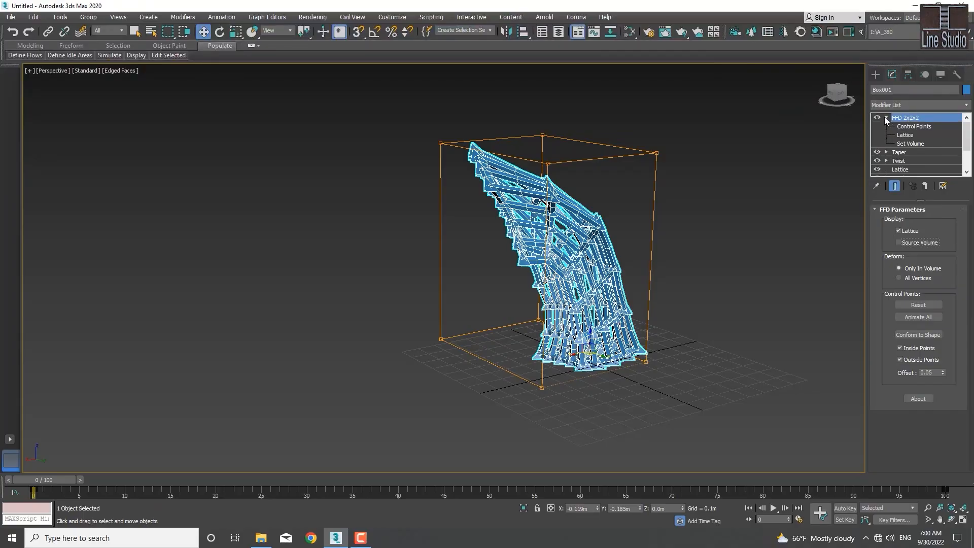
click(908, 126)
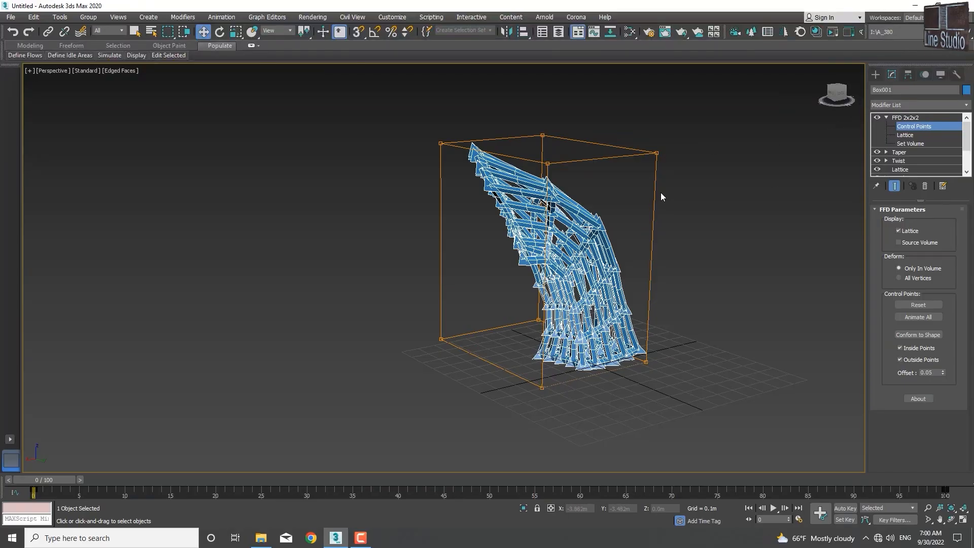
drag(672, 145, 612, 186)
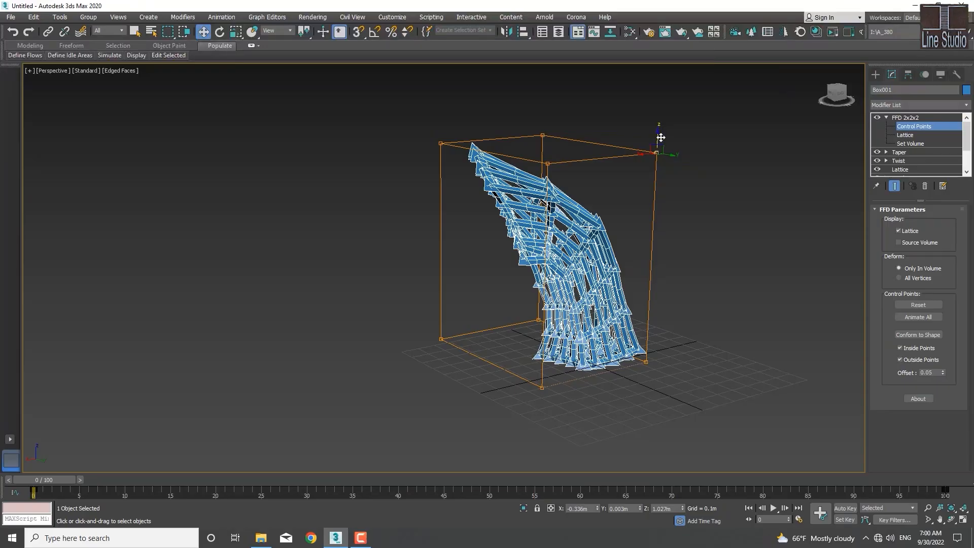
drag(661, 137, 729, 102)
click(440, 143)
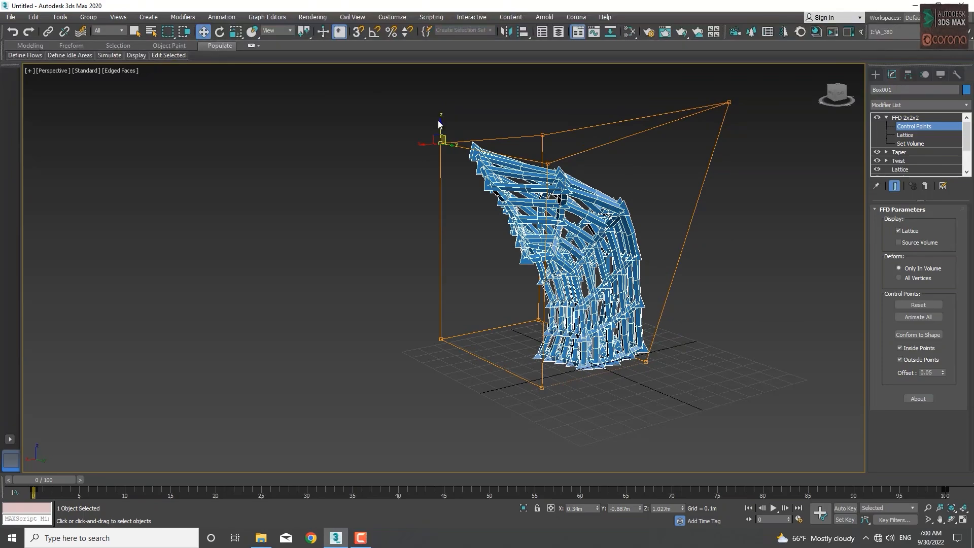
drag(437, 121, 425, 157)
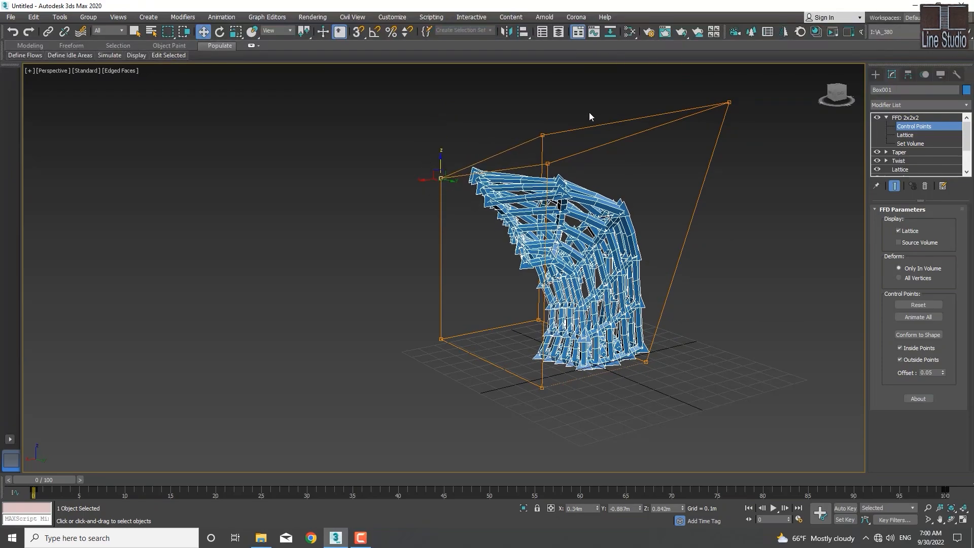
- Select the four upper FFD control points, rotate them about -10.7 degrees around Z, and move them downward
ctrl+drag(497, 219, 498, 219)
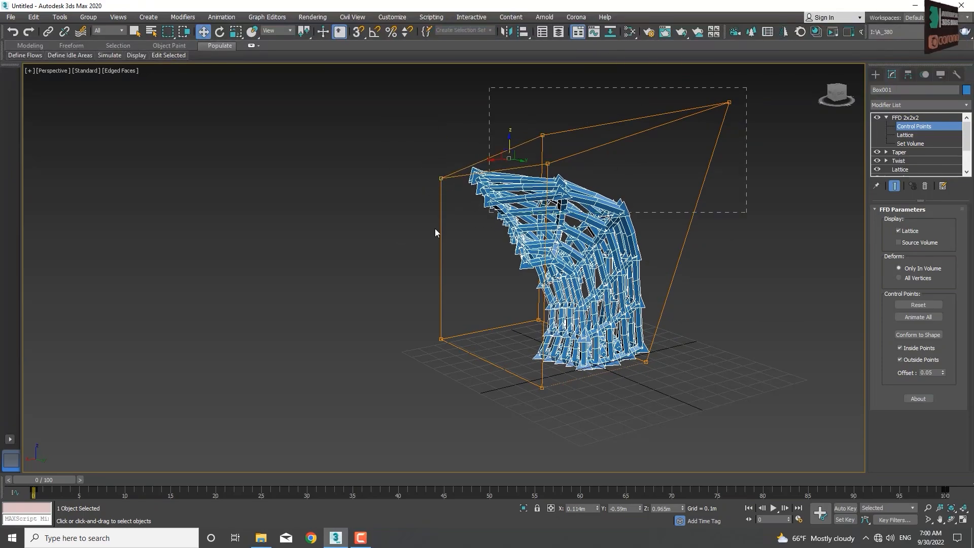
key(e)
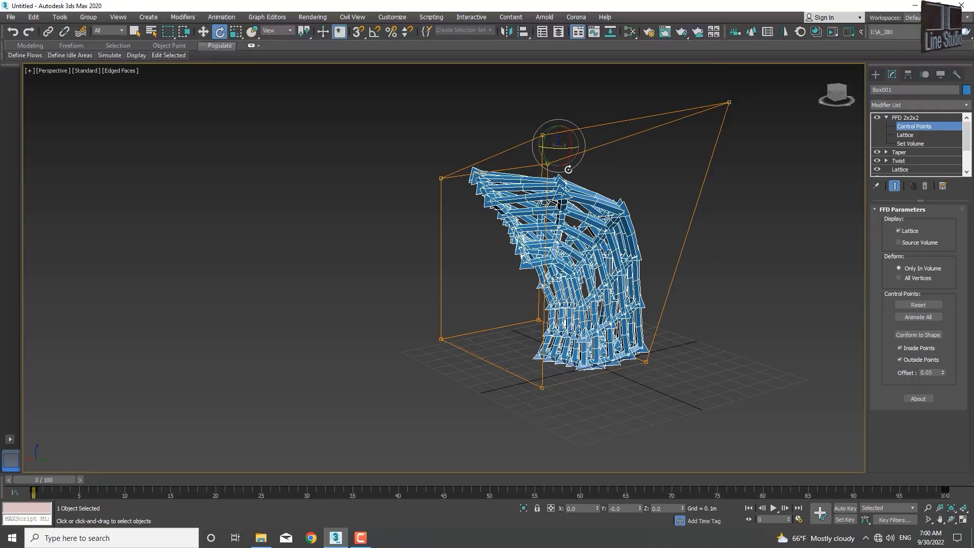
drag(556, 150, 561, 226)
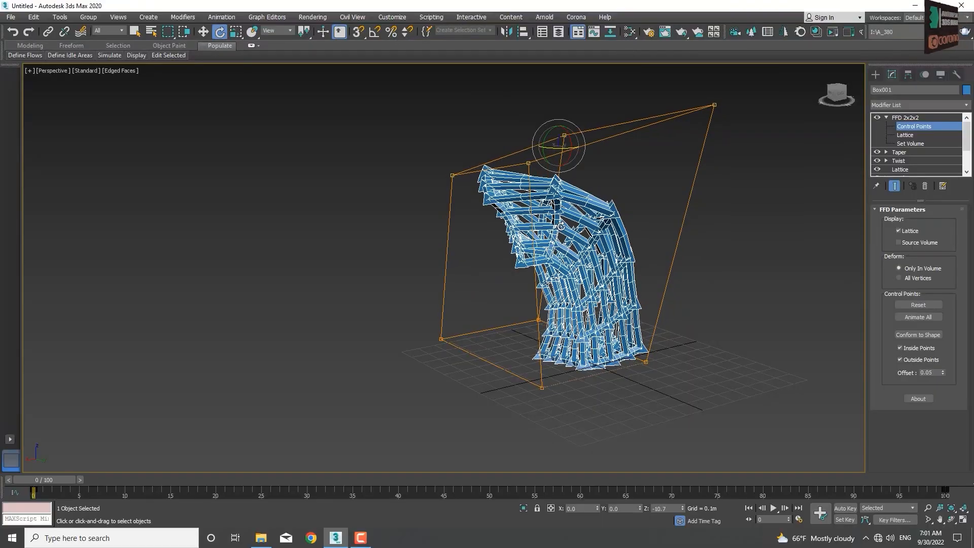
key(w)
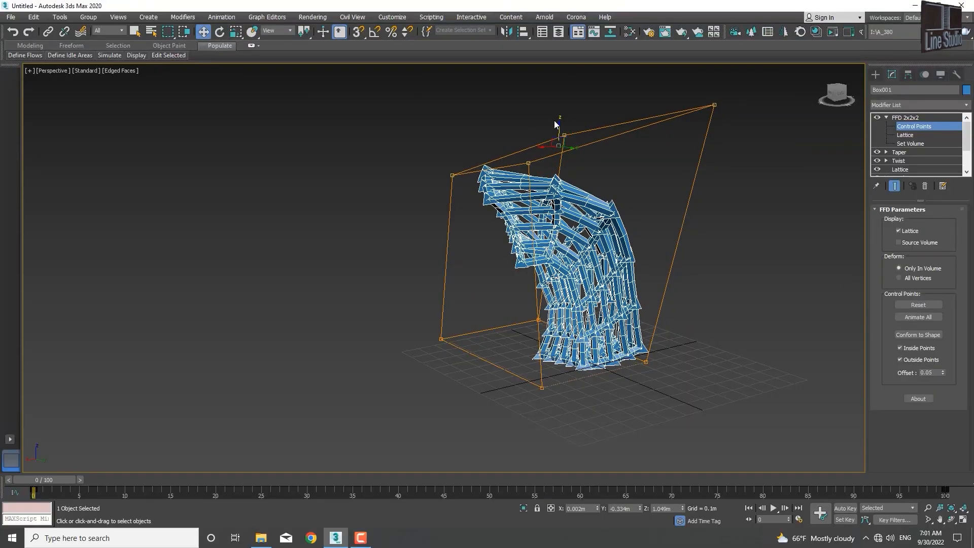
drag(561, 135, 562, 175)
- Scale the four upper FFD control points uniformly inward and inspect the deformed lattice from other angles
key(r)
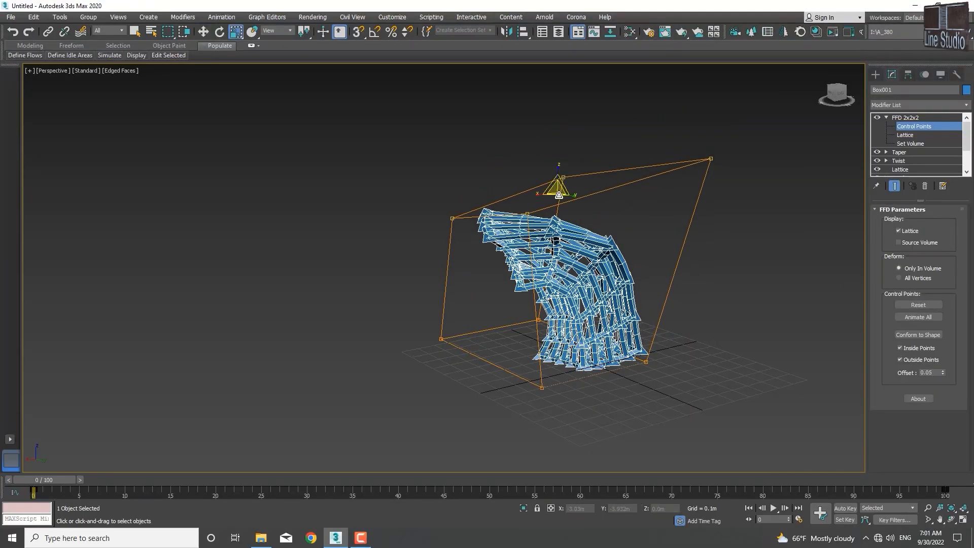
alt+middle_drag(575, 178, 558, 200)
mouse_move(556, 189)
mouse_down()
mouse_move(553, 152)
mouse_move(549, 191)
mouse_up()
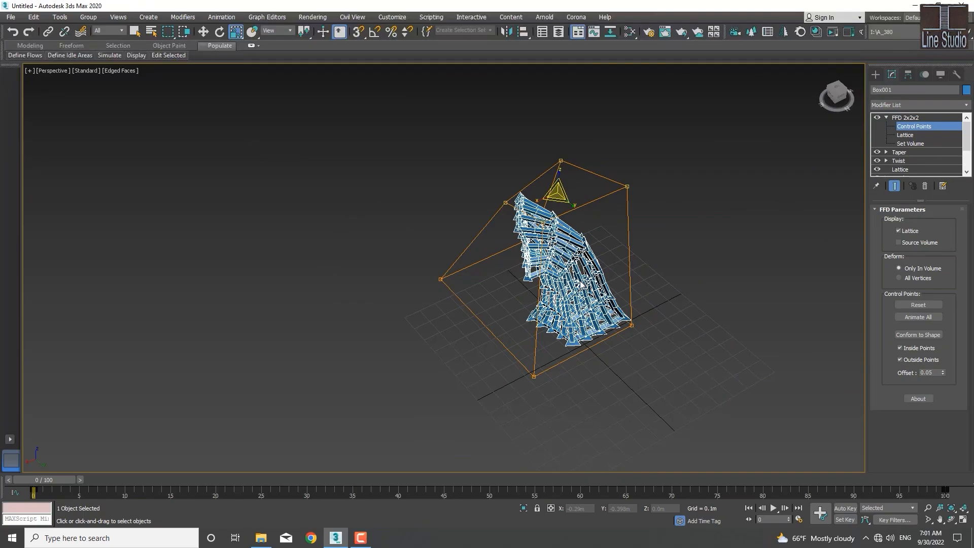
alt+middle_drag(575, 292, 603, 268)
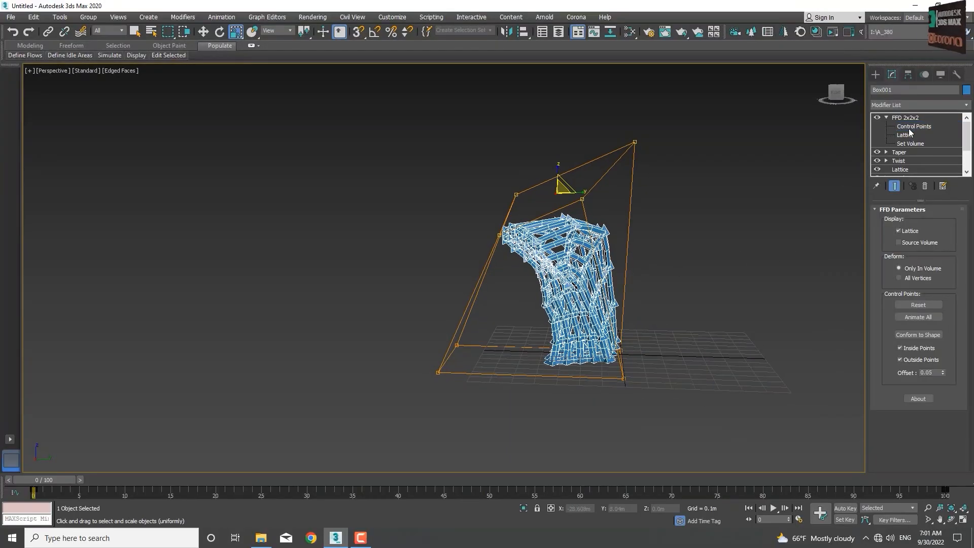
- Leave control point editing for the FFD 2x2x2 modifier, collapse it, and review the modifier stack down to the base Box
click(893, 117)
click(887, 117)
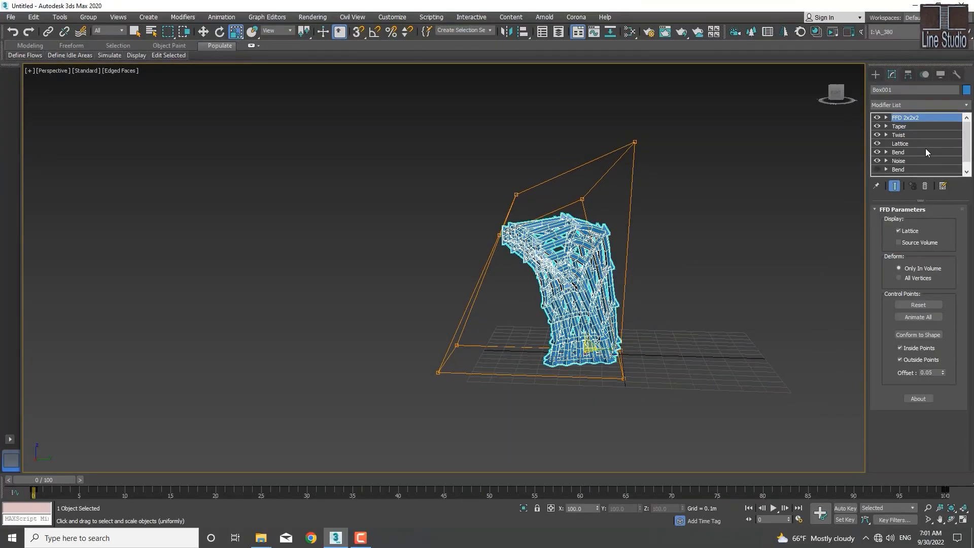
scroll(928, 148, down, 1)
scroll(928, 145, up, 1)
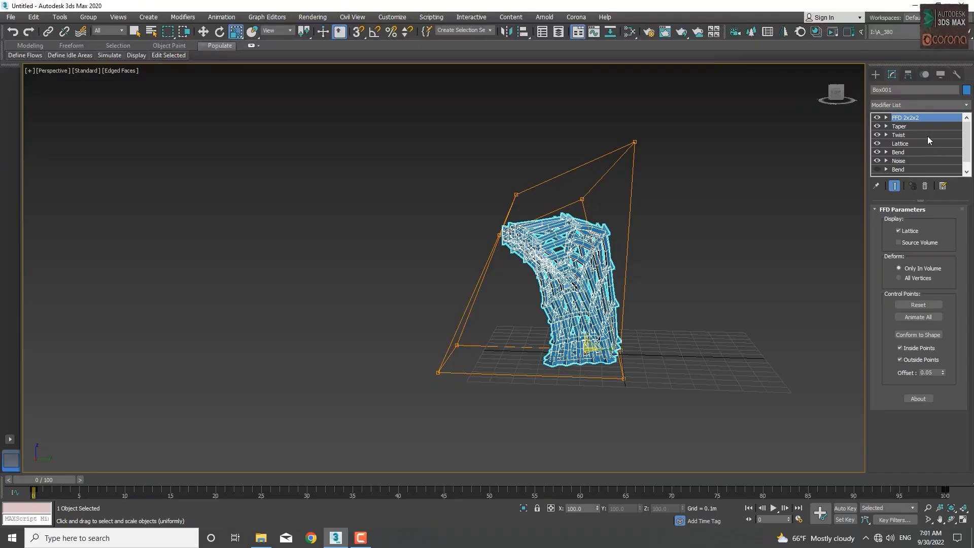
scroll(928, 136, down, 1)
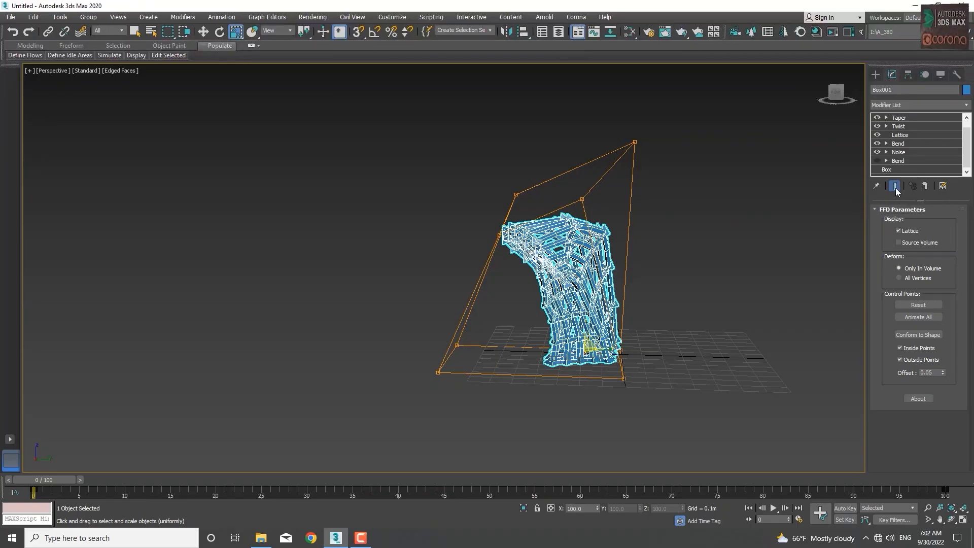
scroll(927, 128, up, 1)
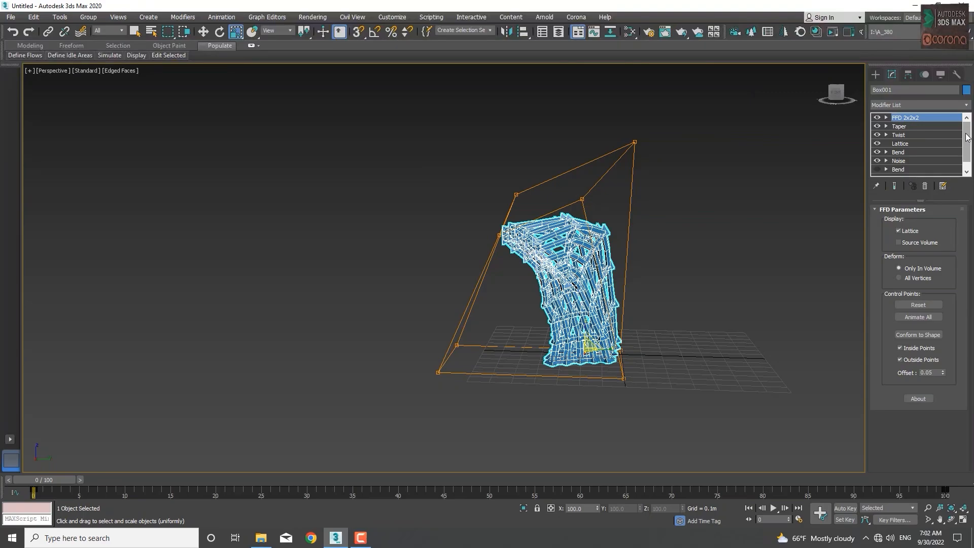
- Select the Noise modifier, turn on the end result display for the whole stack, and set the noise scale to 35.64
scroll(967, 130, down, 1)
drag(966, 126, 963, 161)
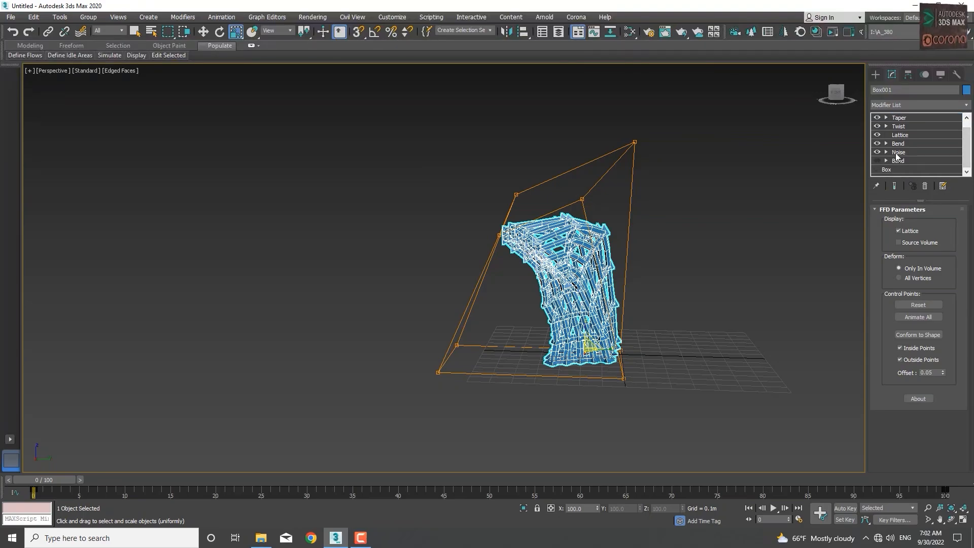
click(896, 151)
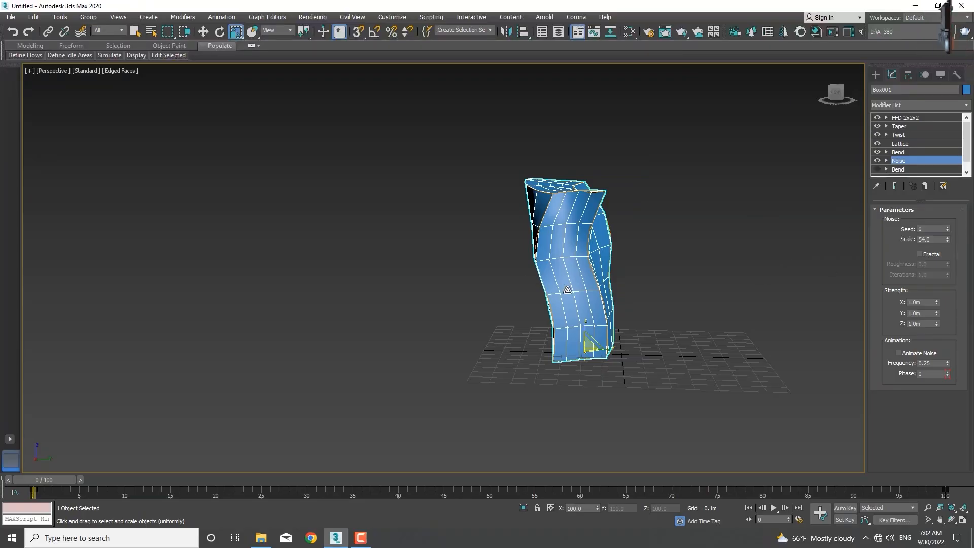
alt+middle_drag(604, 282, 531, 307)
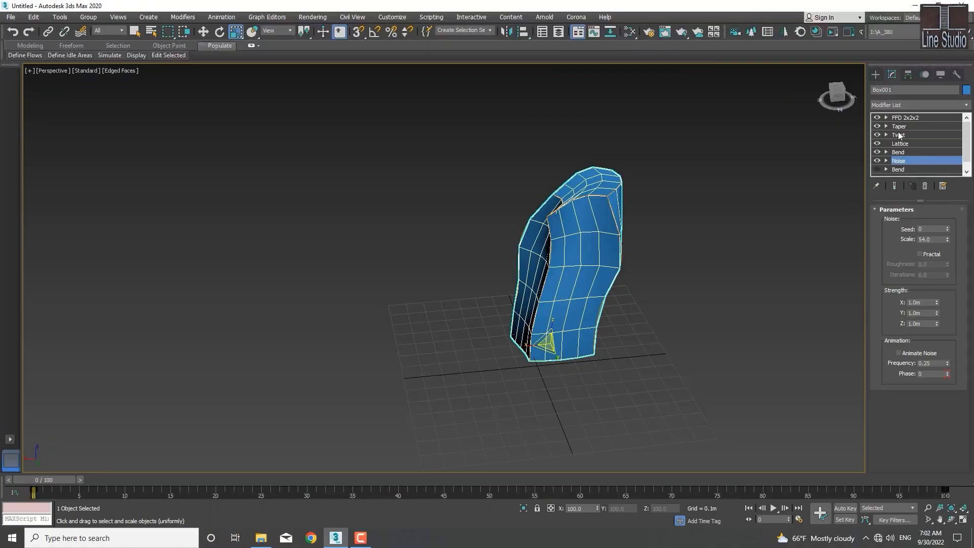
click(895, 186)
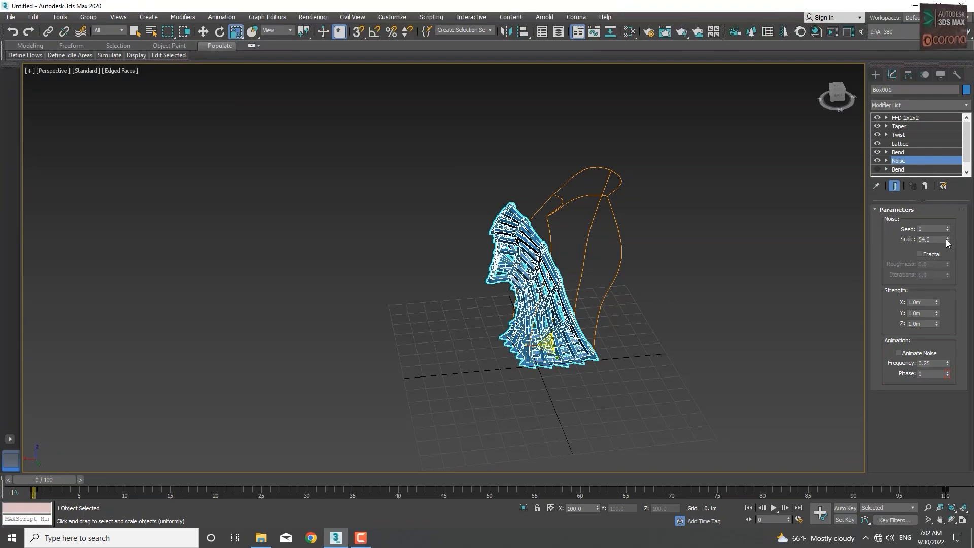
drag(947, 239, 968, 257)
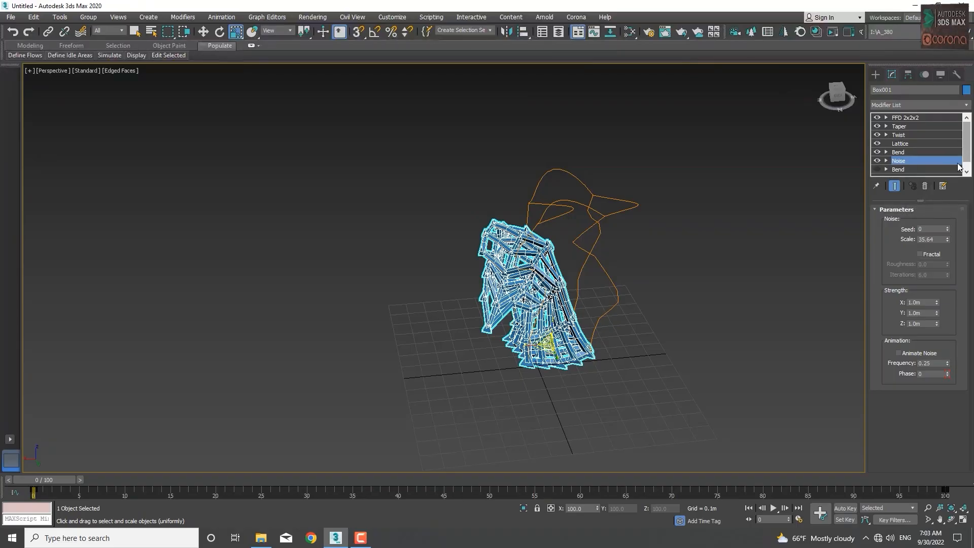
- Remove the disabled Bend modifier directly above the base Box from the modifier stack
click(911, 143)
click(908, 169)
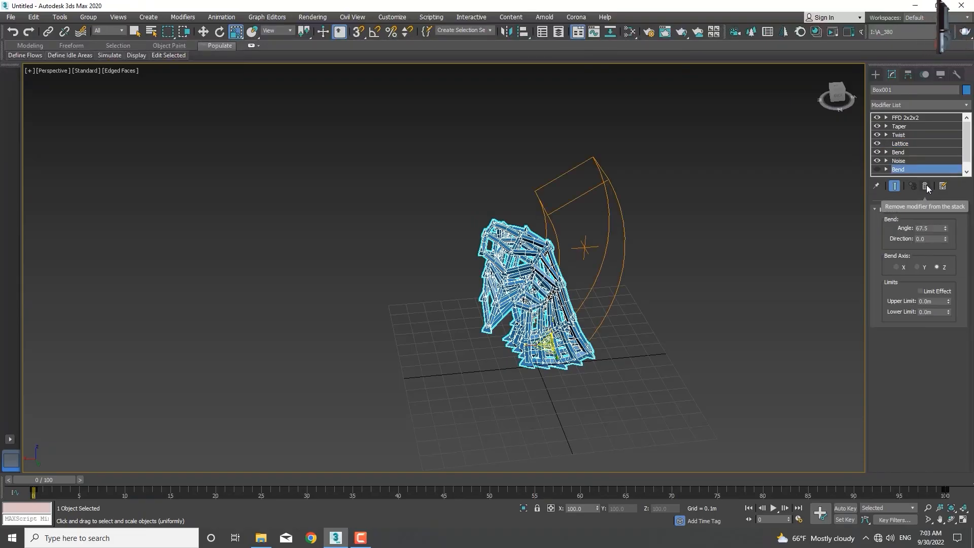
click(926, 185)
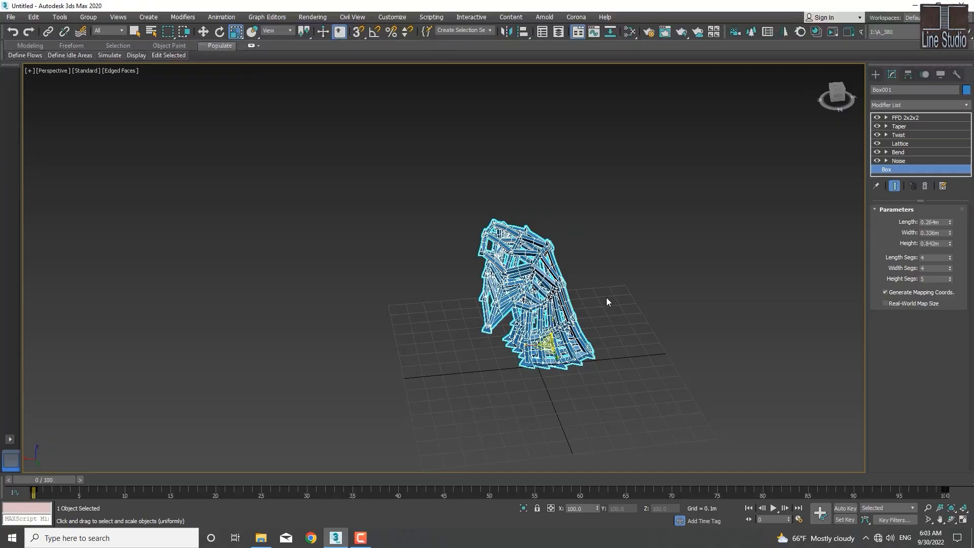
middle_drag(606, 297, 551, 268)
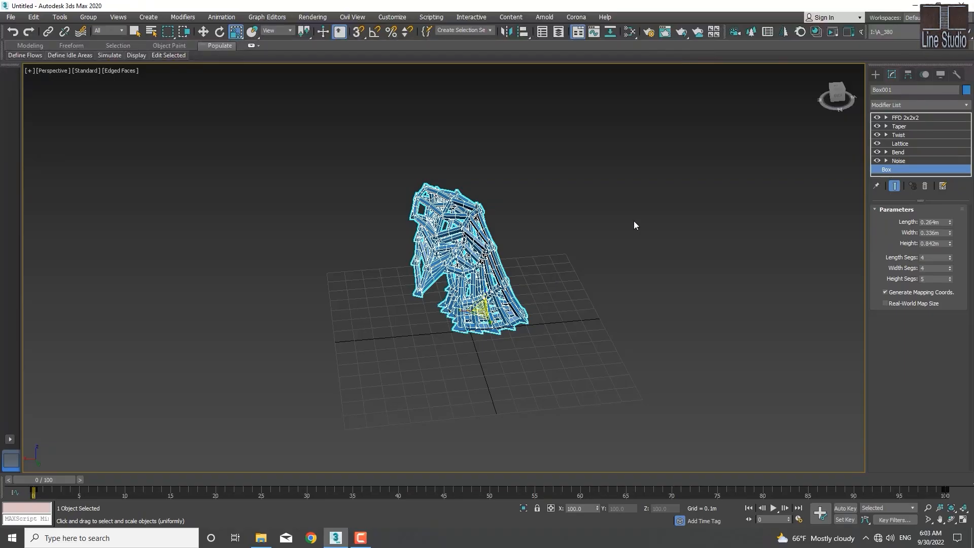
click(361, 539)
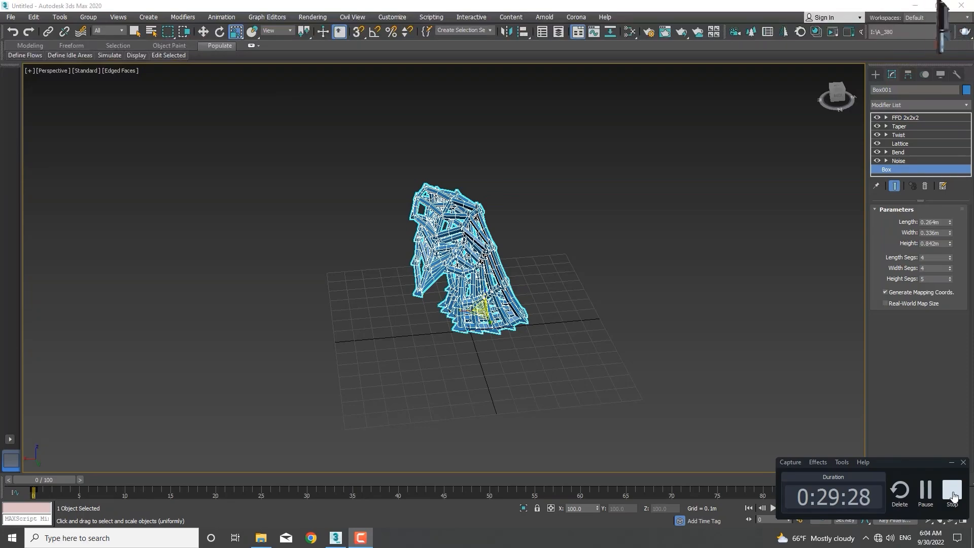